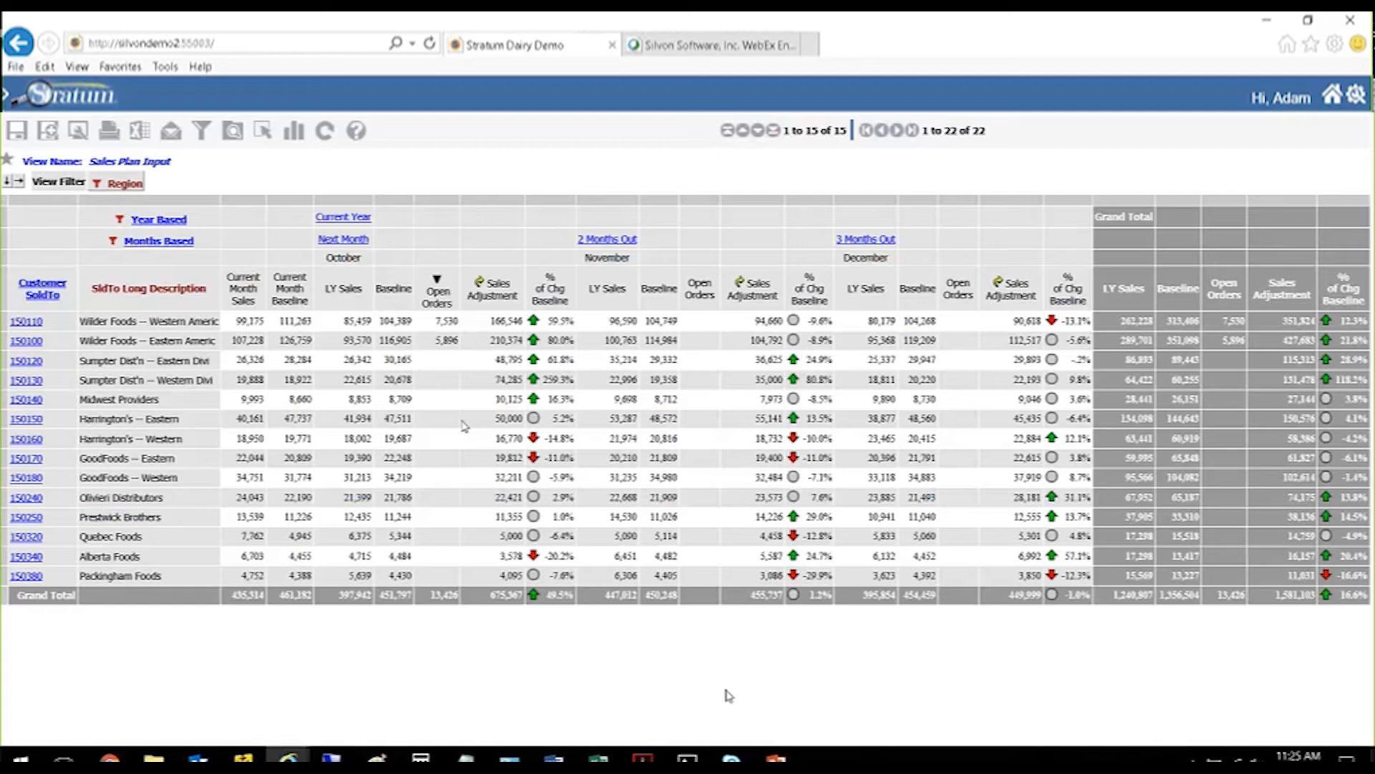
Step: Compare the Current Month Sales and Current Month Baseline columns across the customers, and check the Region view filter
click(305, 205)
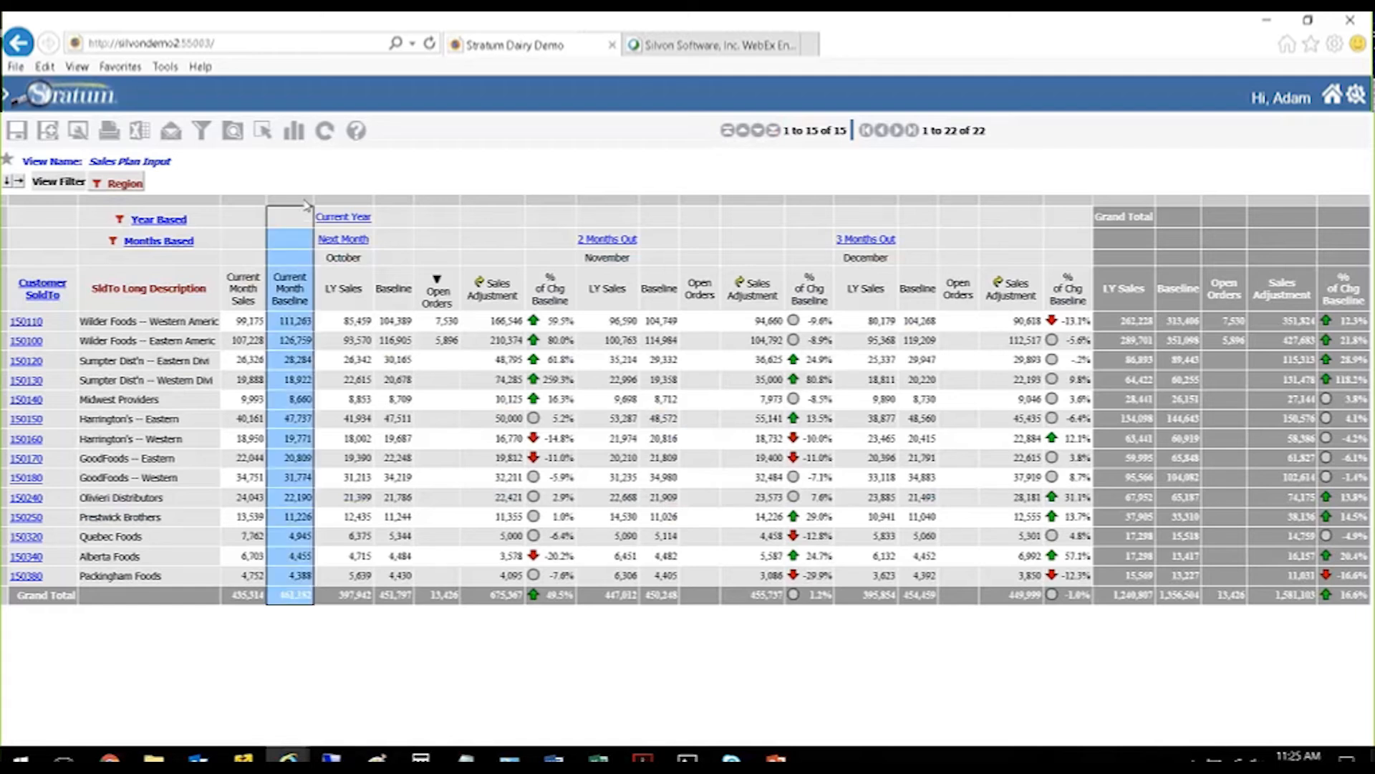
click(249, 204)
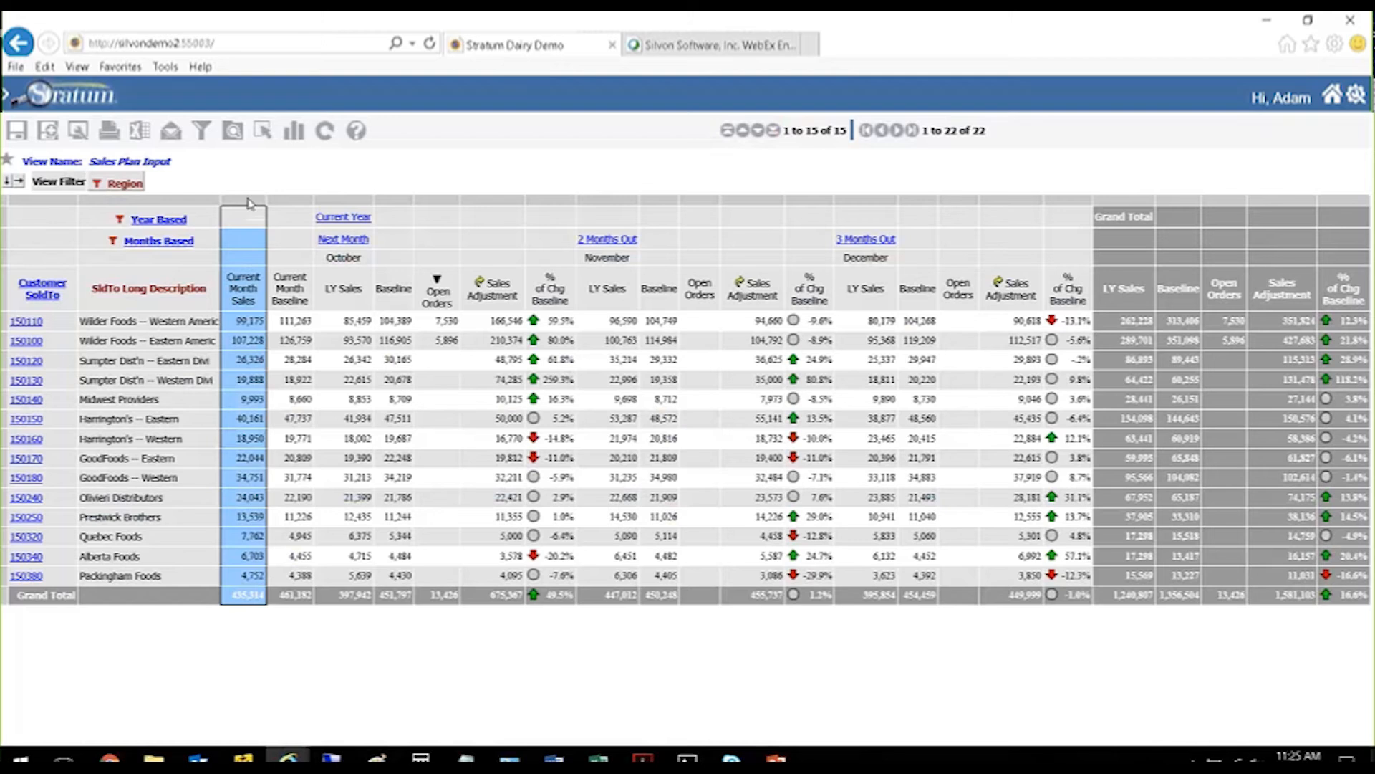
click(292, 201)
click(252, 202)
click(288, 202)
click(251, 204)
click(127, 185)
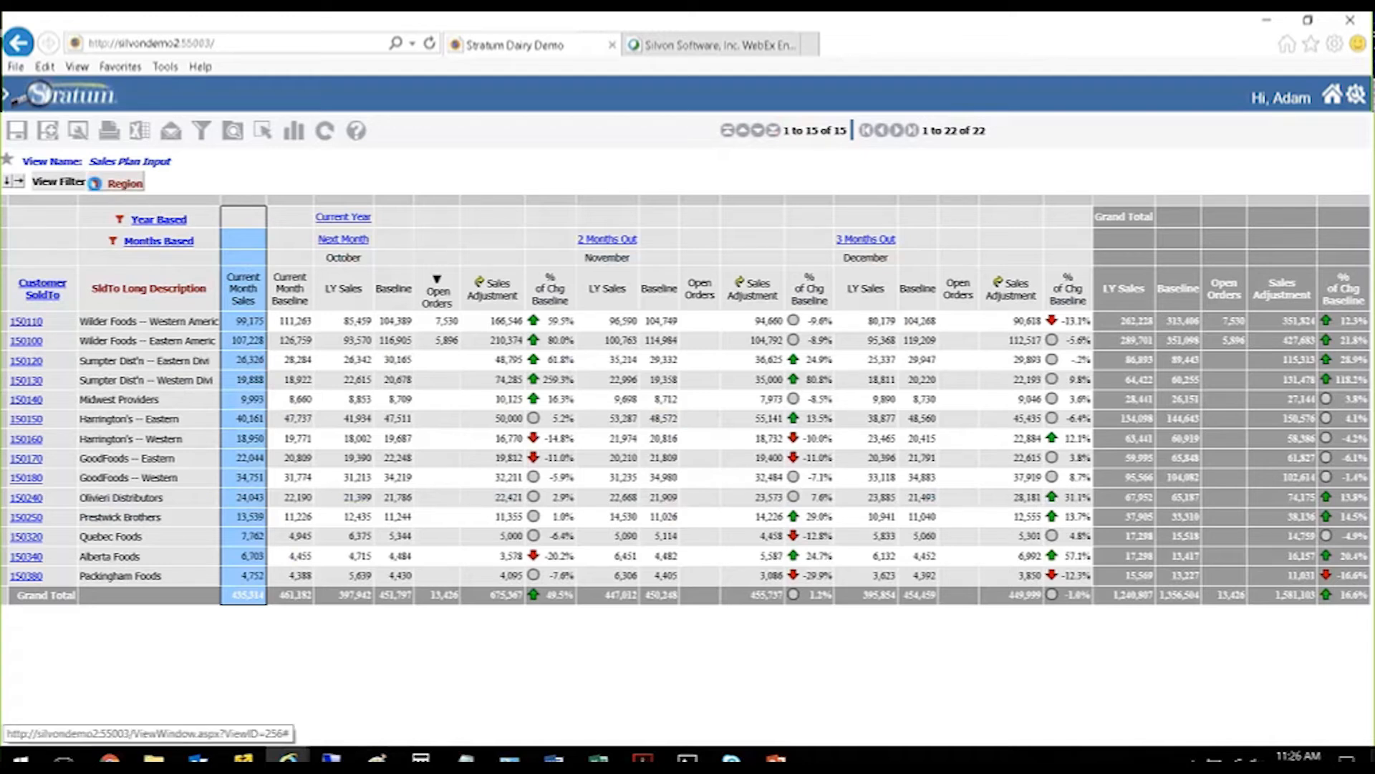
mouse_move(98, 187)
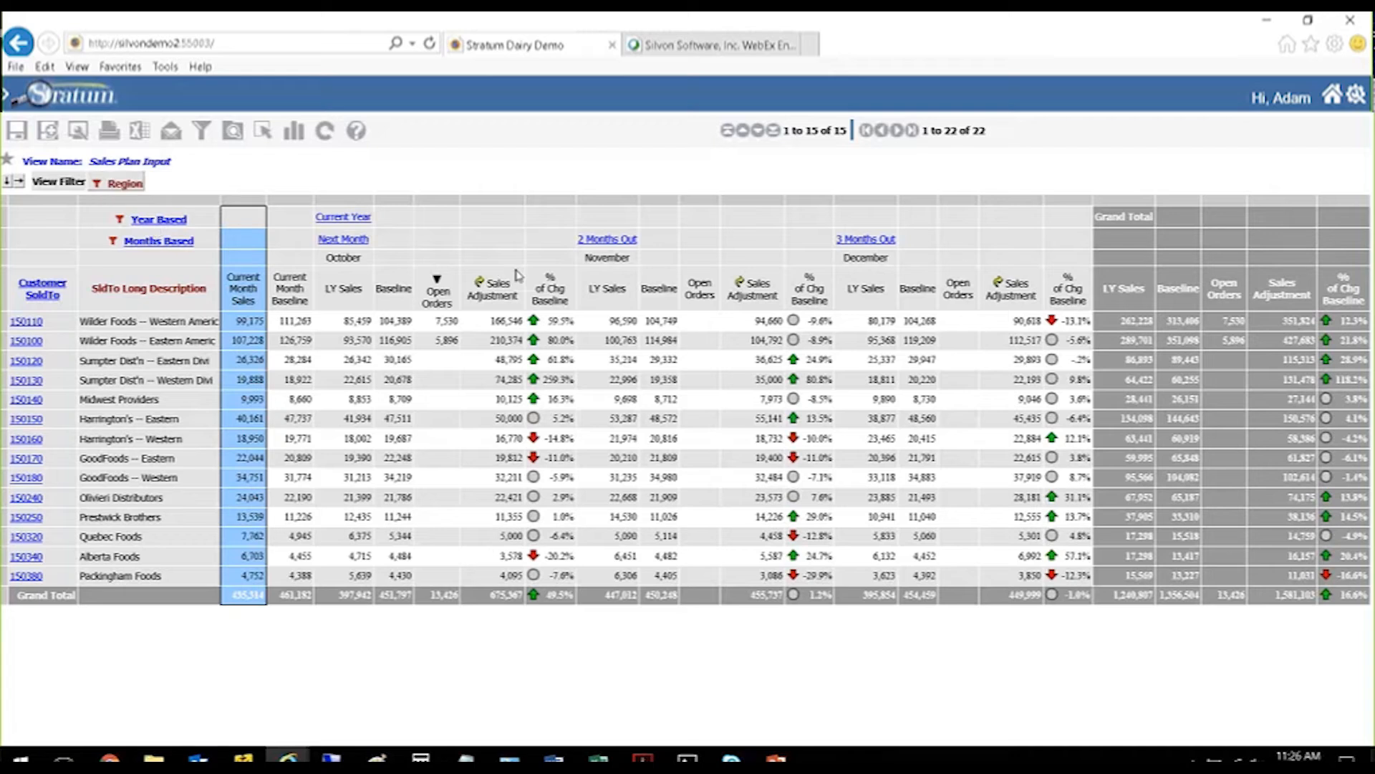
Step: Display the properties of the view's Measure Items and review the Time Range options, keeping No
click(236, 136)
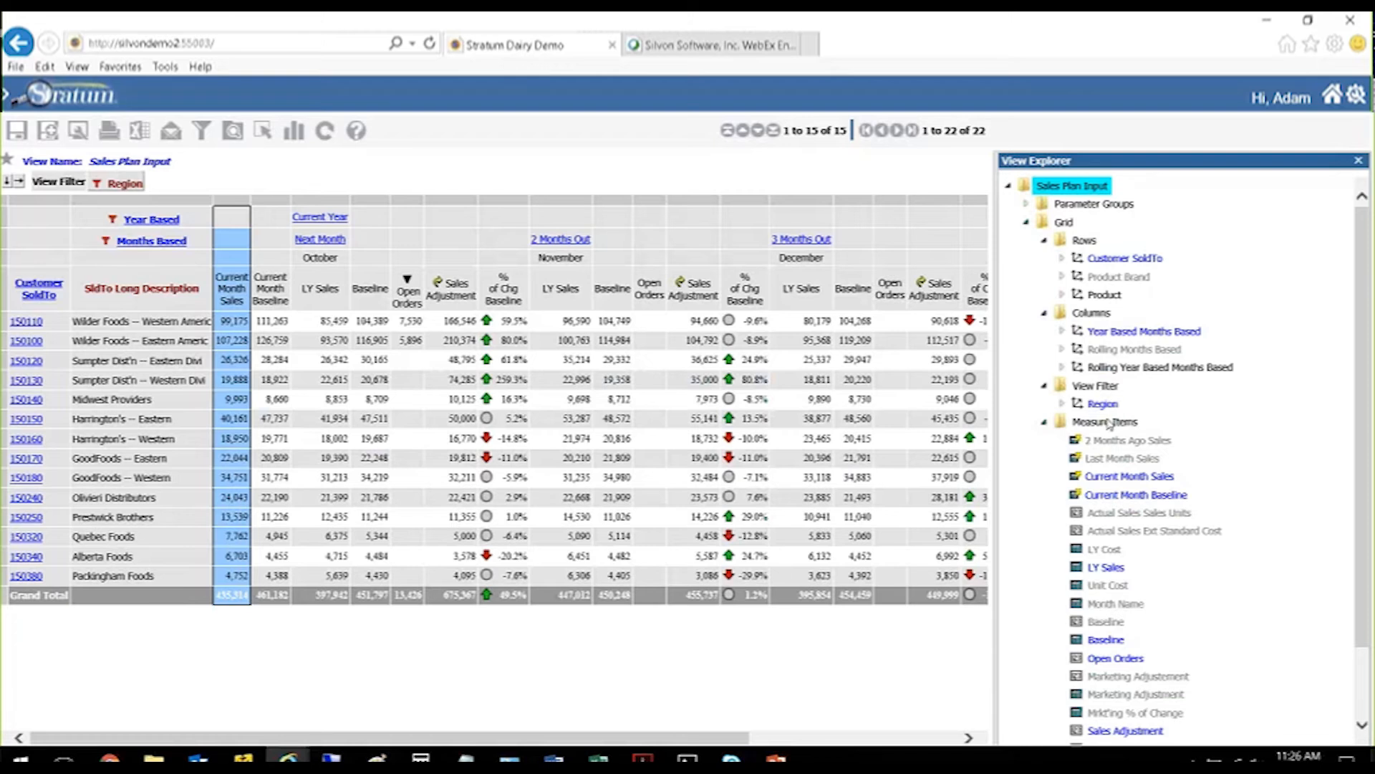
right_click(1108, 428)
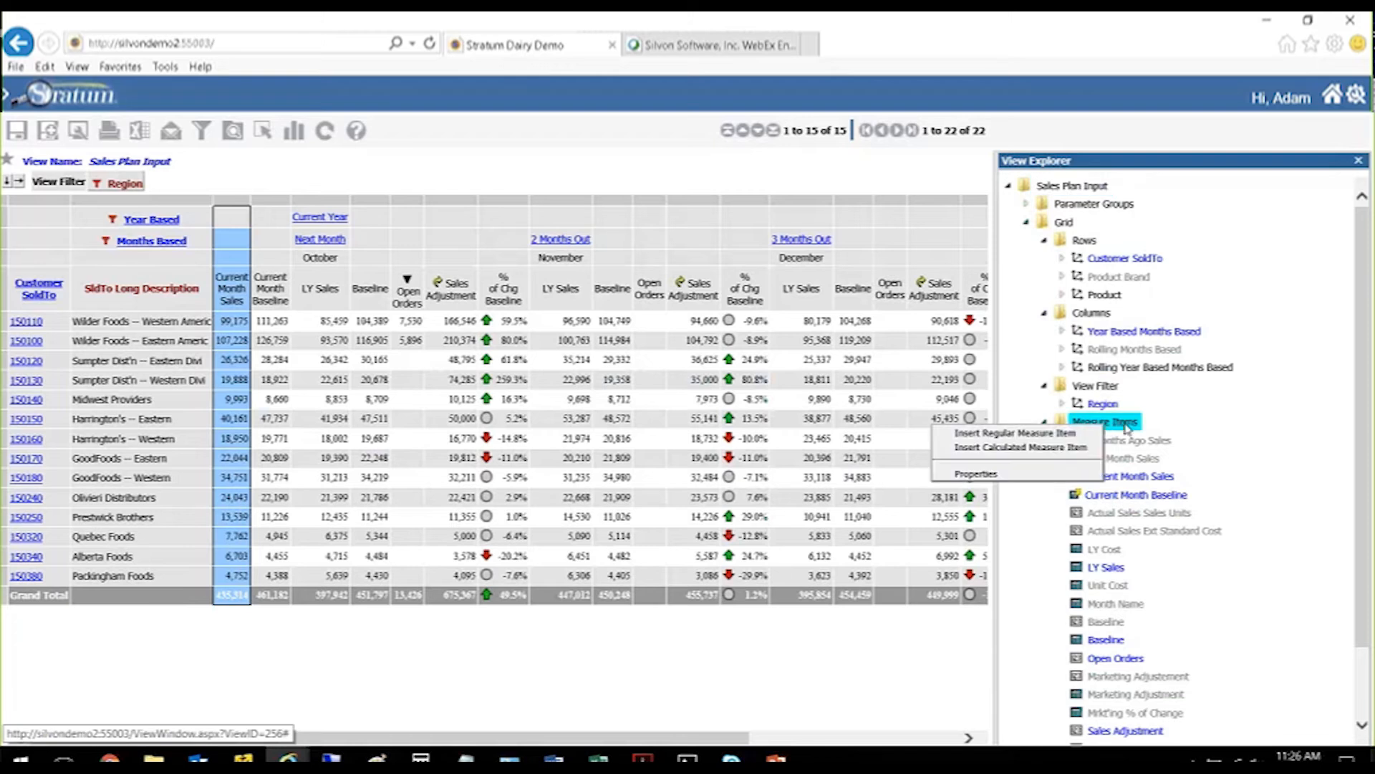
click(1057, 477)
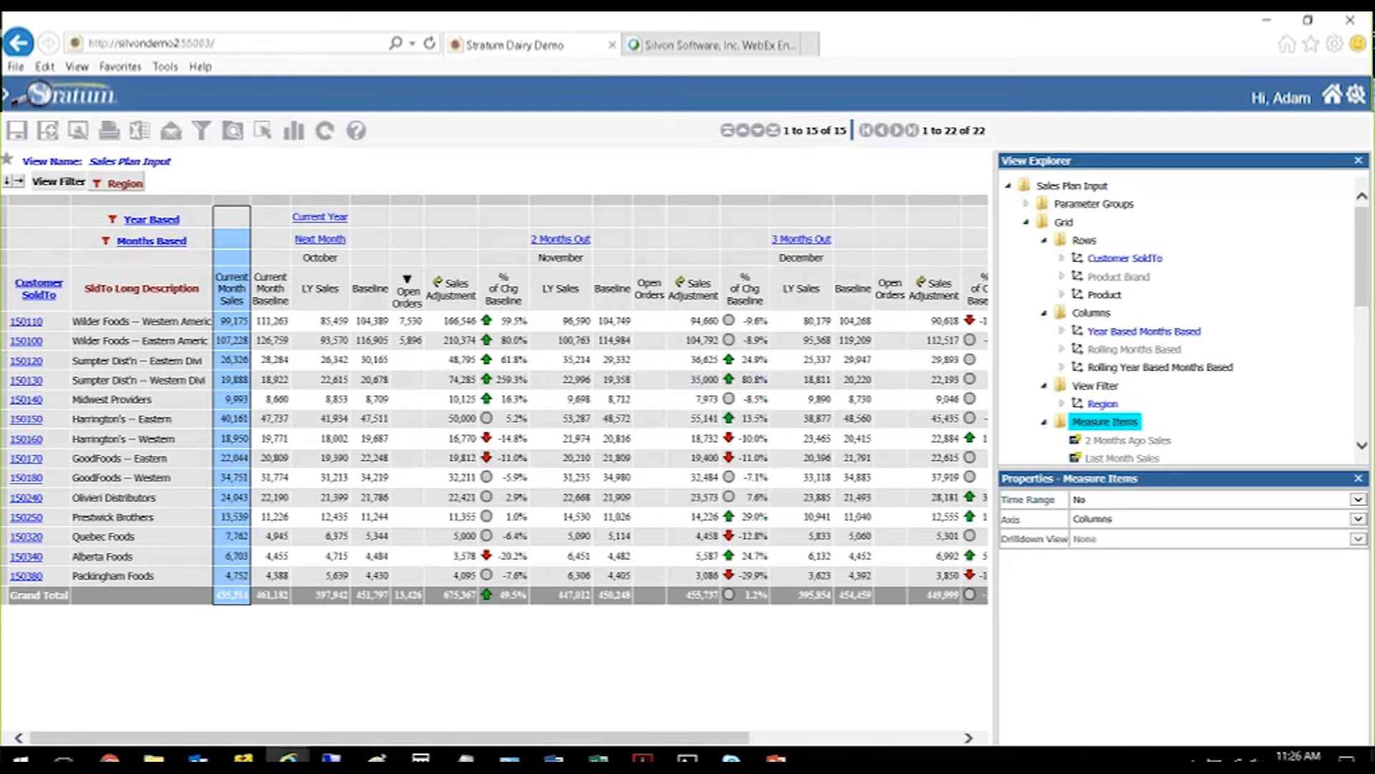
click(1095, 505)
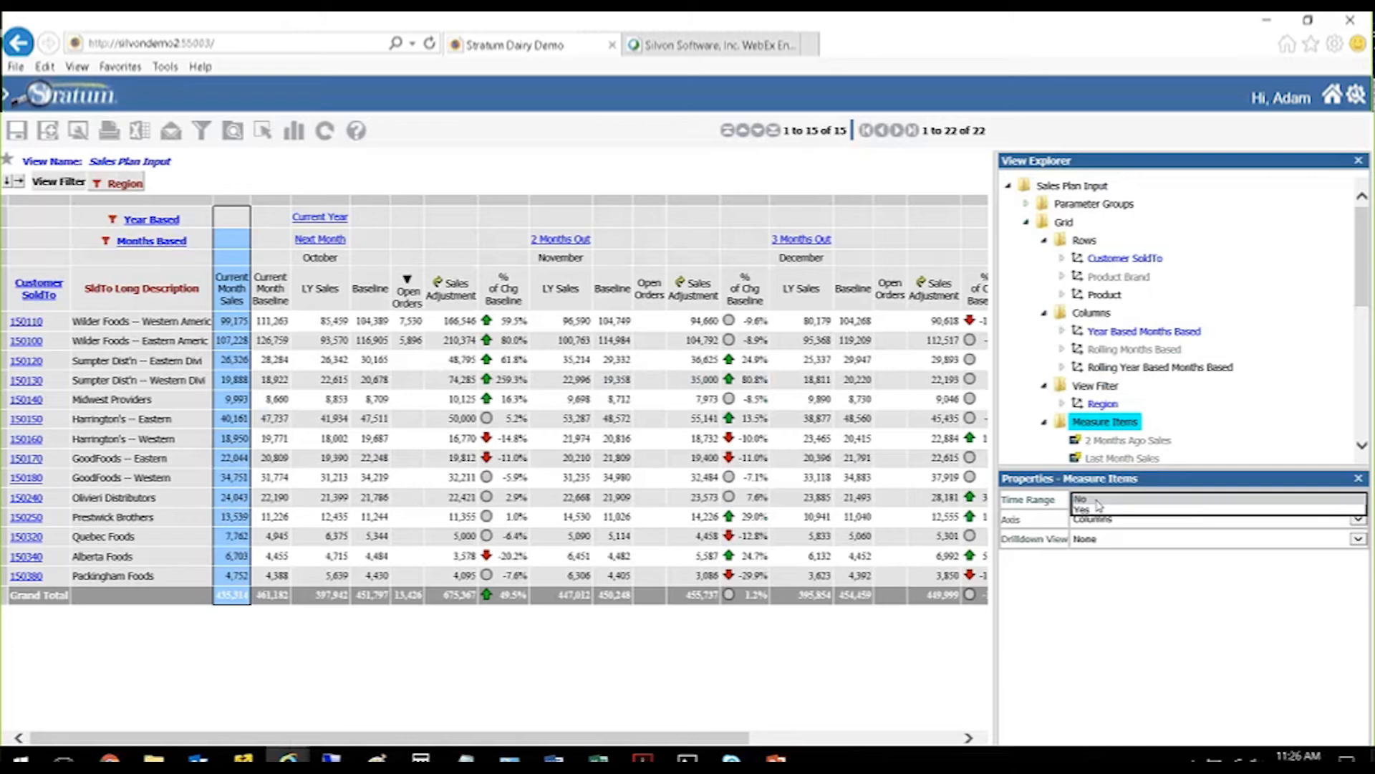
click(1097, 502)
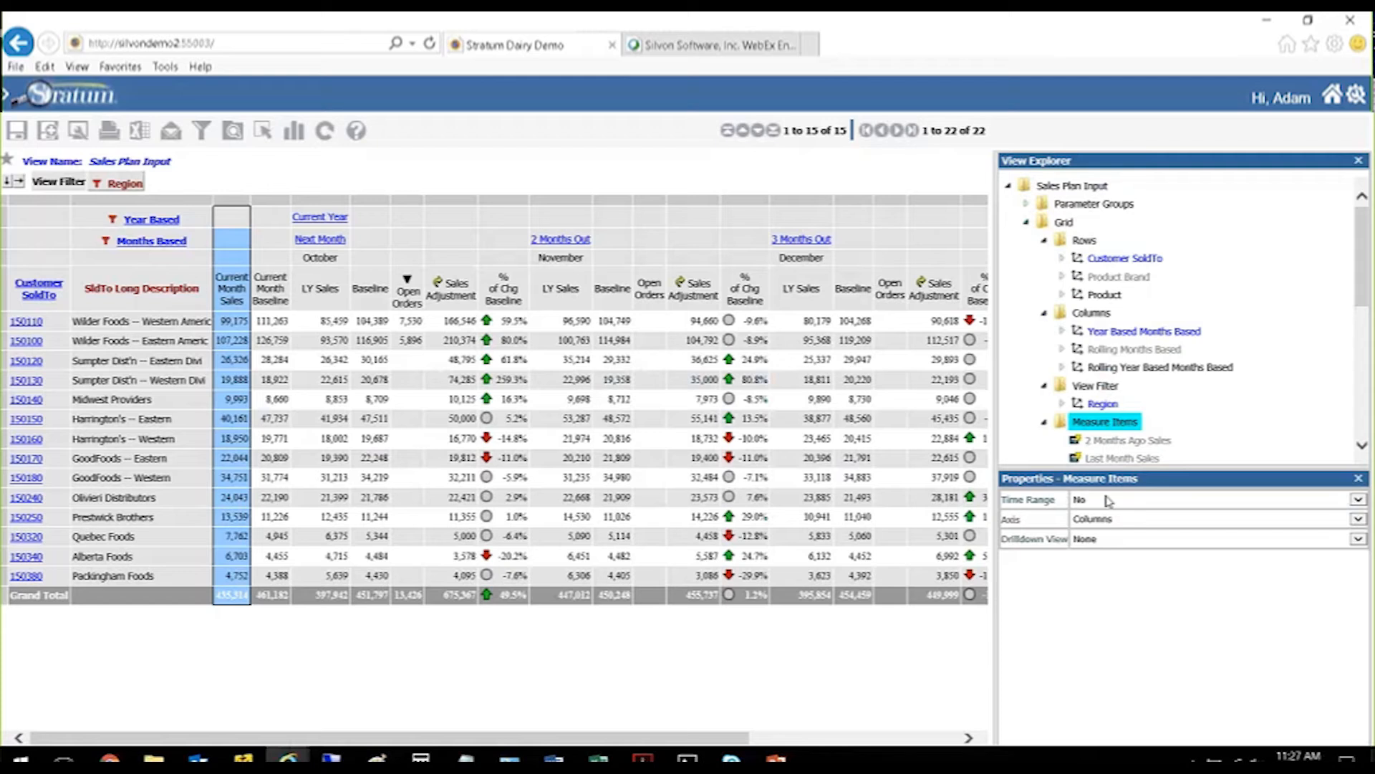
Step: Hide the Rolling Year Based Months Based dimension from the view's columns, apply the change and close the view structure
right_click(1120, 336)
click(1121, 337)
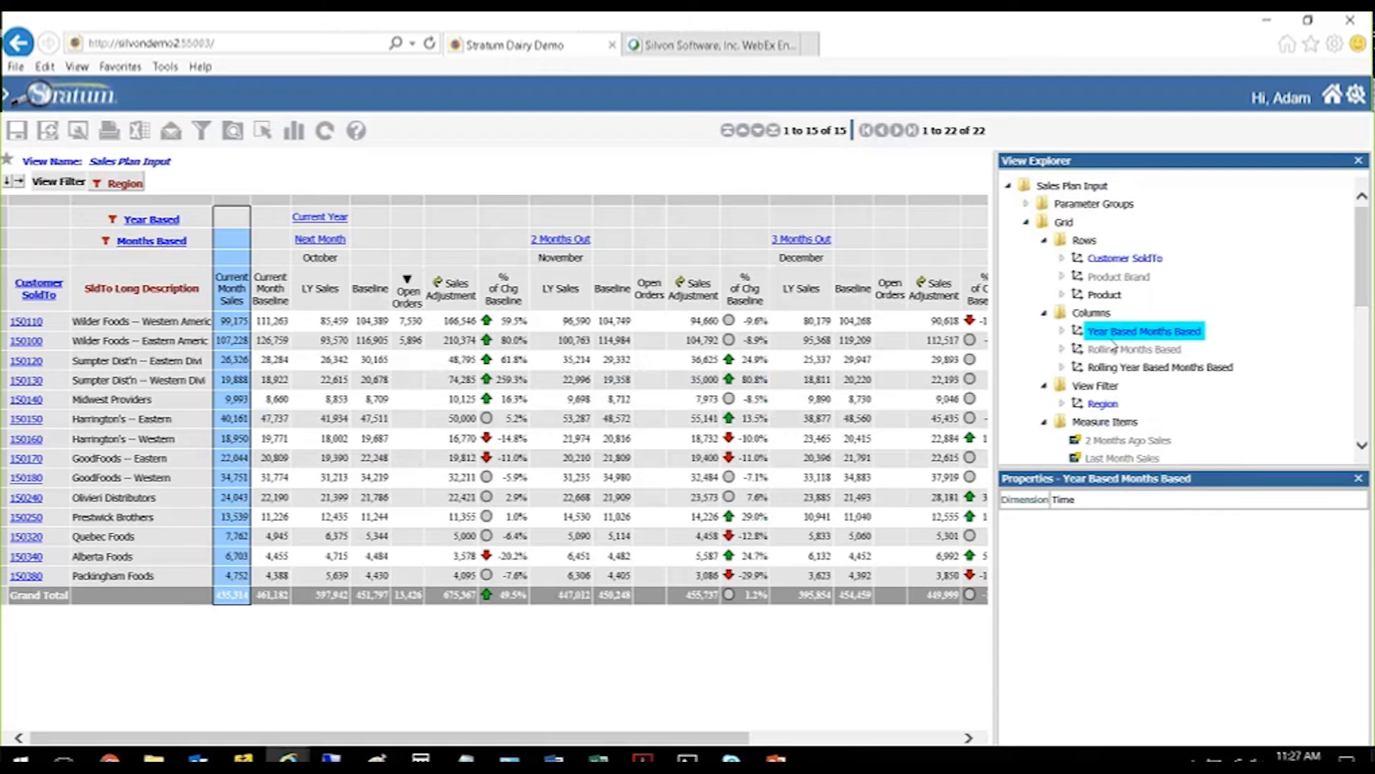
right_click(1151, 369)
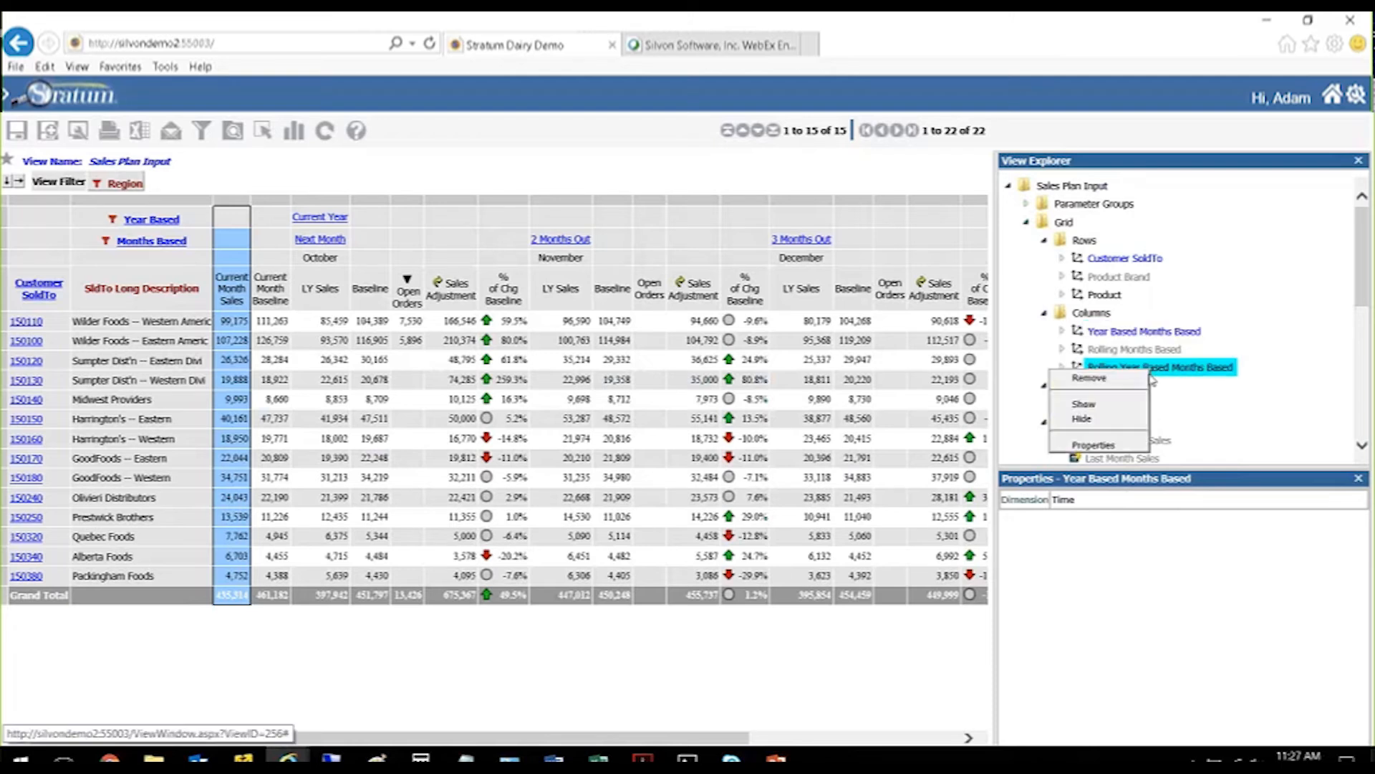
click(1078, 437)
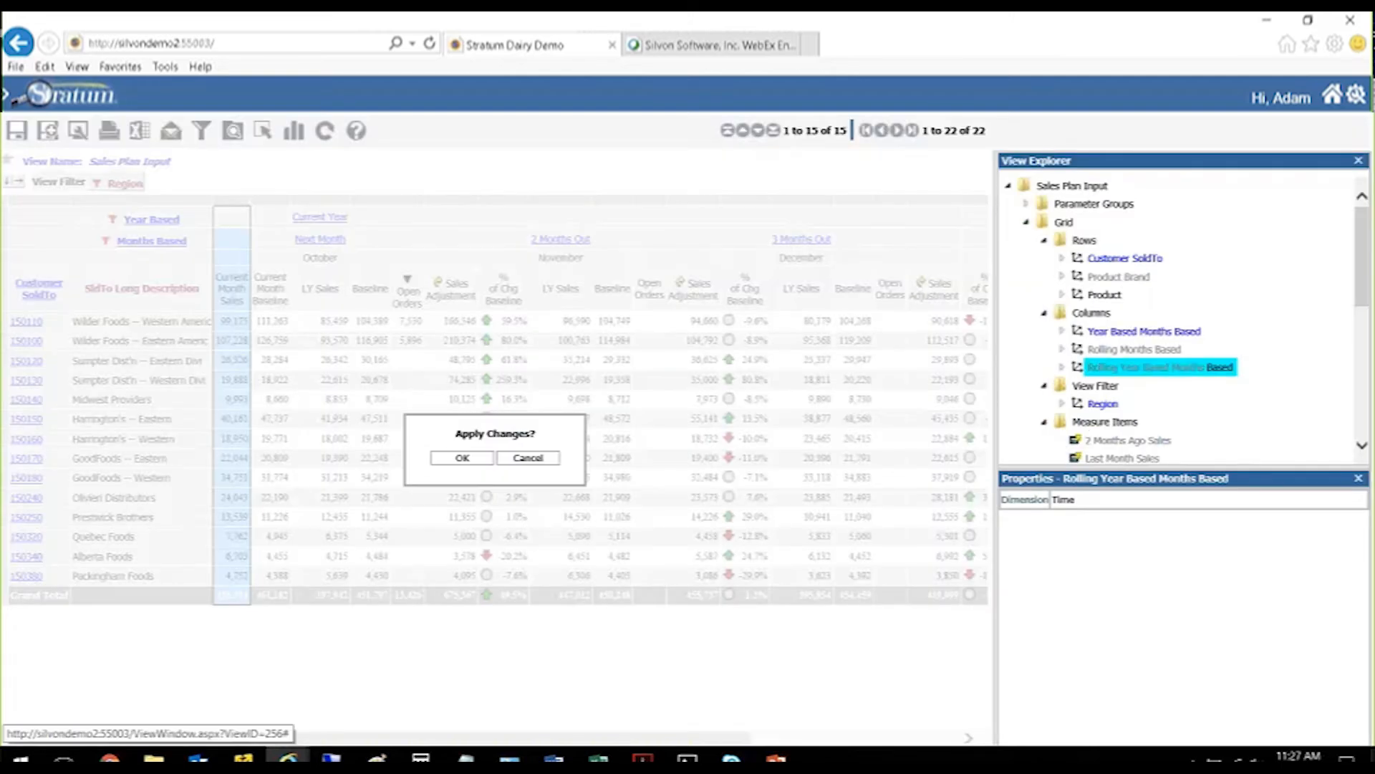
click(462, 458)
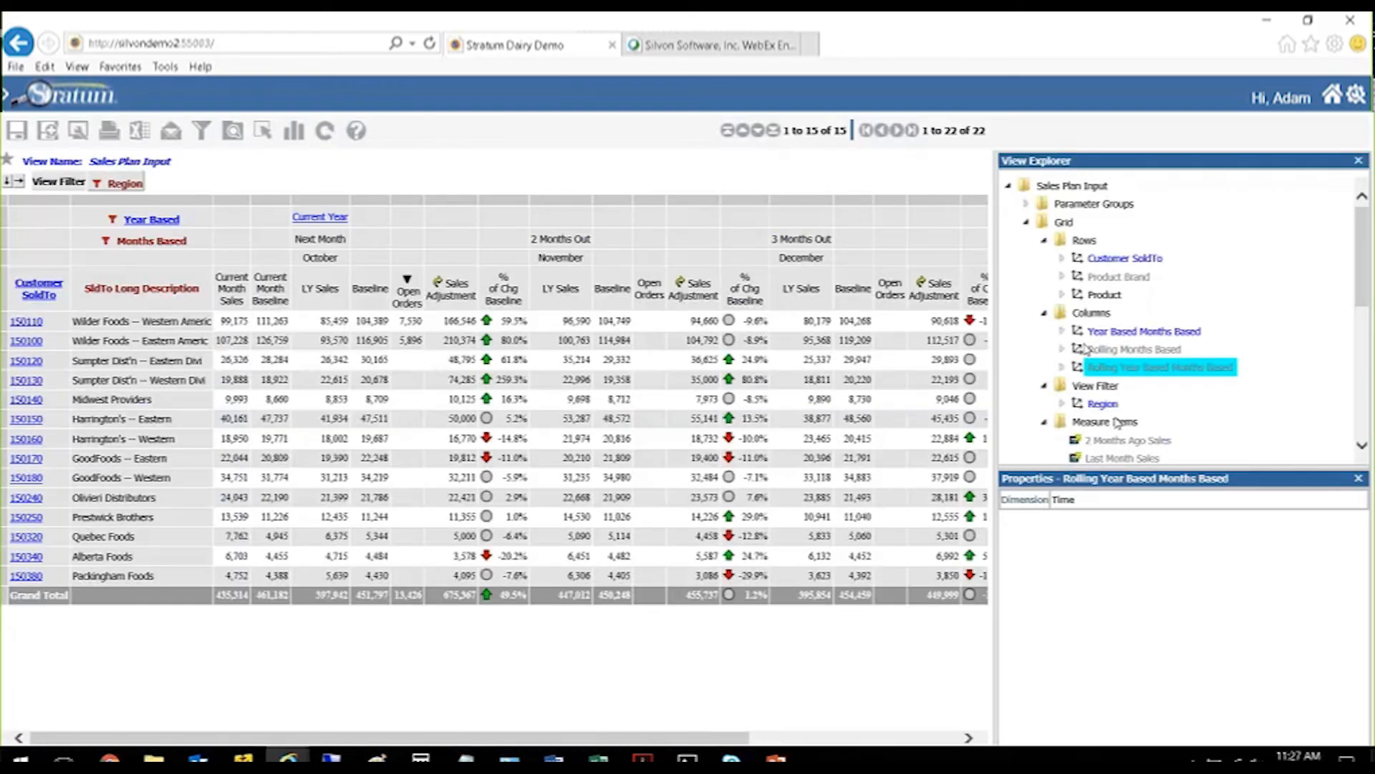
click(1136, 333)
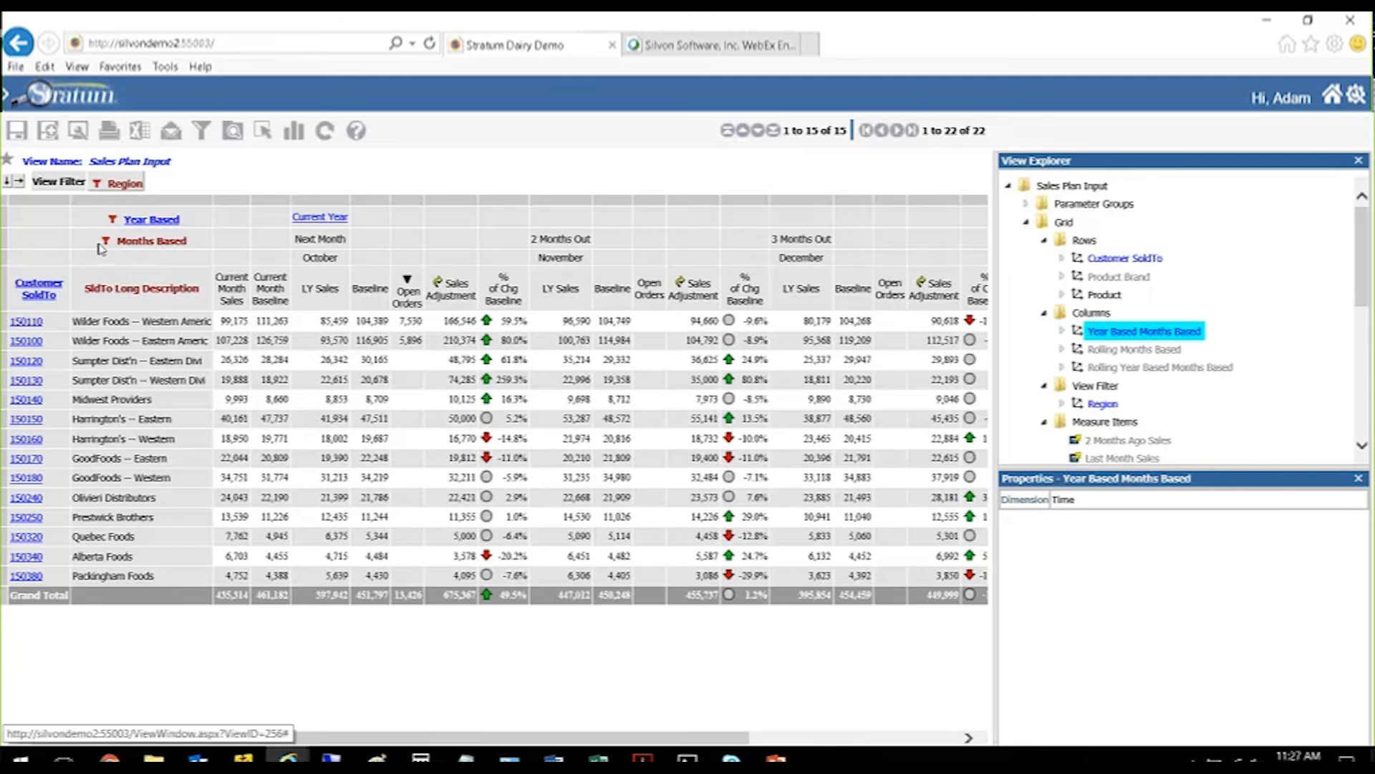
mouse_move(107, 245)
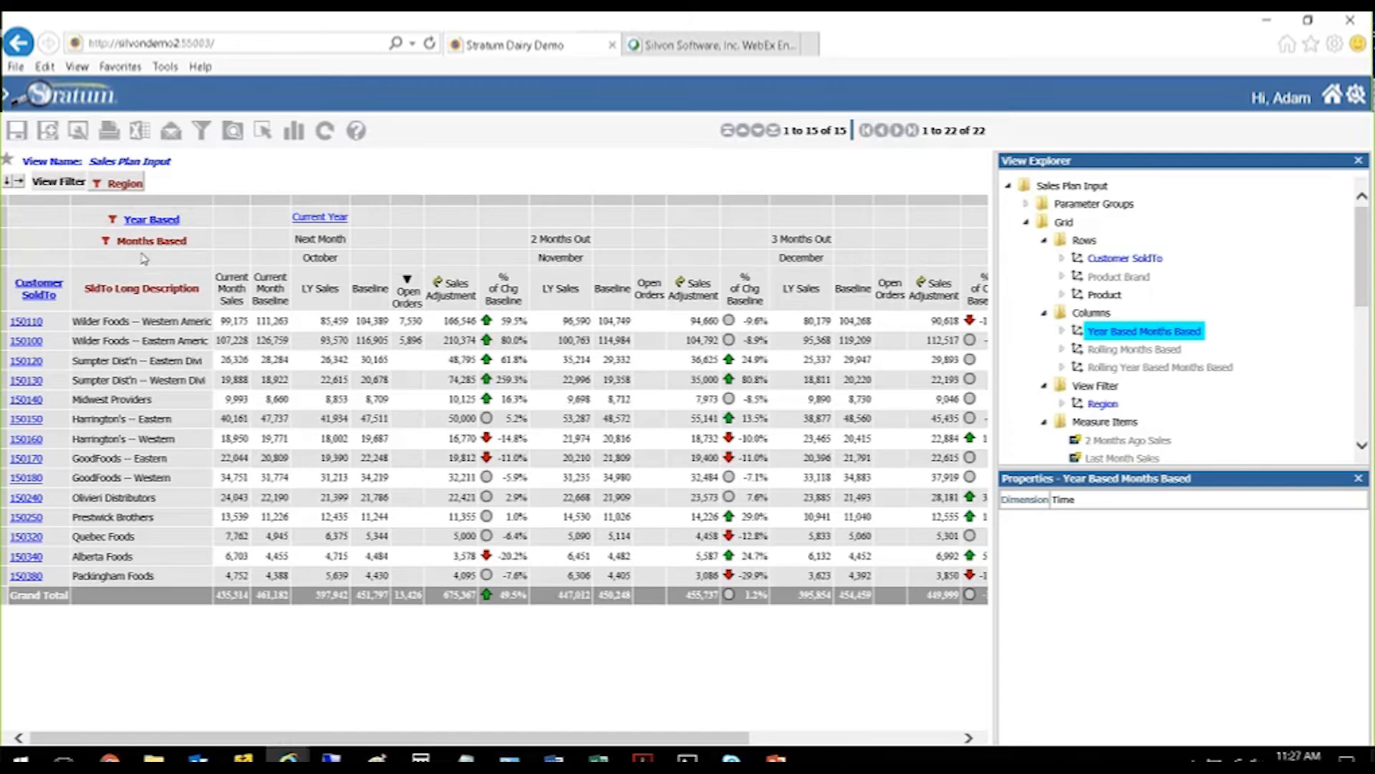
click(1358, 160)
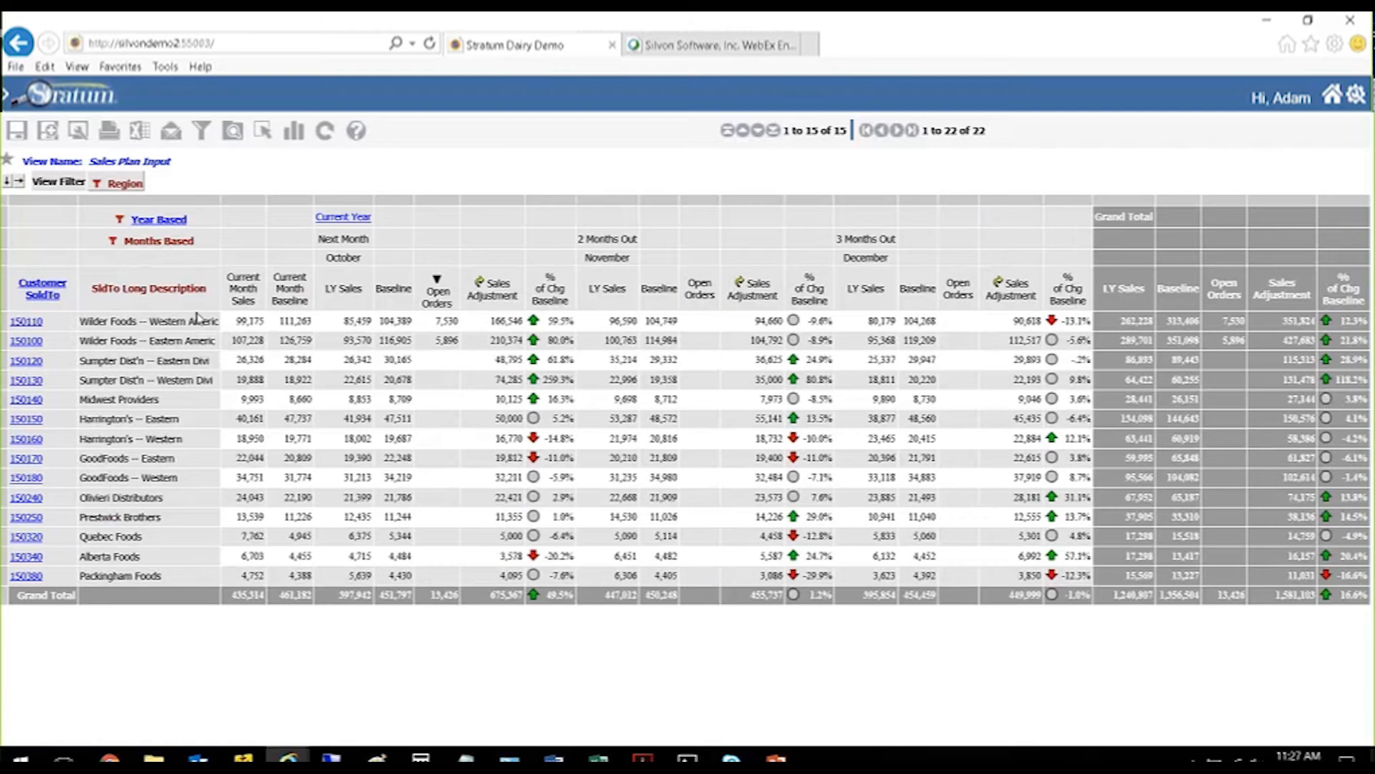
Step: Drill down into the Wilder Foods Western customer to examine its product-level figures, and return to the customer-level list
click(248, 214)
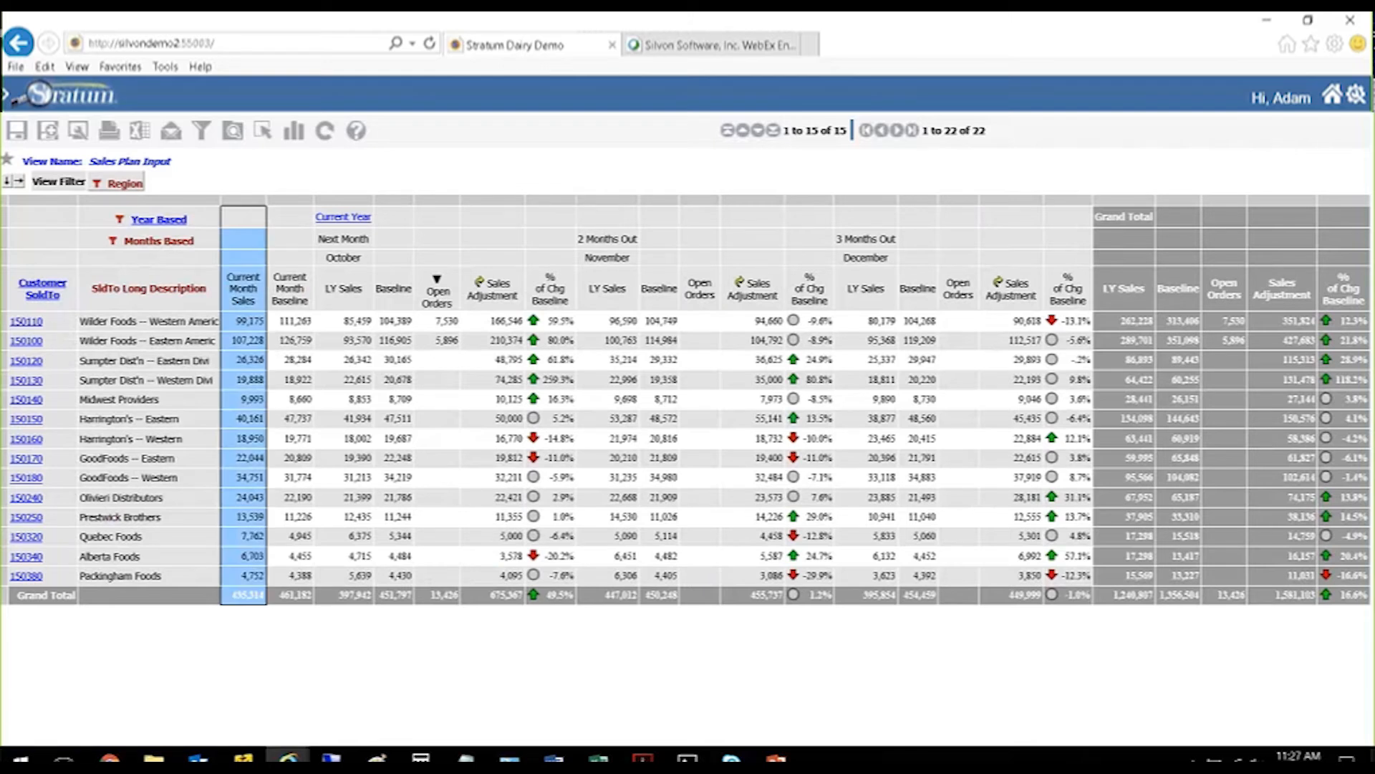
click(37, 323)
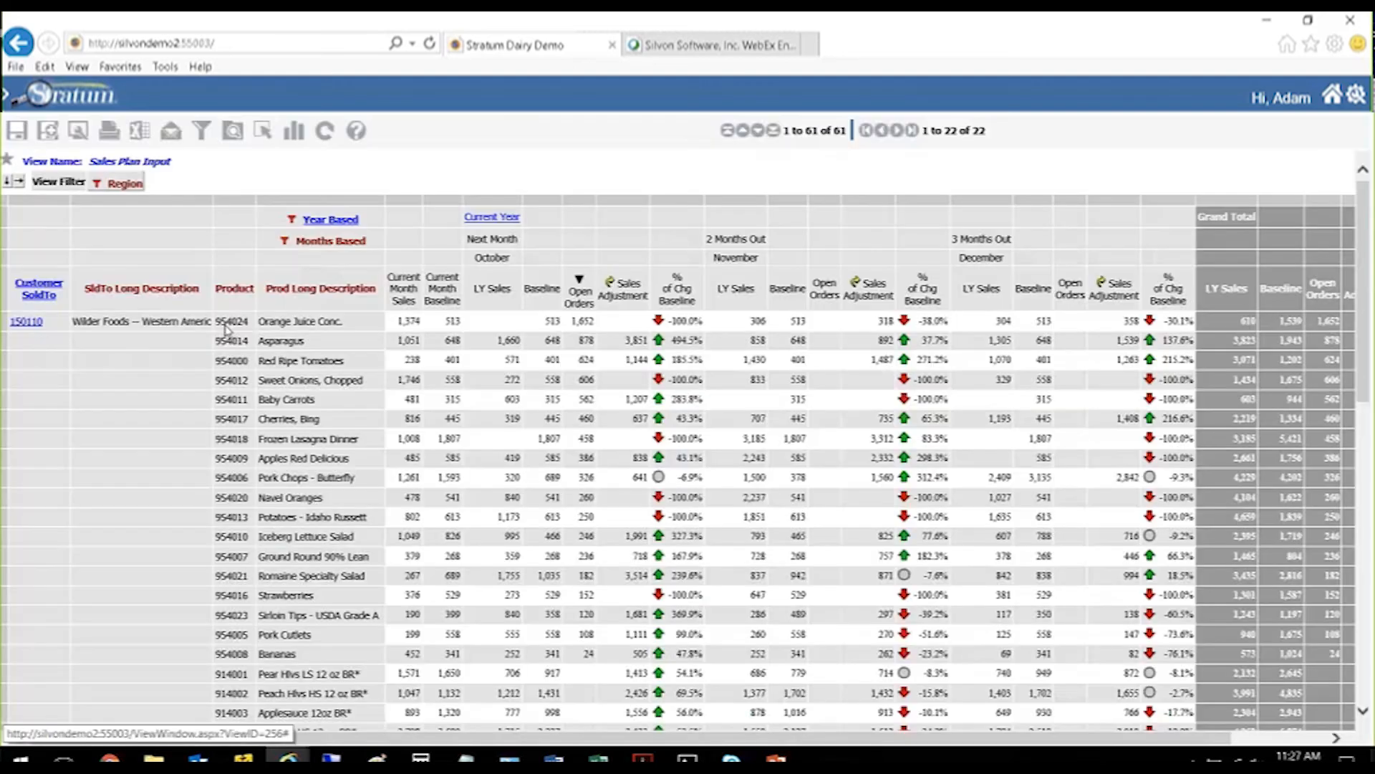
click(241, 200)
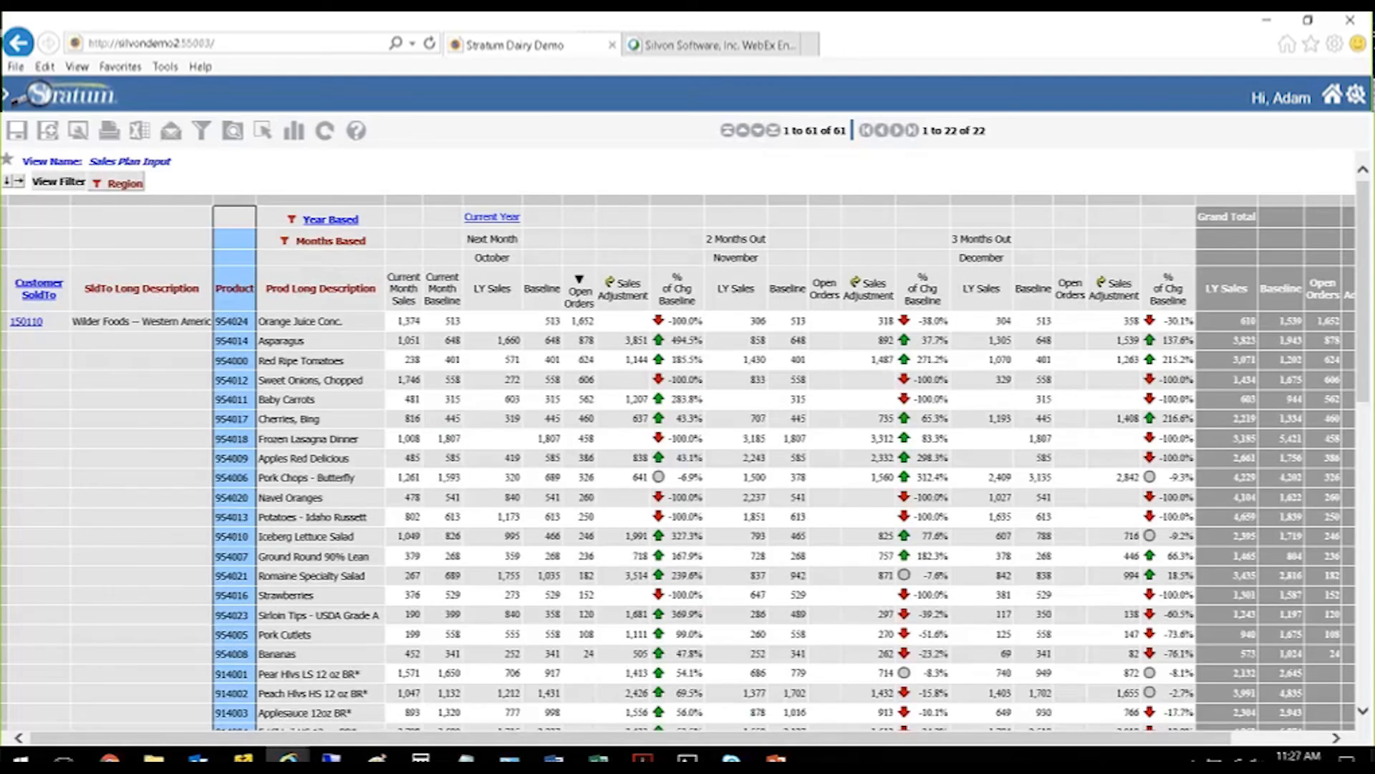
click(440, 379)
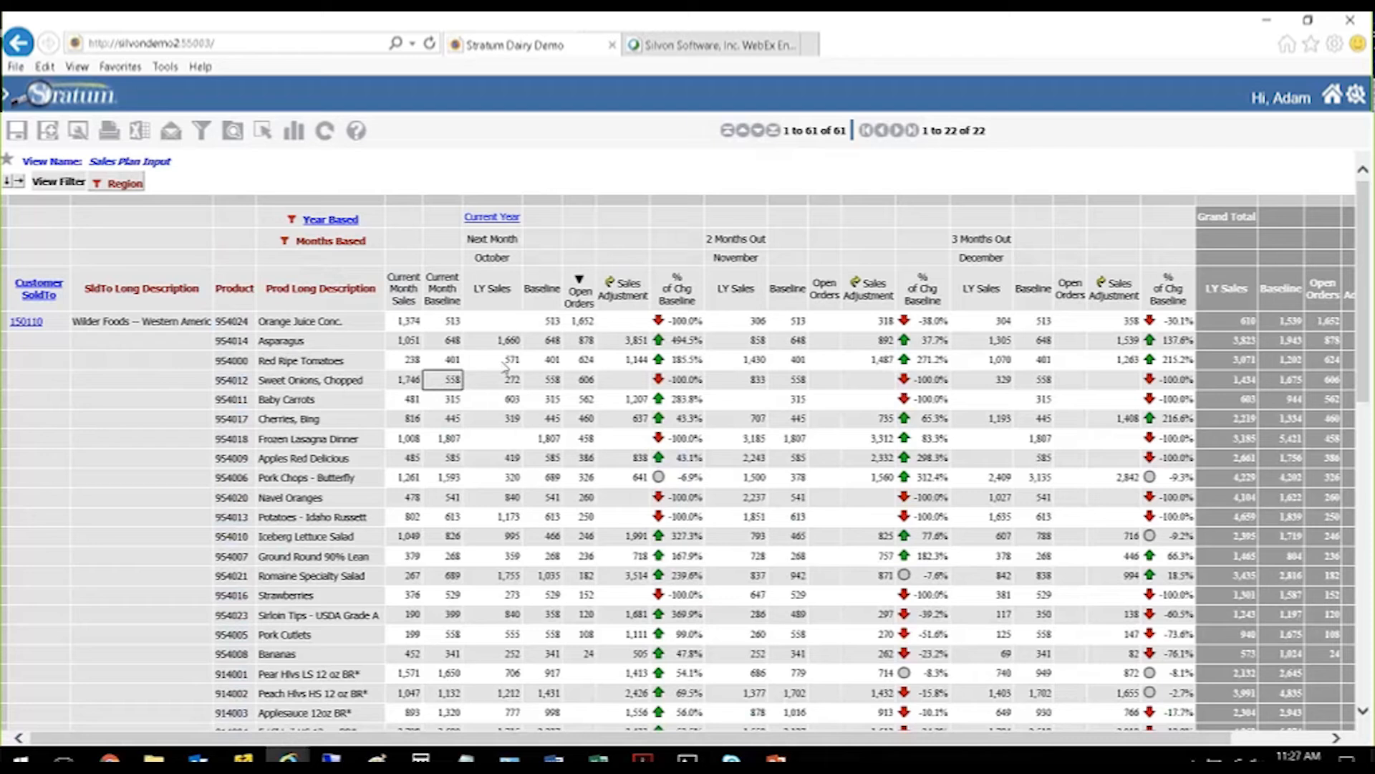
click(36, 321)
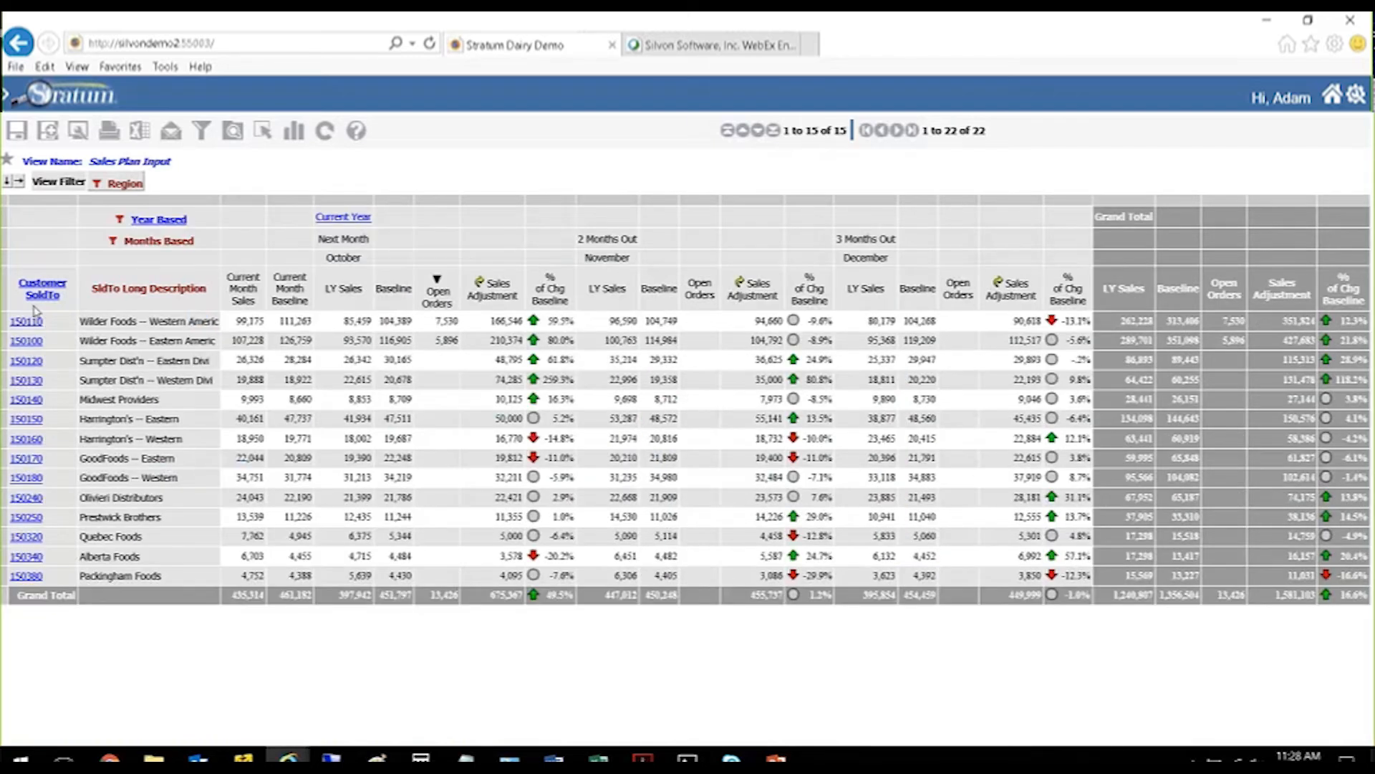
Step: Compare the current month sales and baseline with October's LY Sales, Baseline and Open Orders, starting with Wilder Foods Western
mouse_move(96, 188)
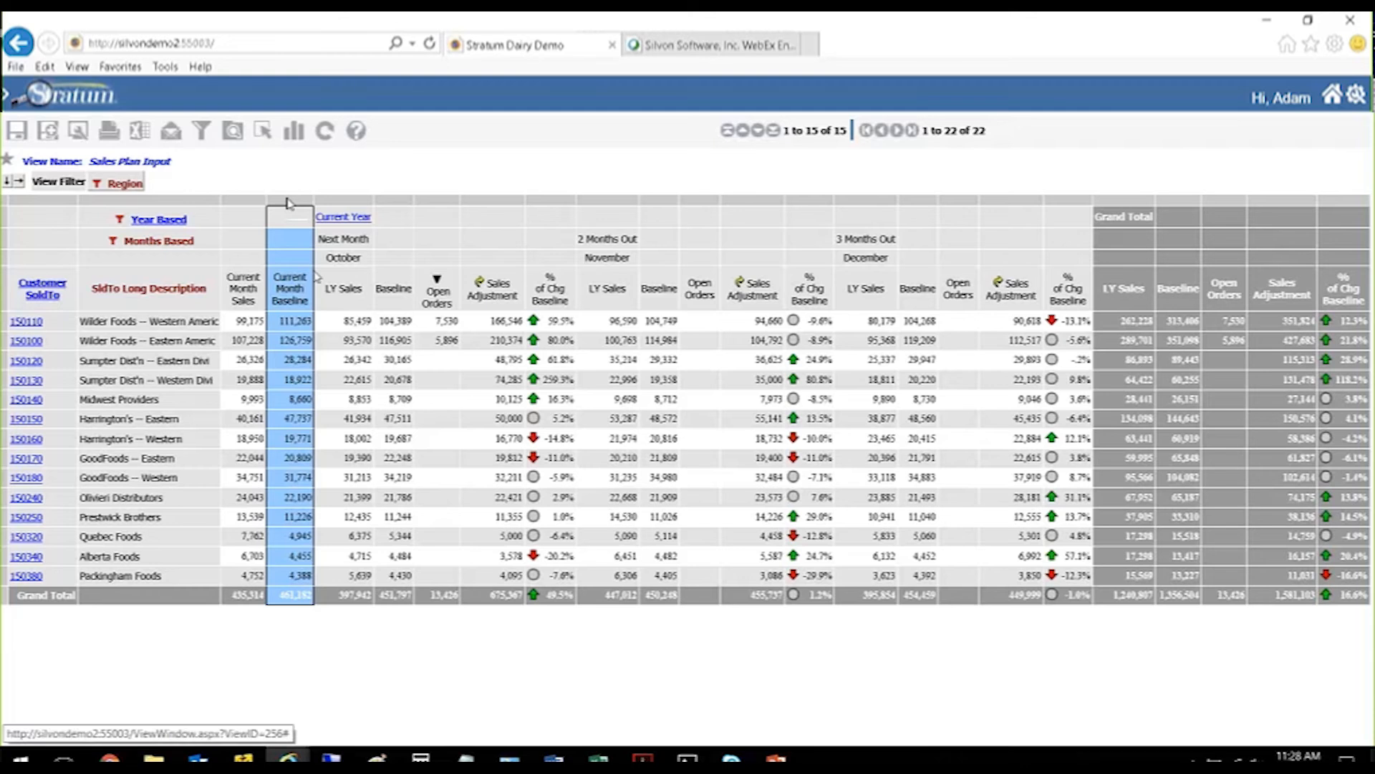
click(297, 323)
click(328, 323)
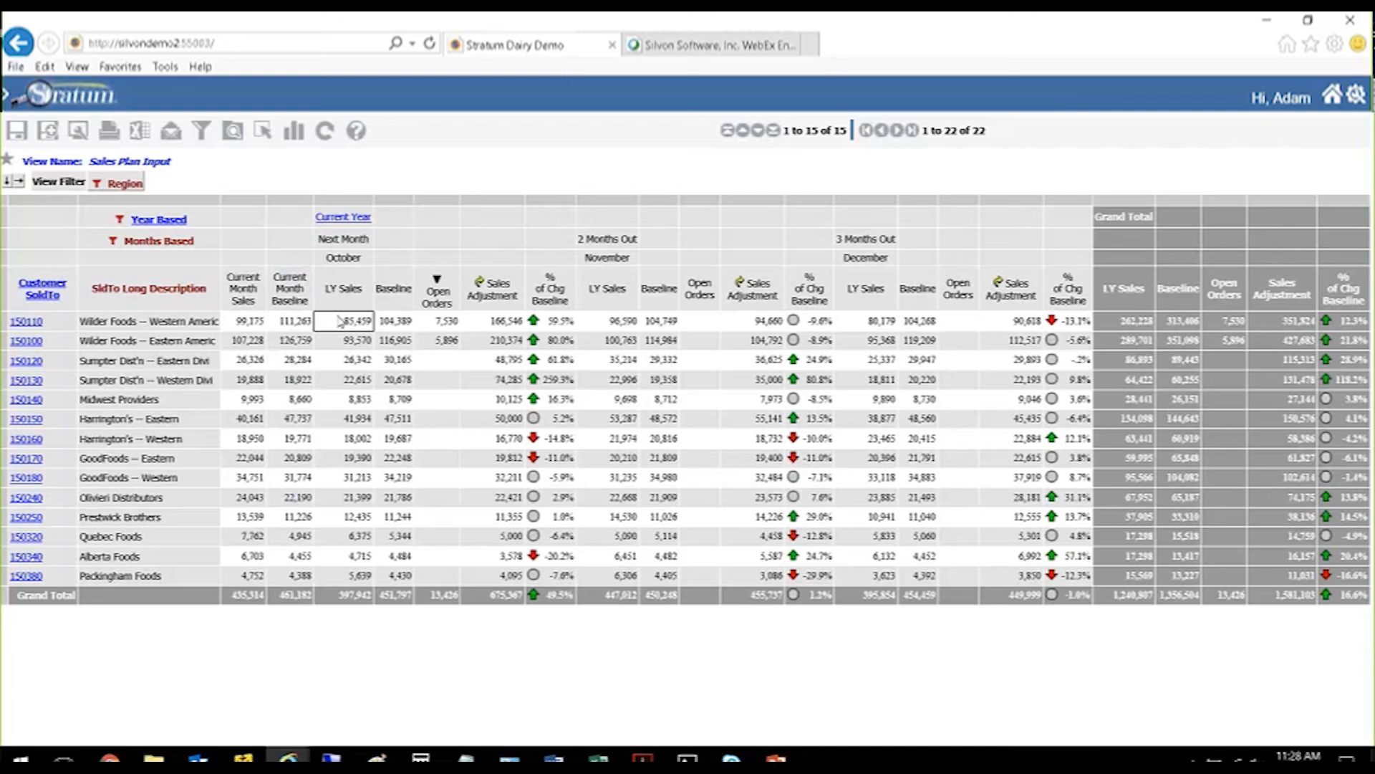
click(404, 324)
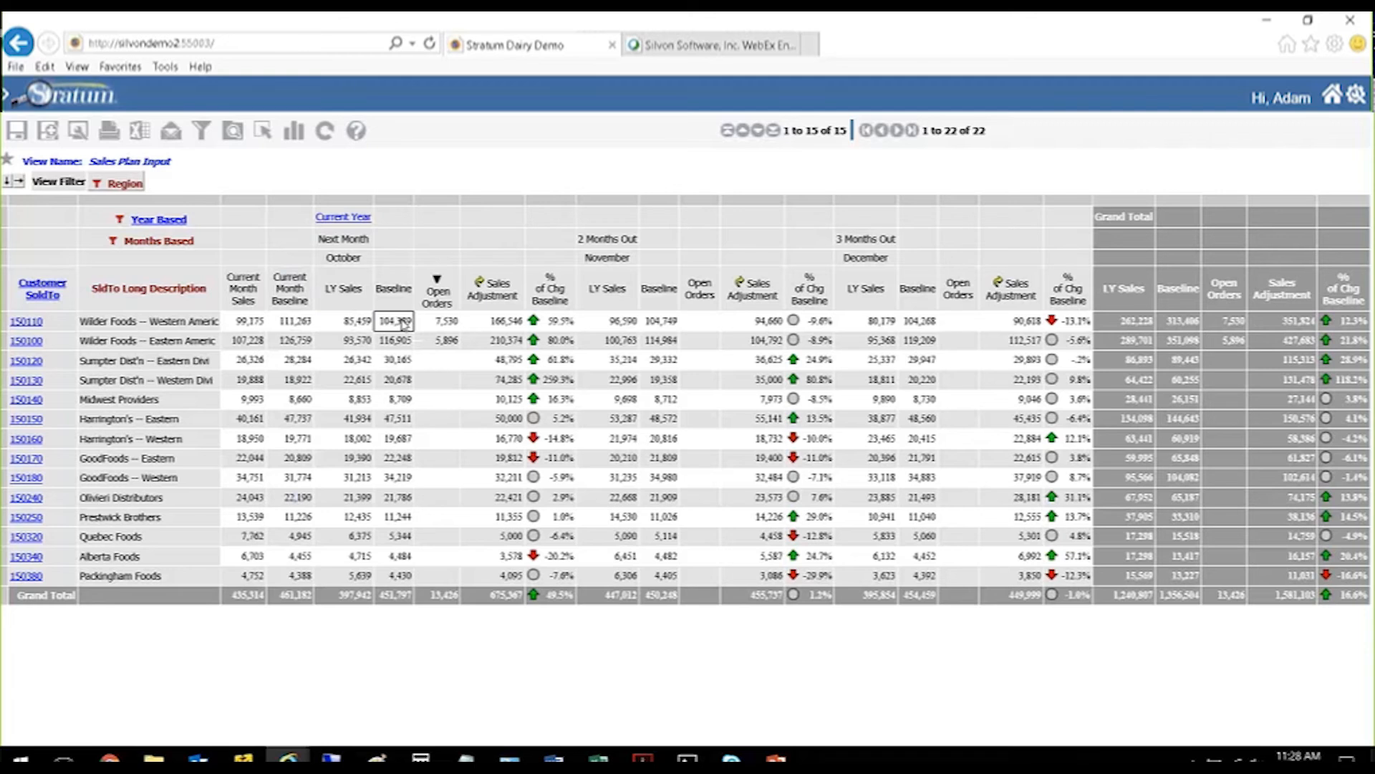
click(421, 327)
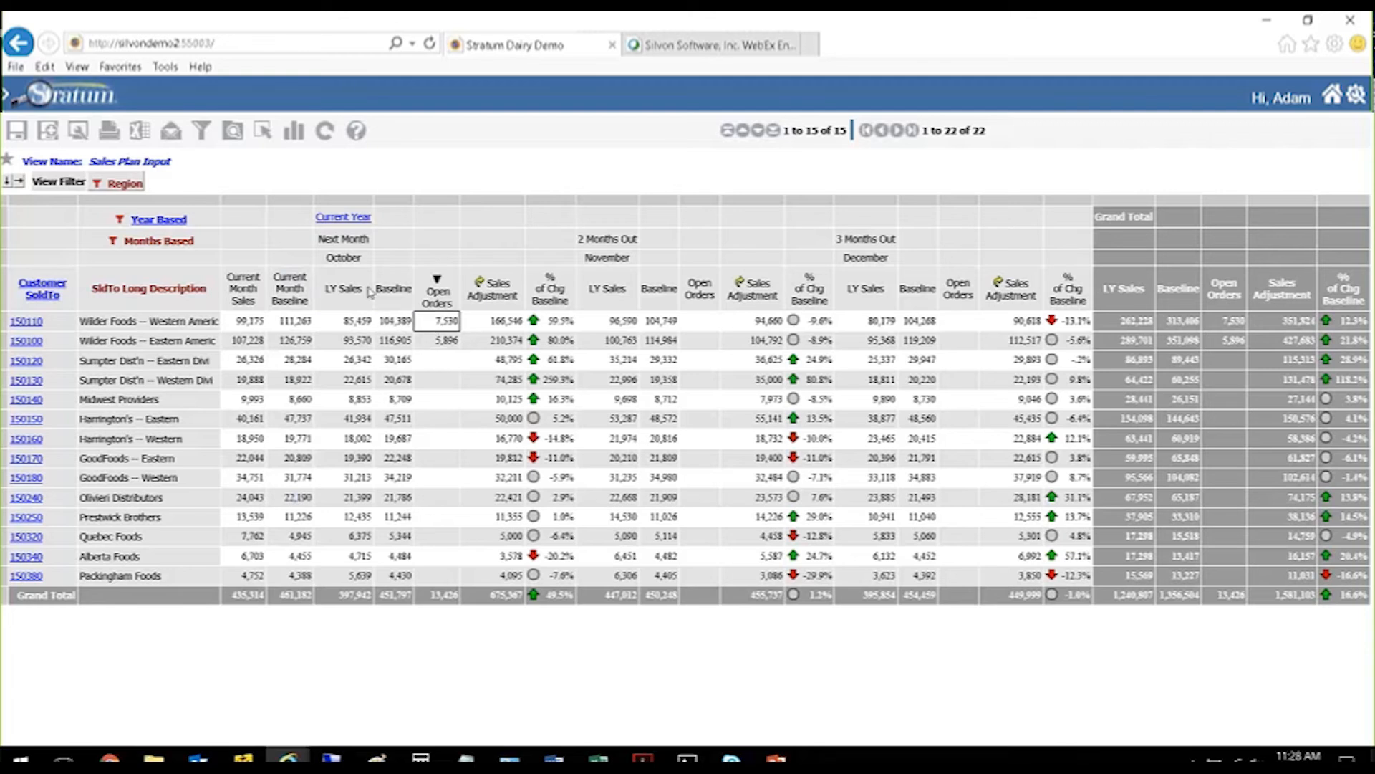
click(247, 200)
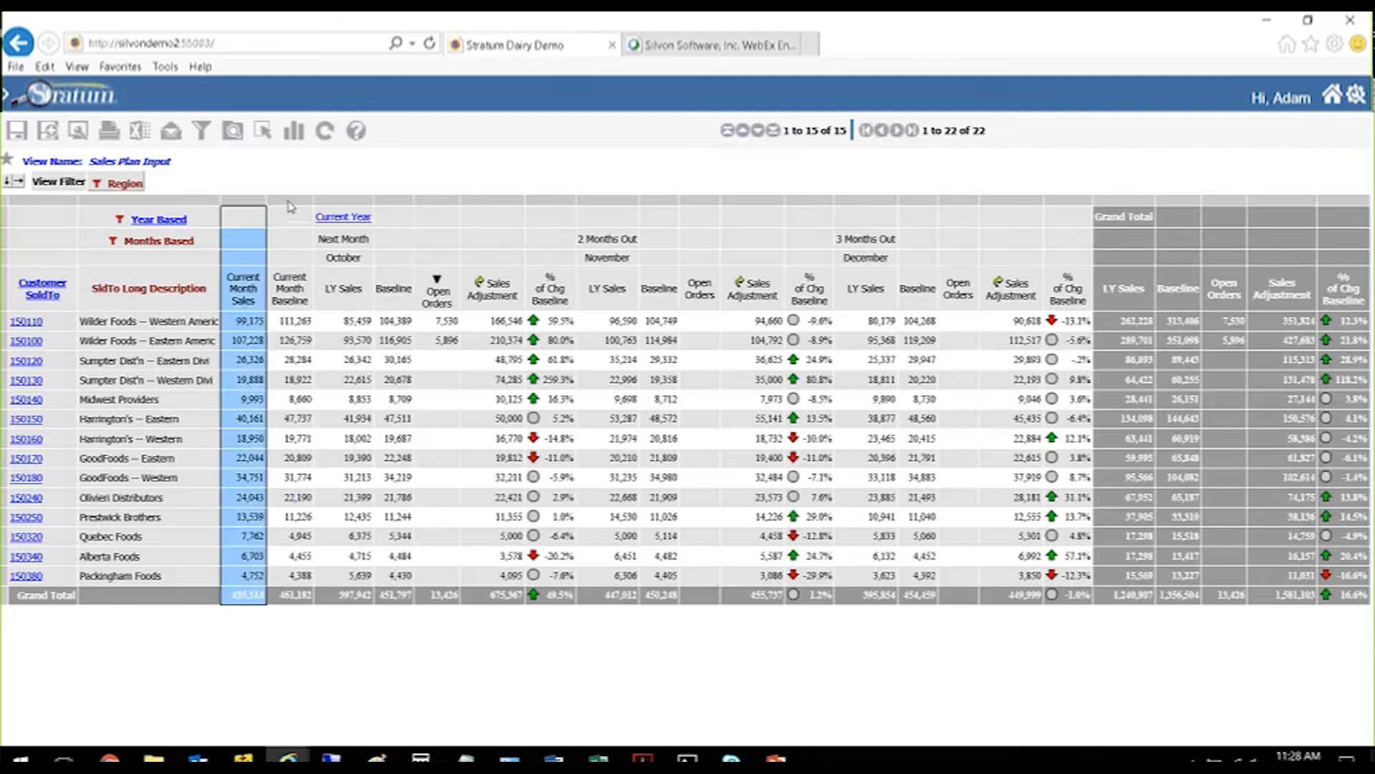
click(290, 200)
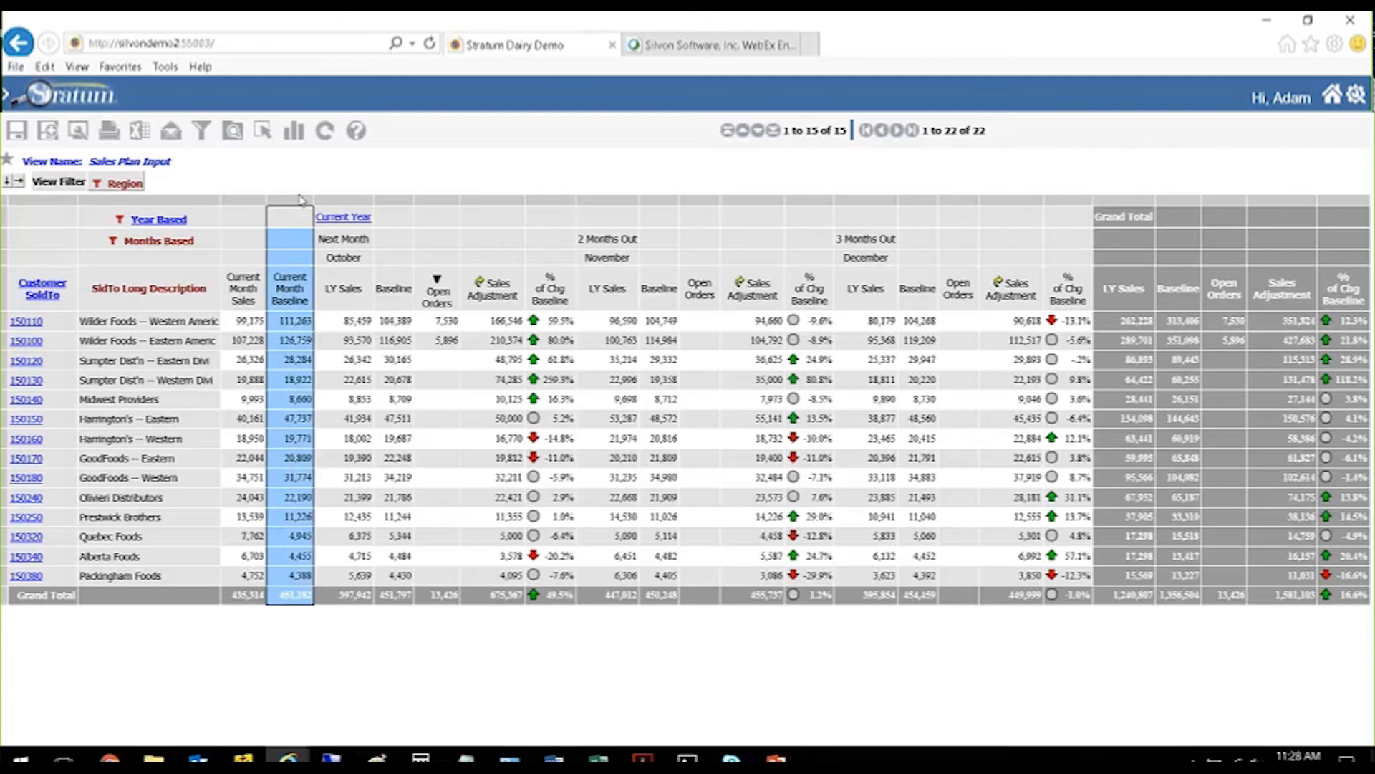
click(250, 292)
click(281, 284)
click(231, 293)
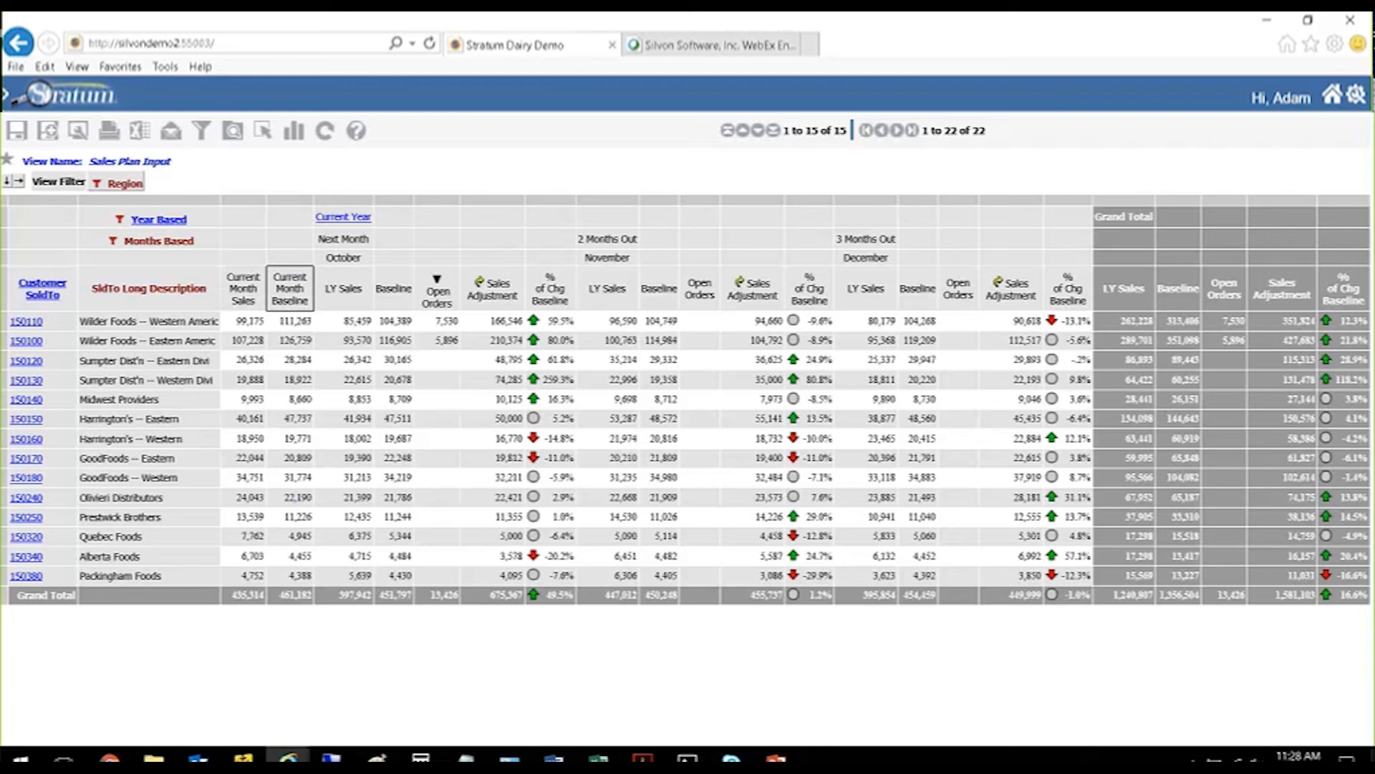
click(336, 283)
click(402, 302)
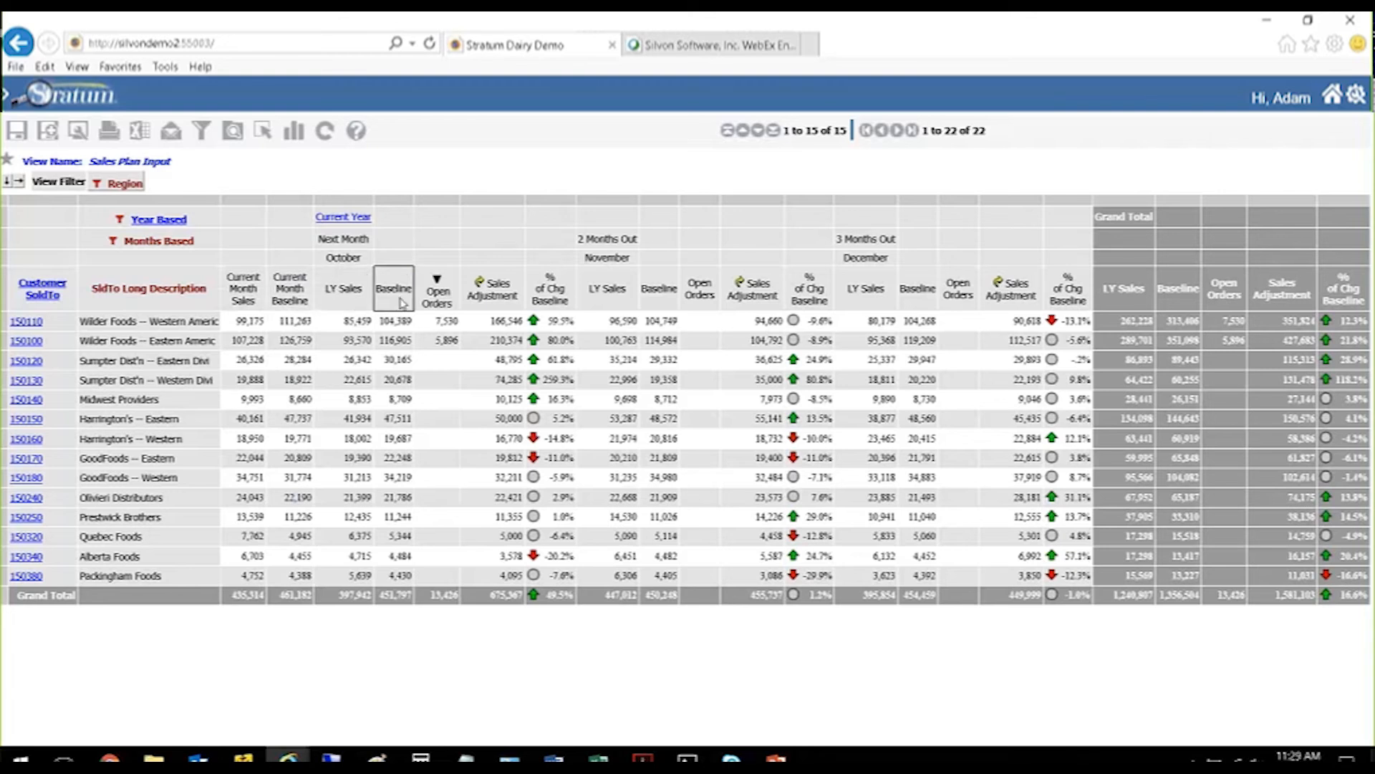
click(443, 324)
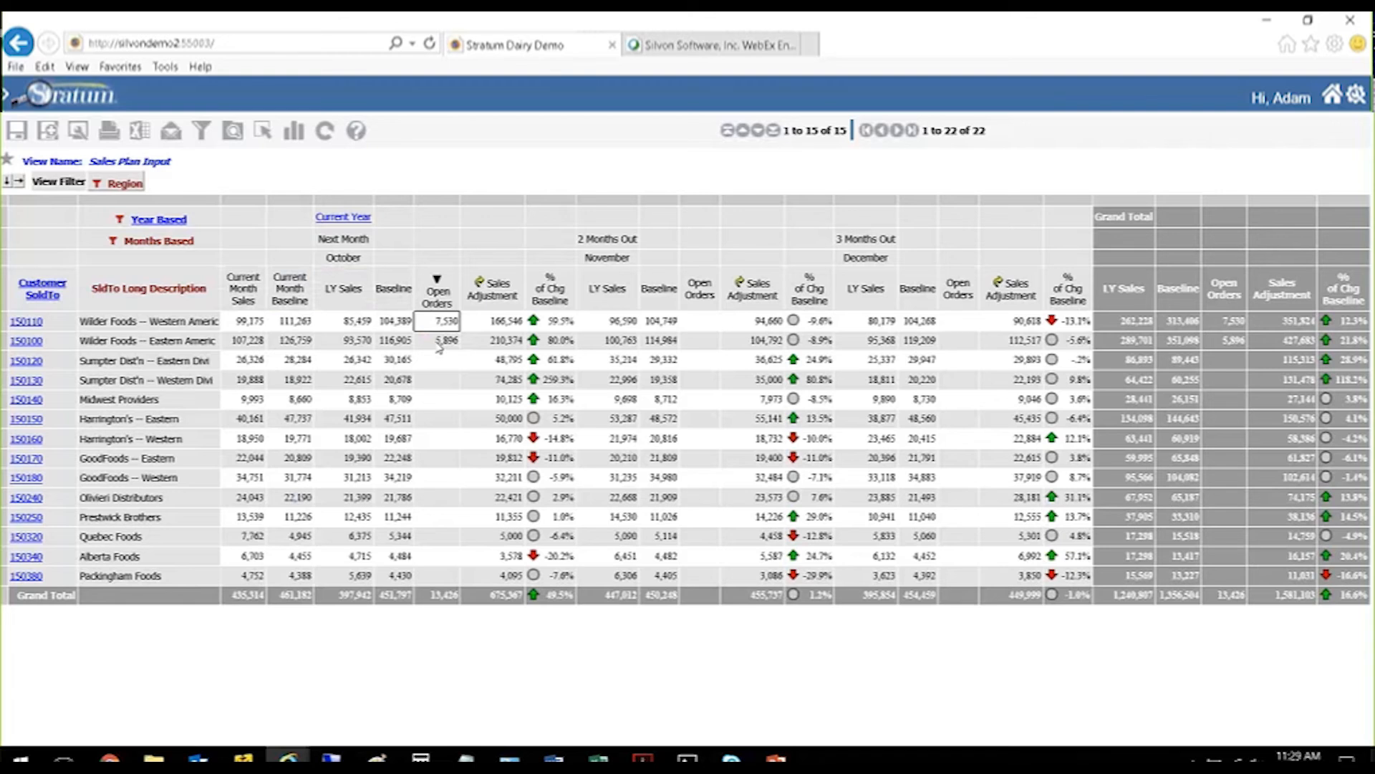
Step: Examine the October Sales Adjustment column, its planning marker and the entry for Wilder Foods Western
key(Tab)
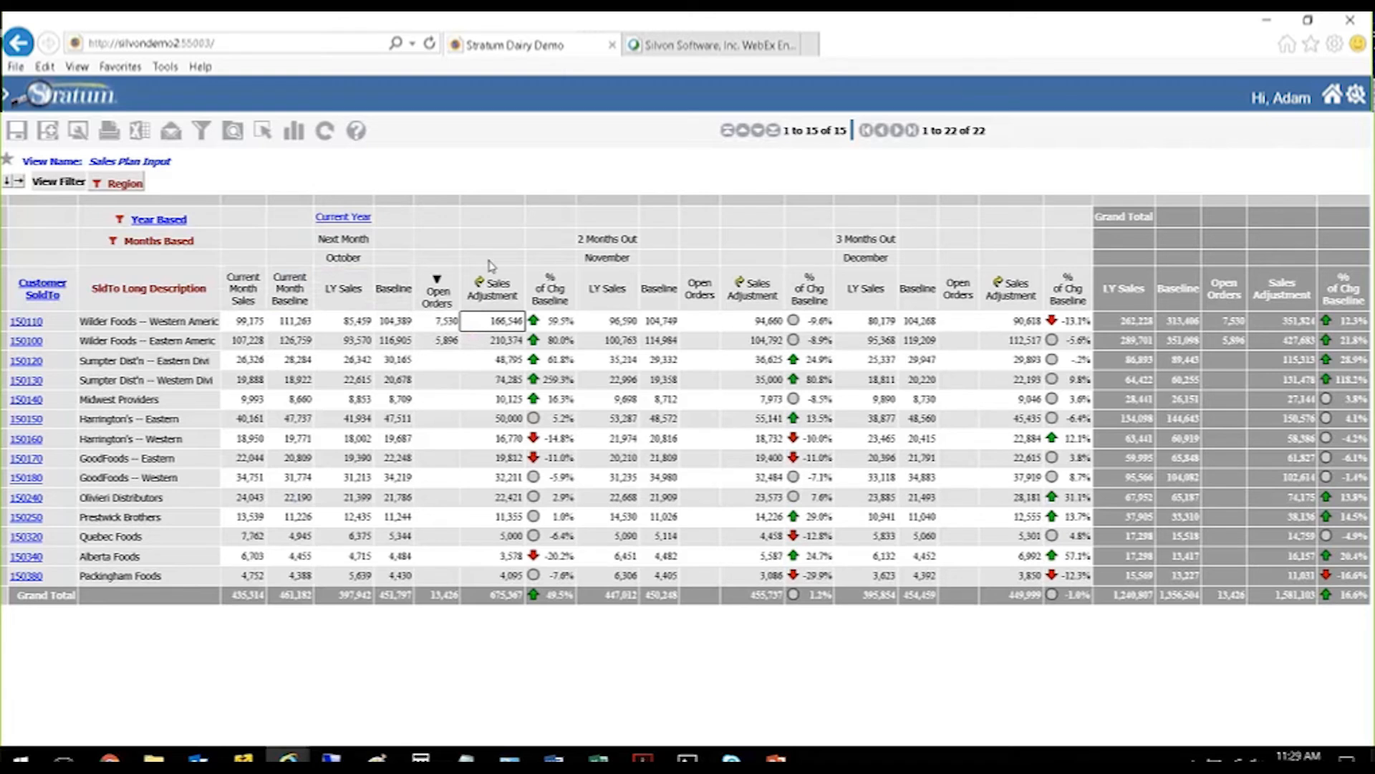
click(494, 209)
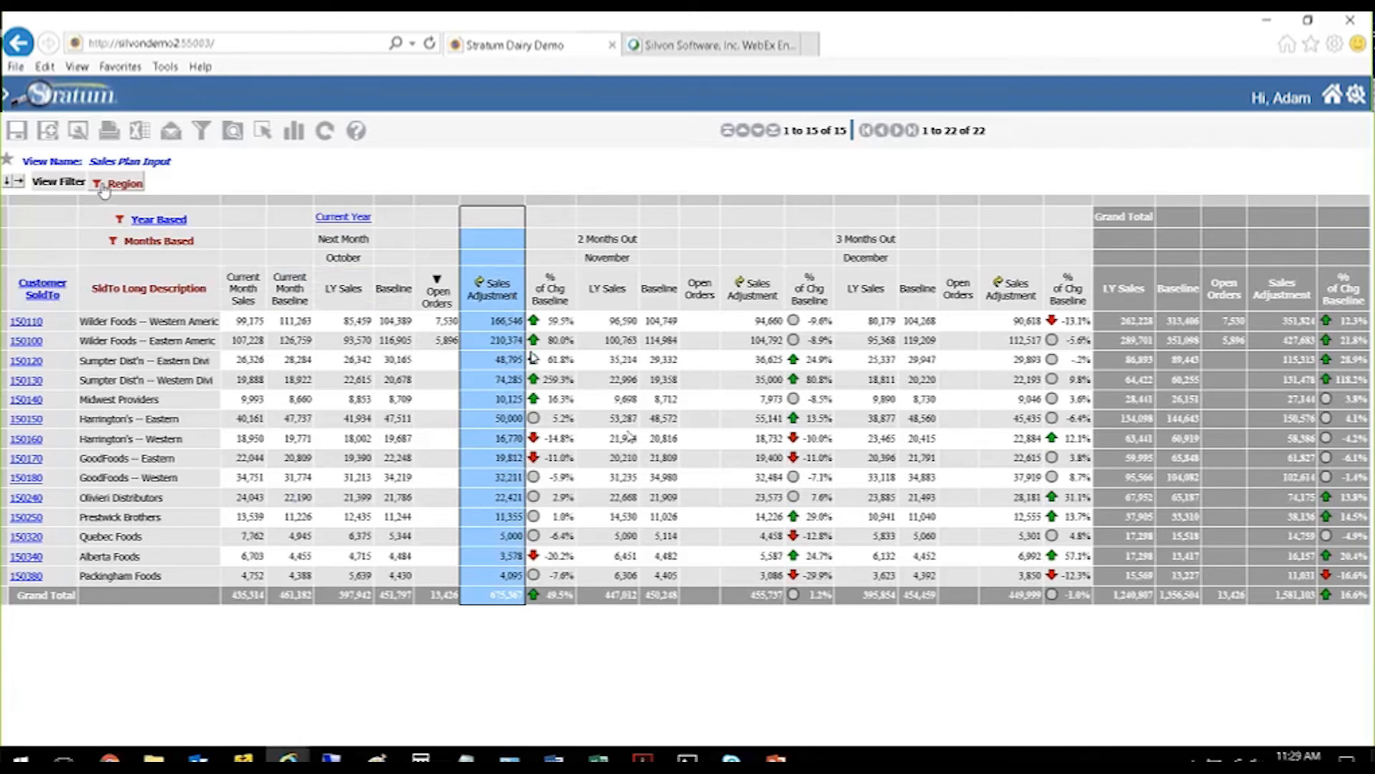
click(503, 322)
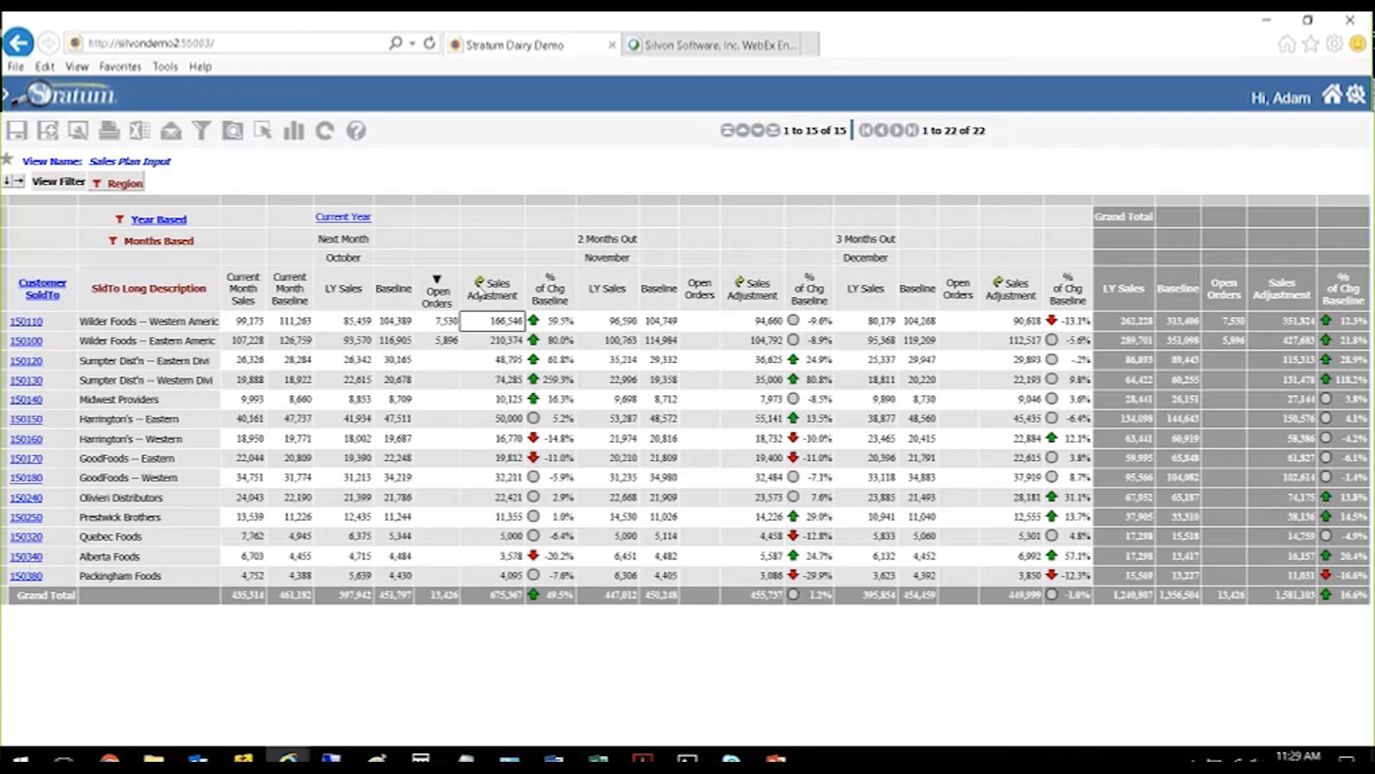
mouse_move(480, 283)
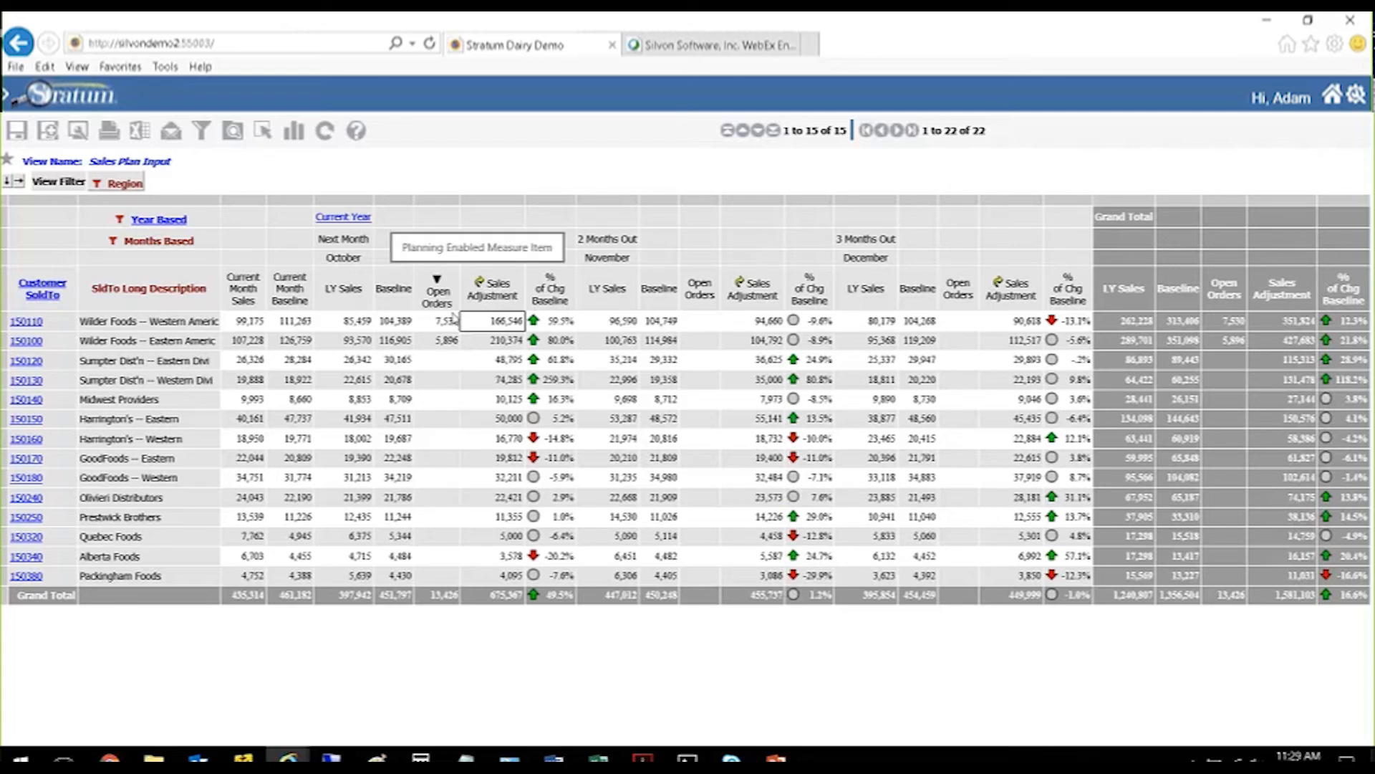
click(508, 210)
click(516, 321)
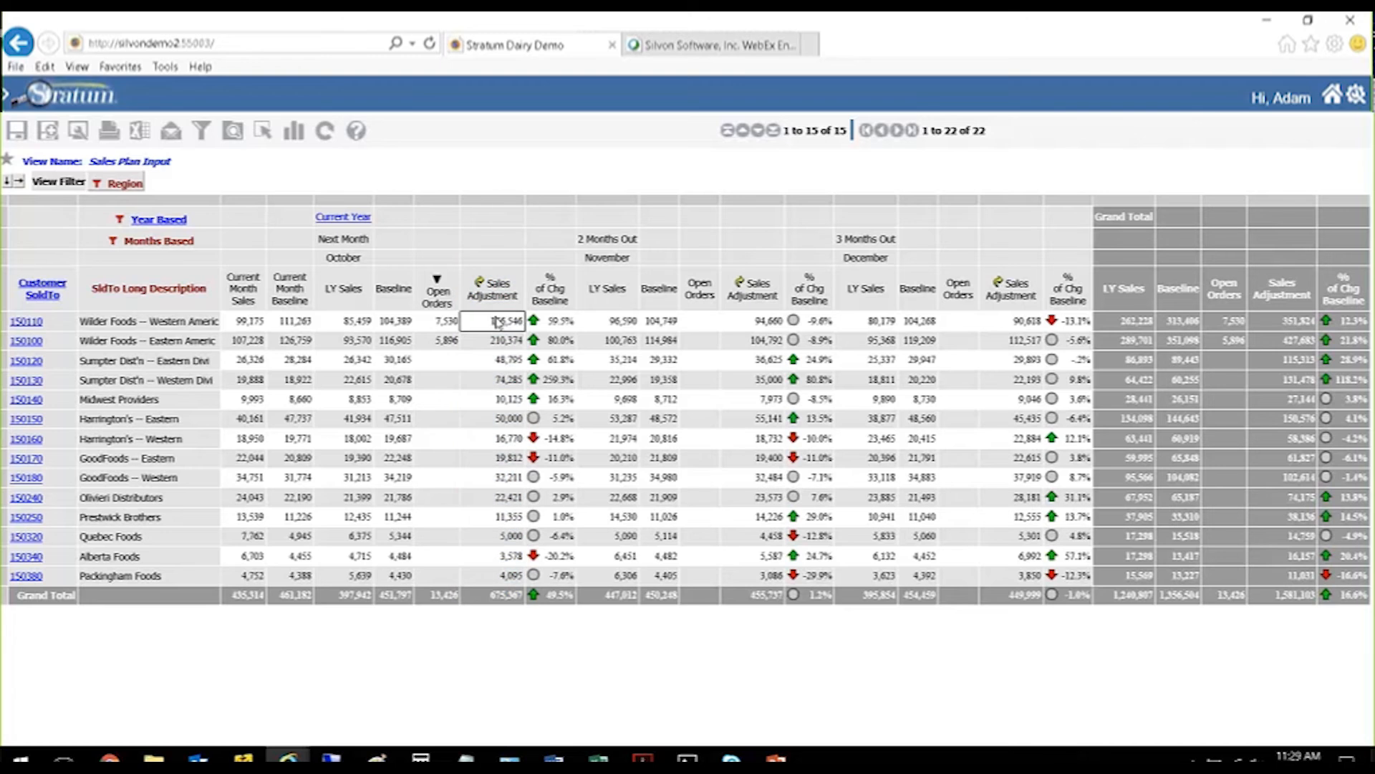
Step: Set the October Sales Adjustment for Wilder Foods Western to 120,000
double_click(466, 323)
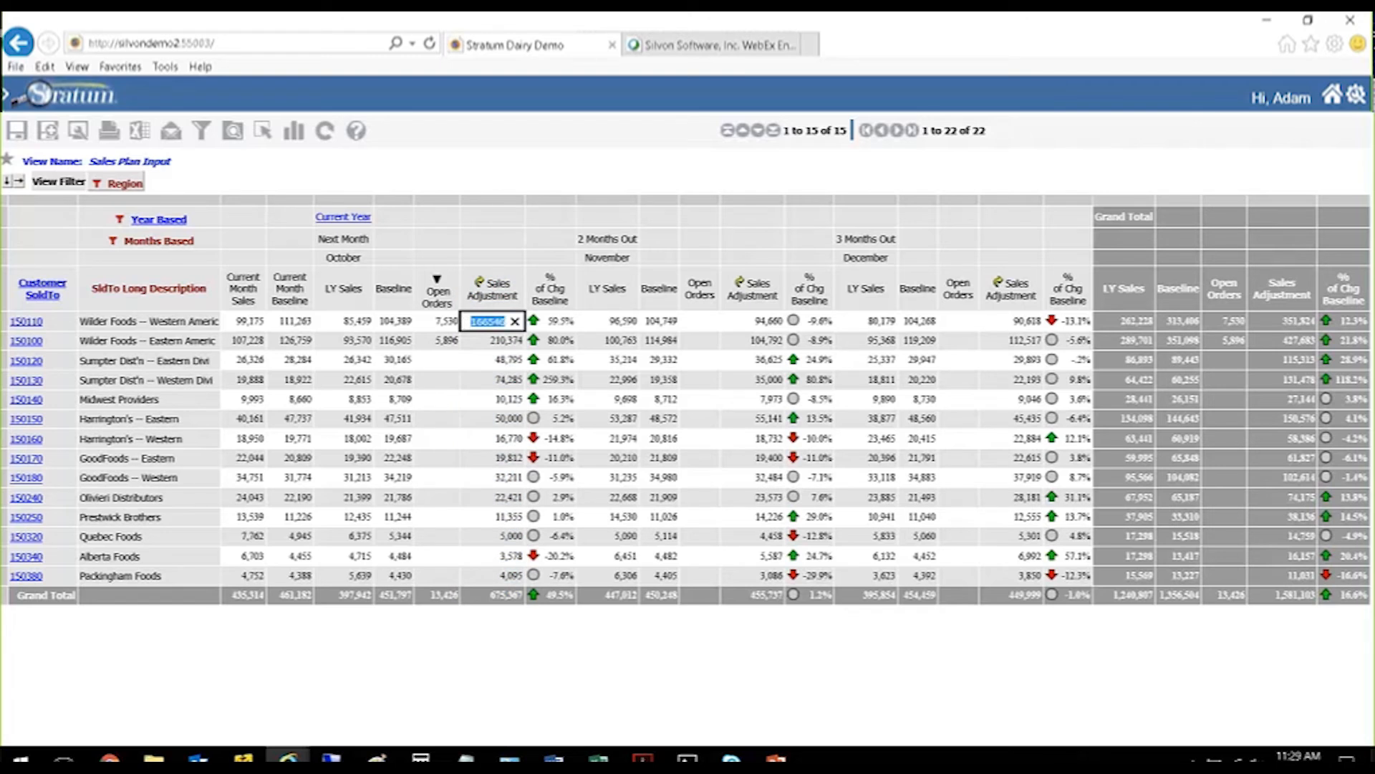
mouse_move(546, 481)
text(120)
key(Tab)
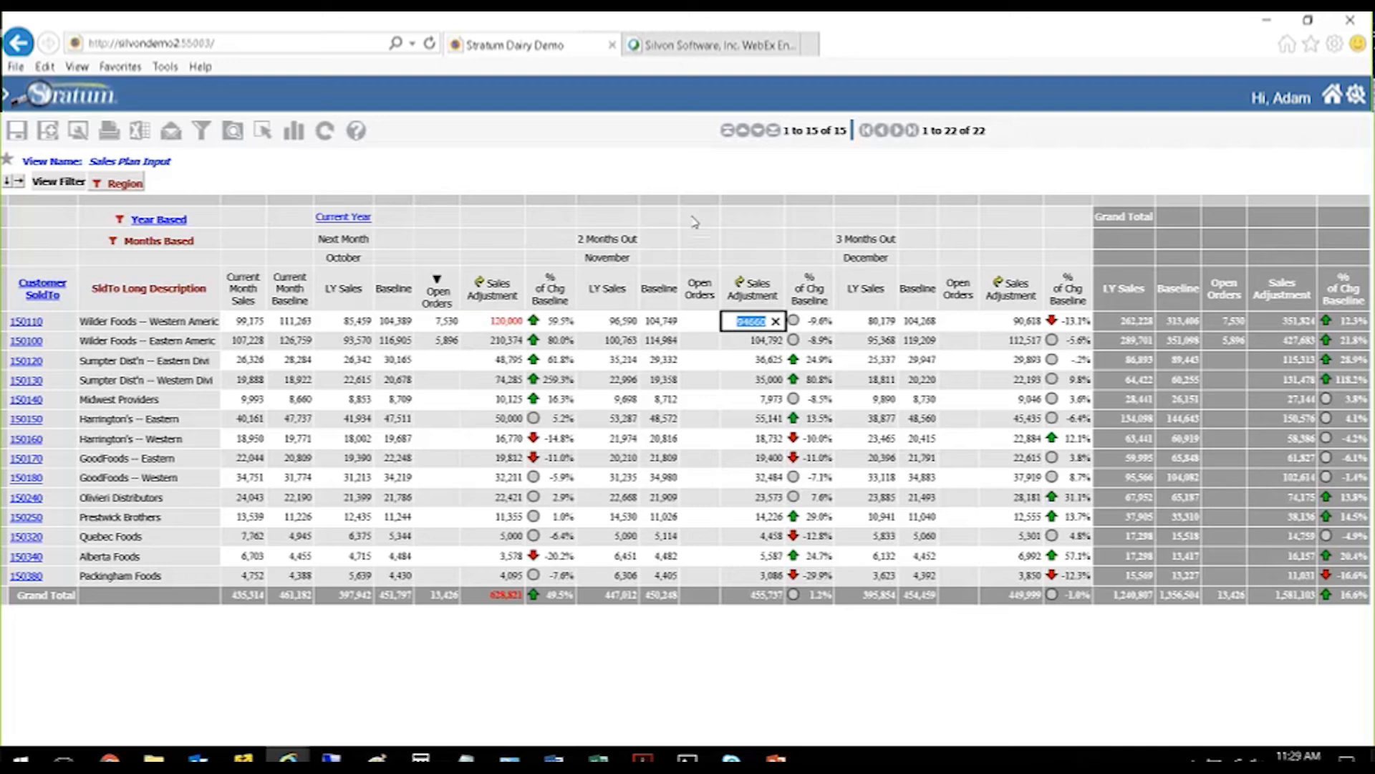
Step: Set the November Sales Adjustment for Wilder Foods Western to 96,000
click(775, 205)
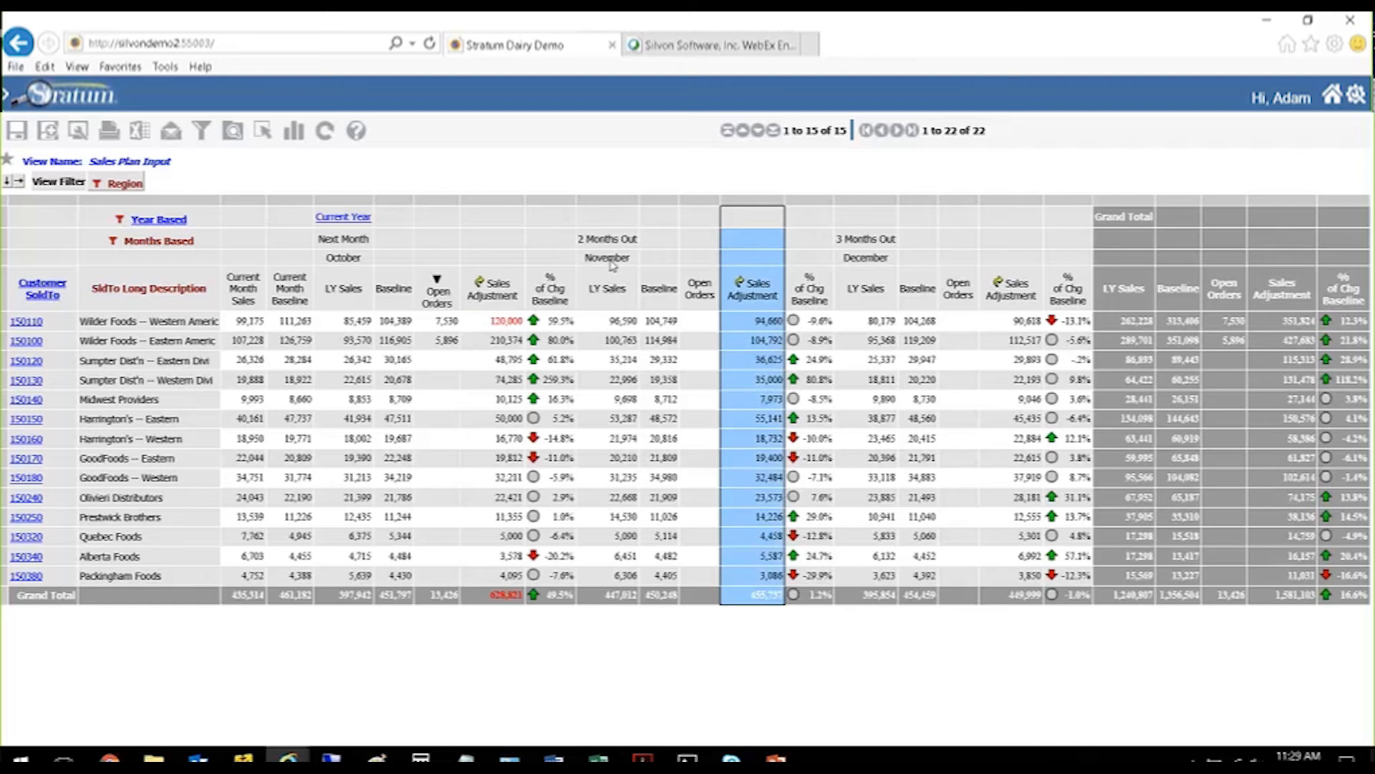
click(763, 323)
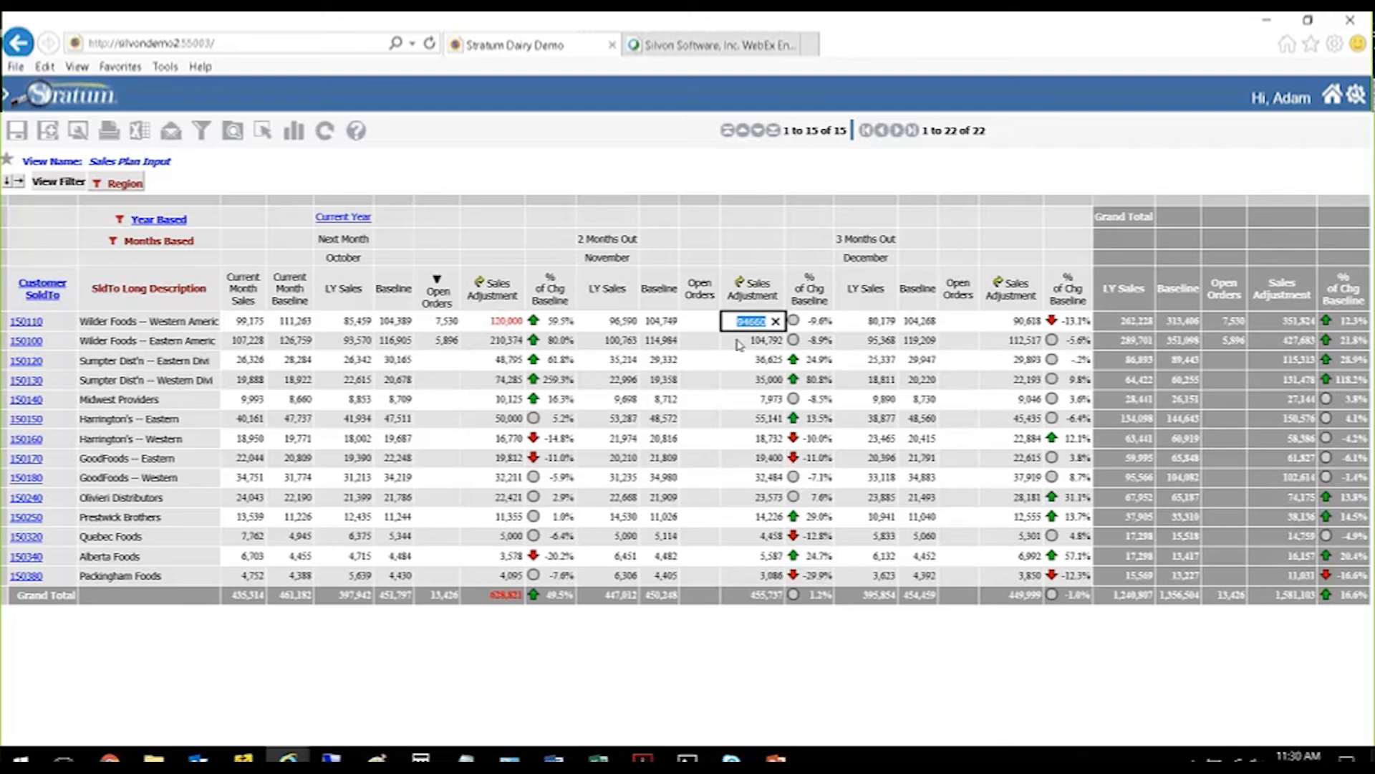
text(96000)
key(Tab)
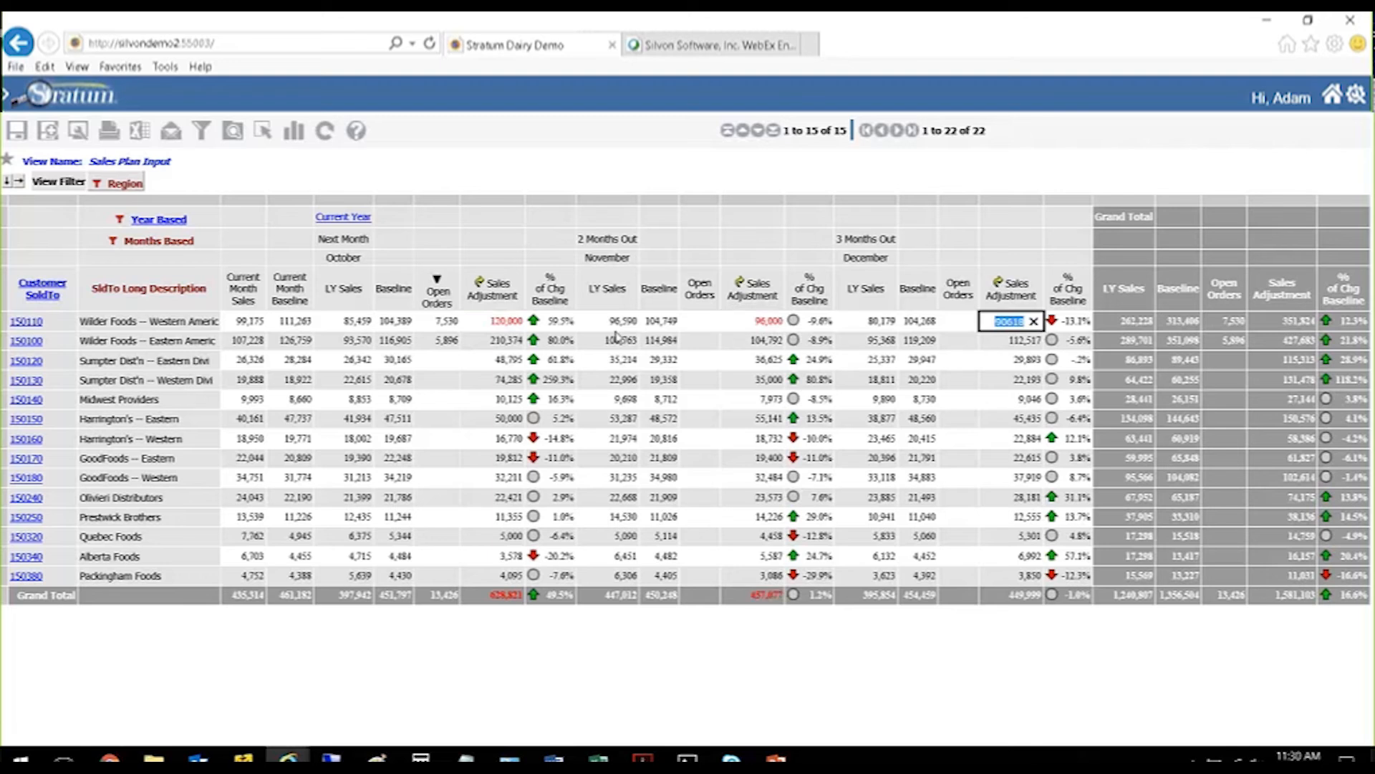
Step: Set the November Sales Adjustment for Wilder Foods Western to 100,000
click(755, 324)
click(756, 323)
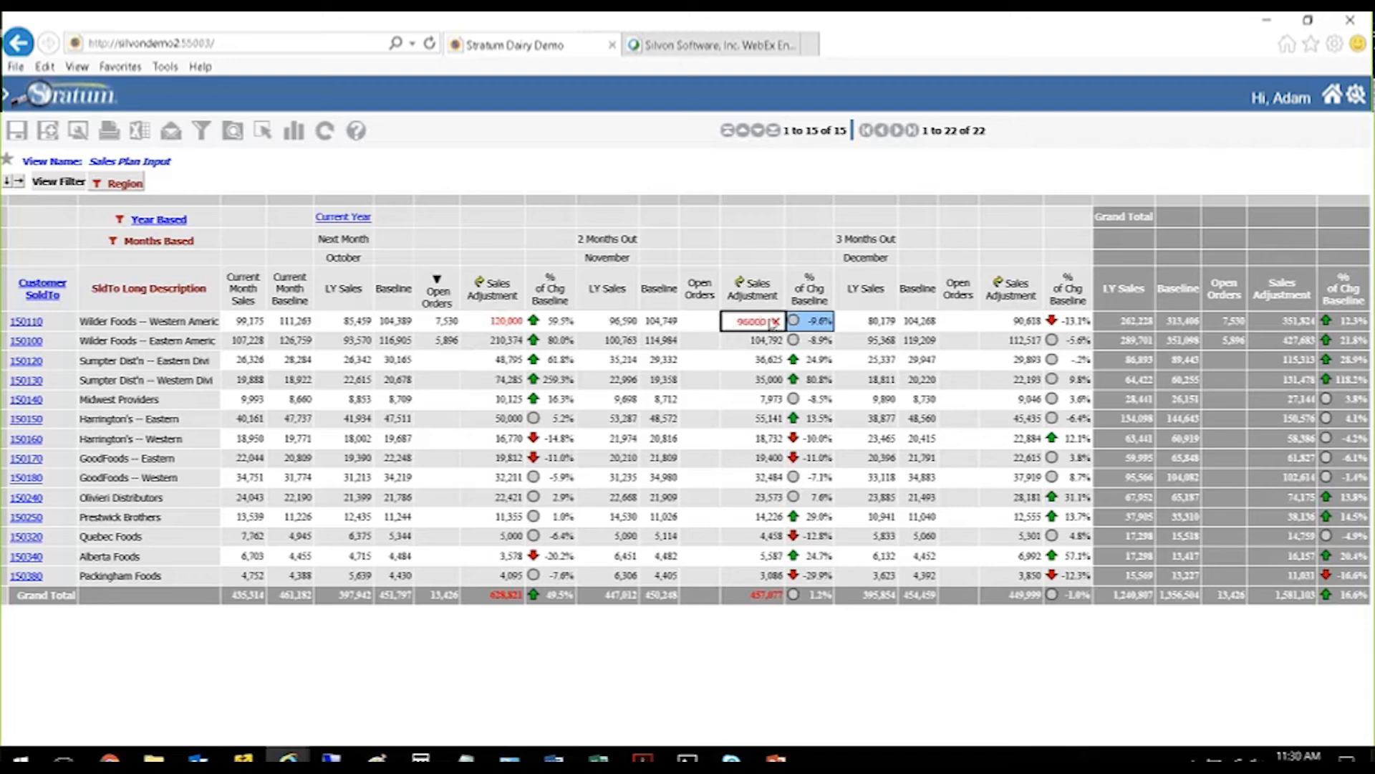
drag(768, 322, 732, 322)
text(100)
text(0000)
key(Tab)
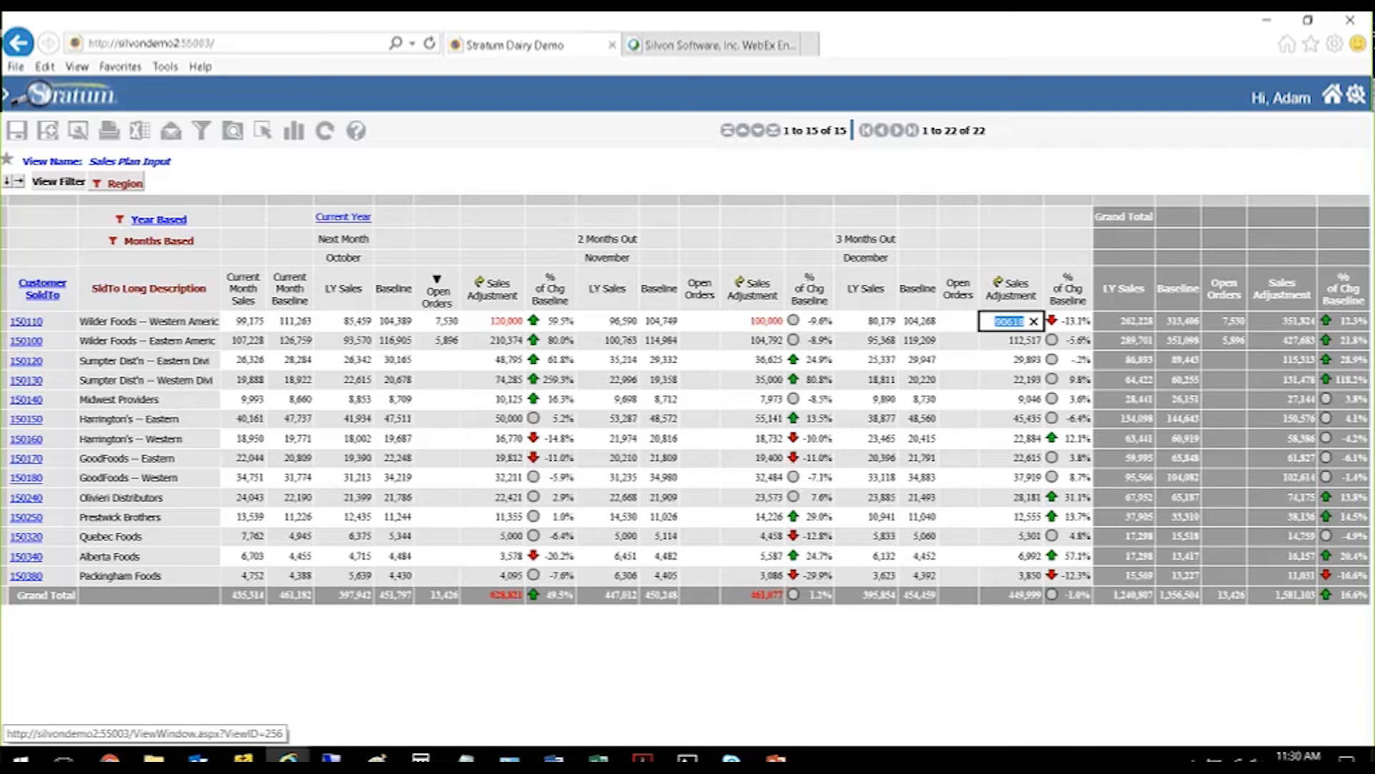
Step: Update the plan with the October and November adjustments and confirm the processing
click(326, 134)
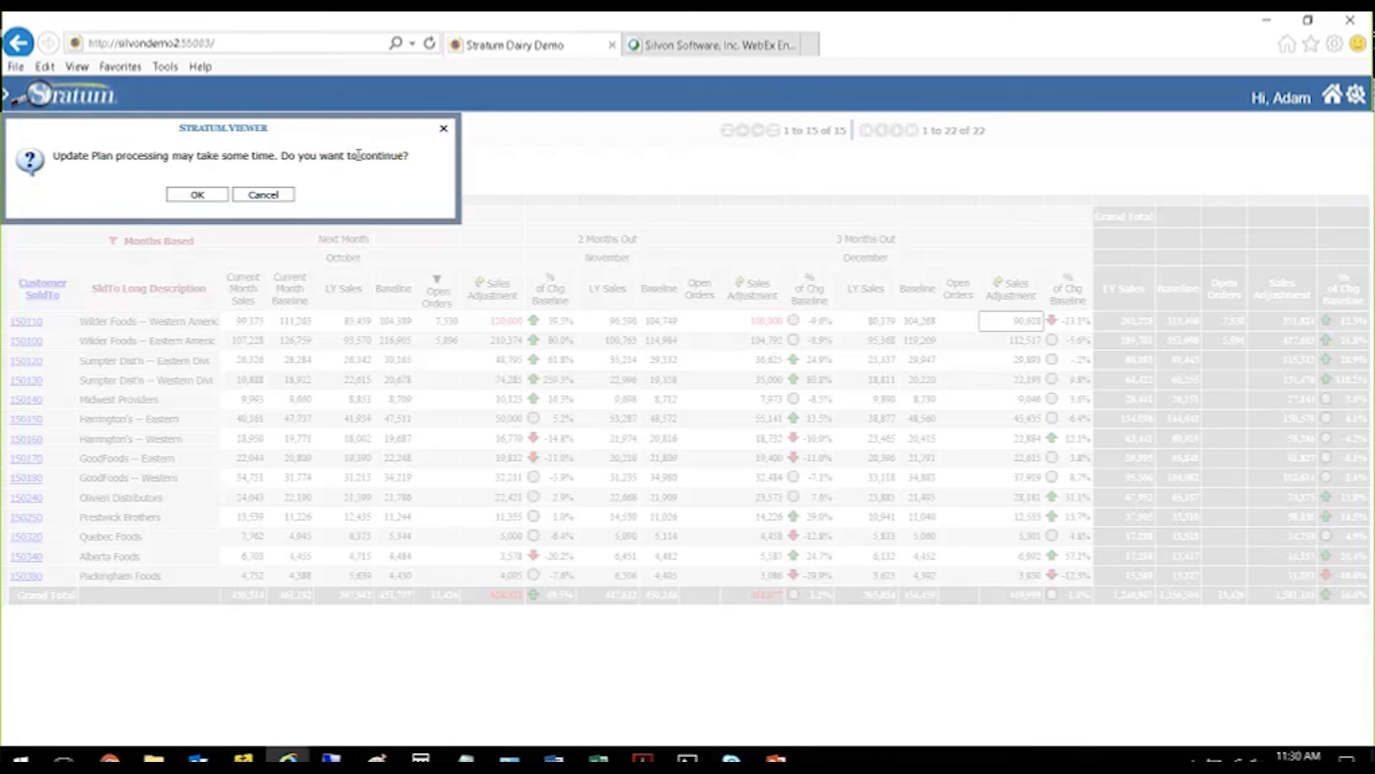
drag(197, 155, 276, 172)
click(276, 172)
key(Return)
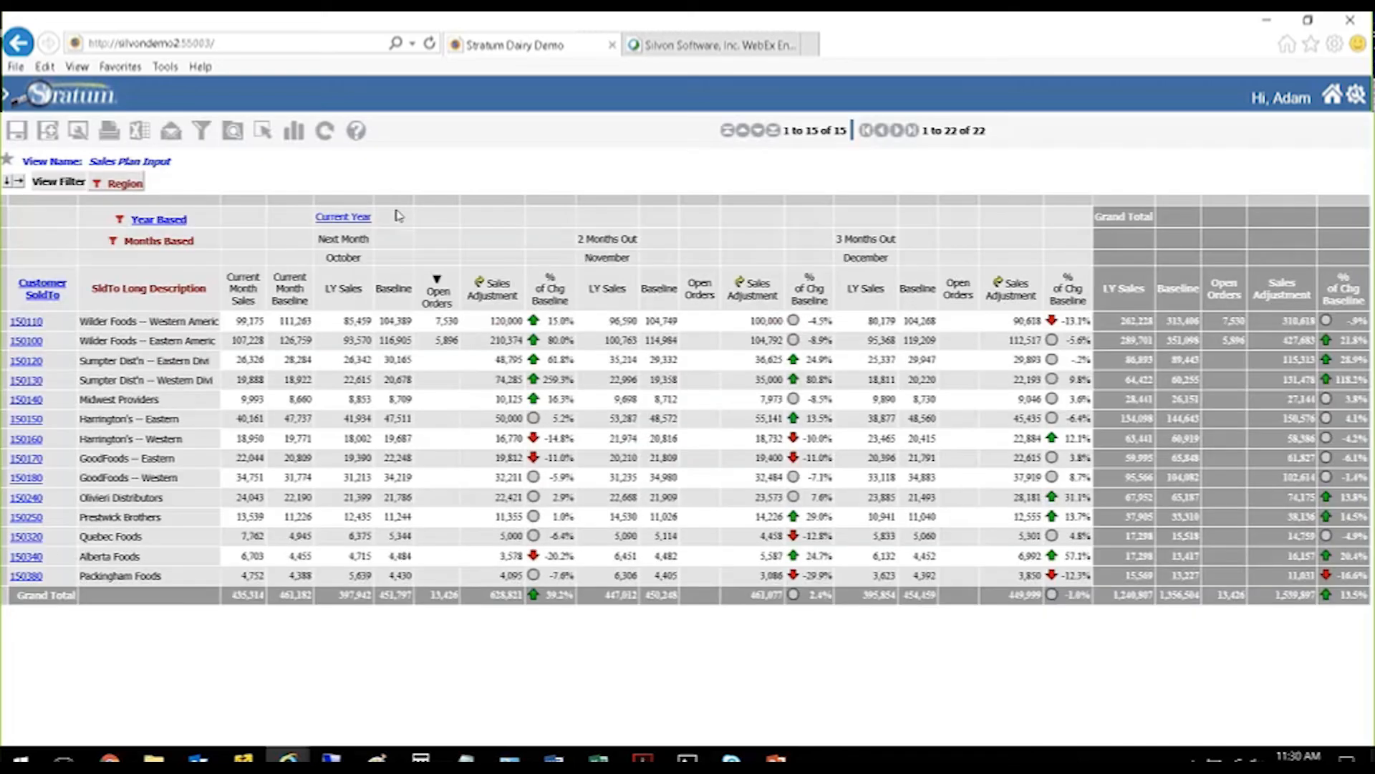
Step: Review the October and November adjustments for Wilder Foods Western and drill down into that customer's products
click(497, 322)
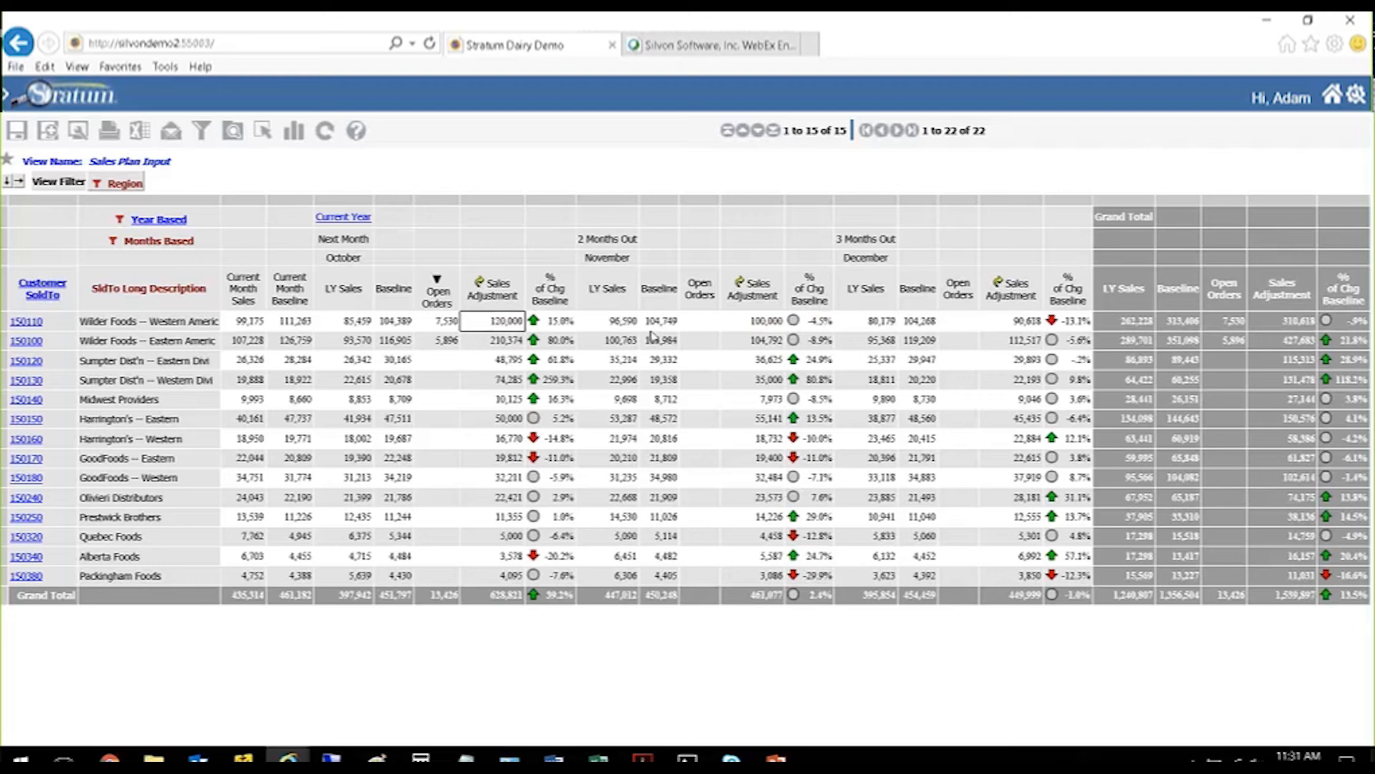
click(741, 323)
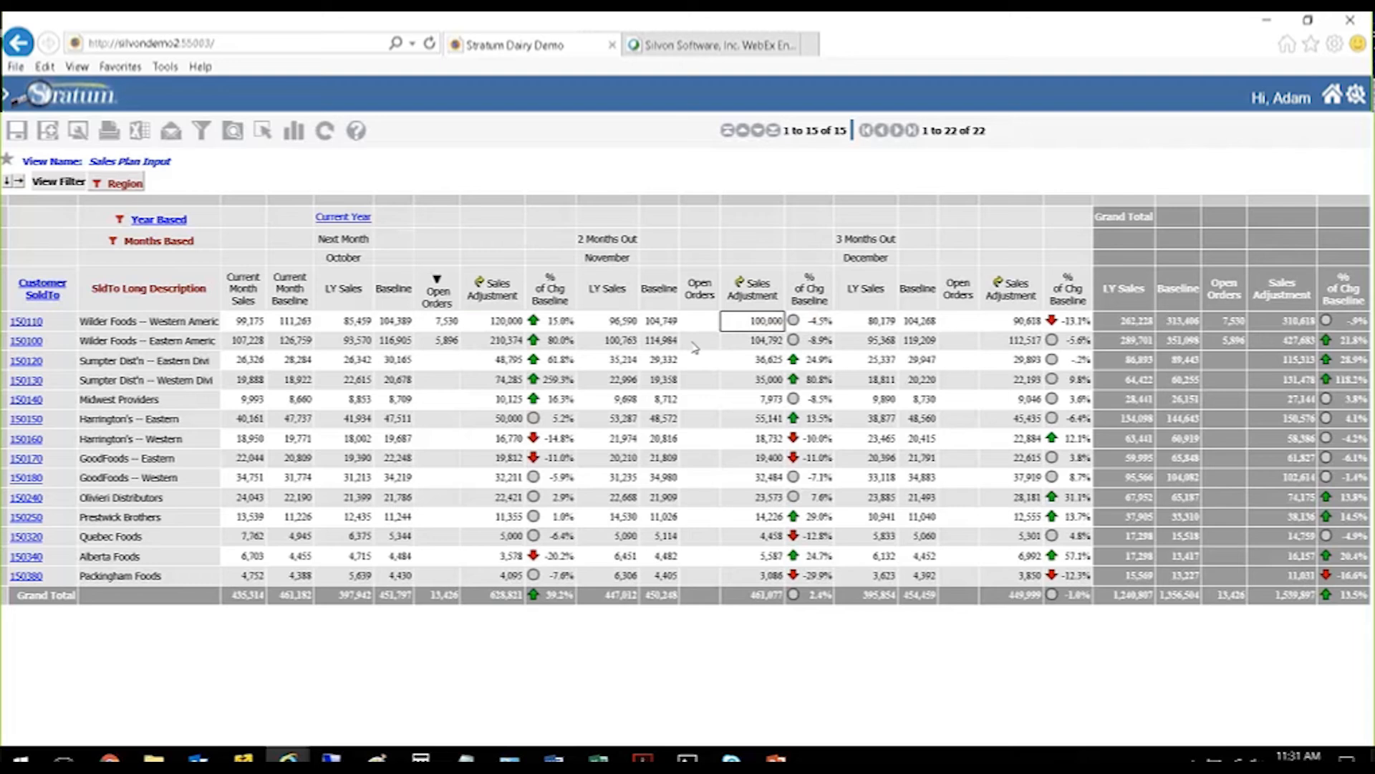
click(489, 326)
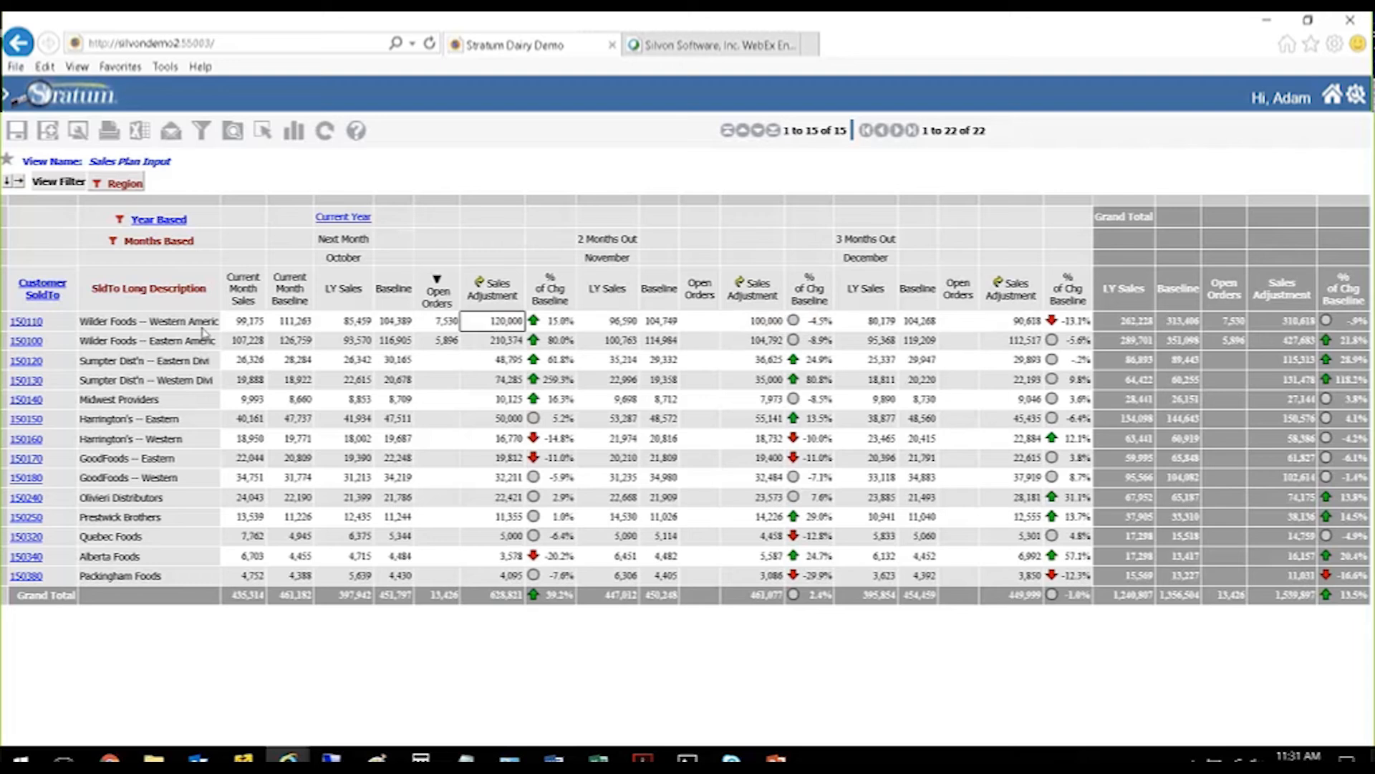
click(178, 322)
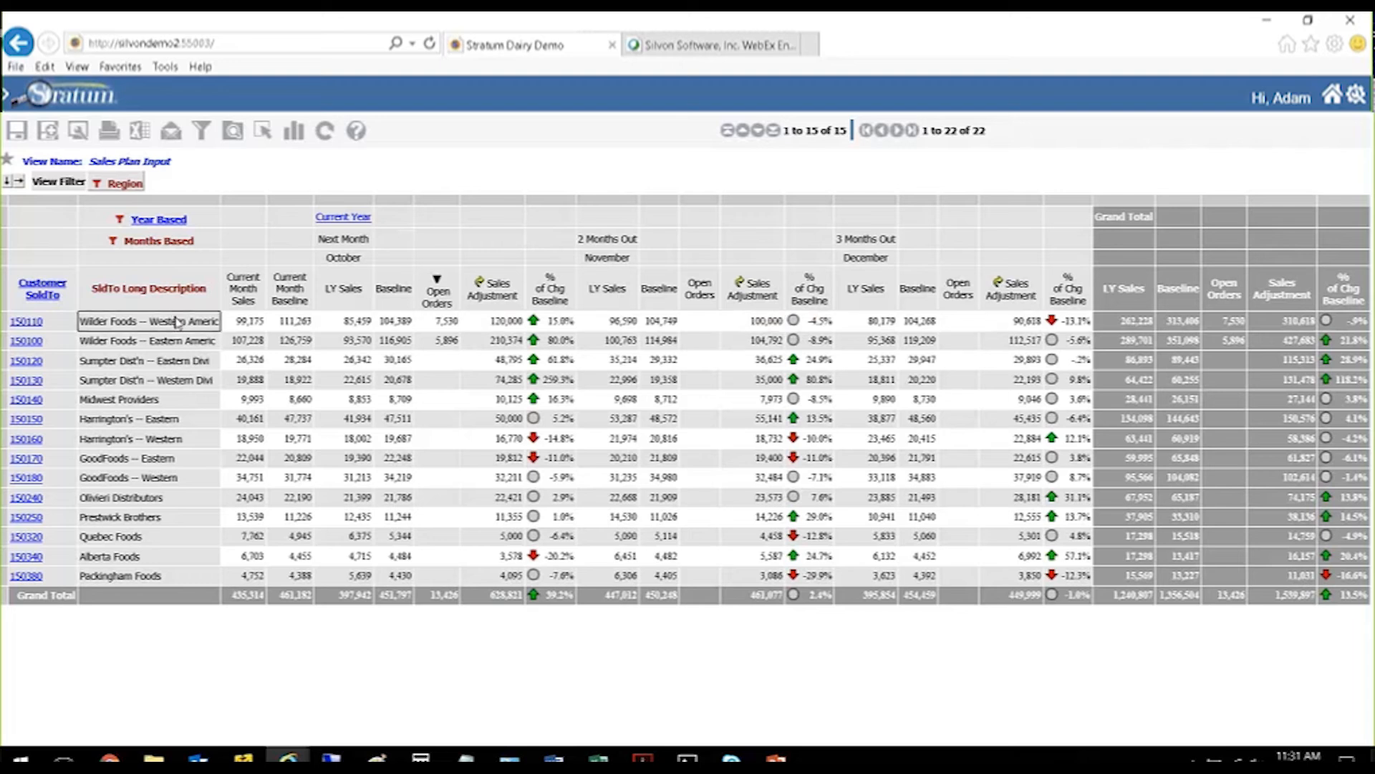
click(8, 321)
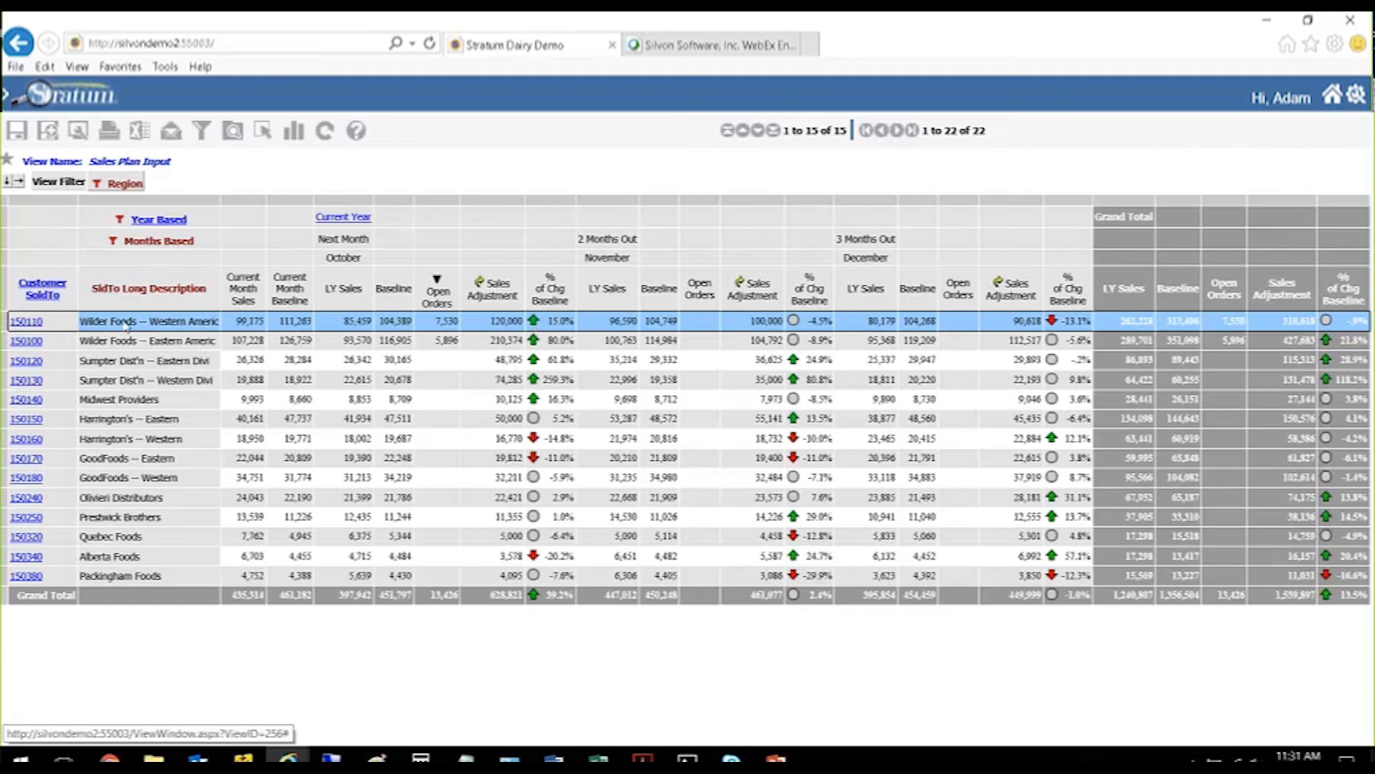
click(32, 322)
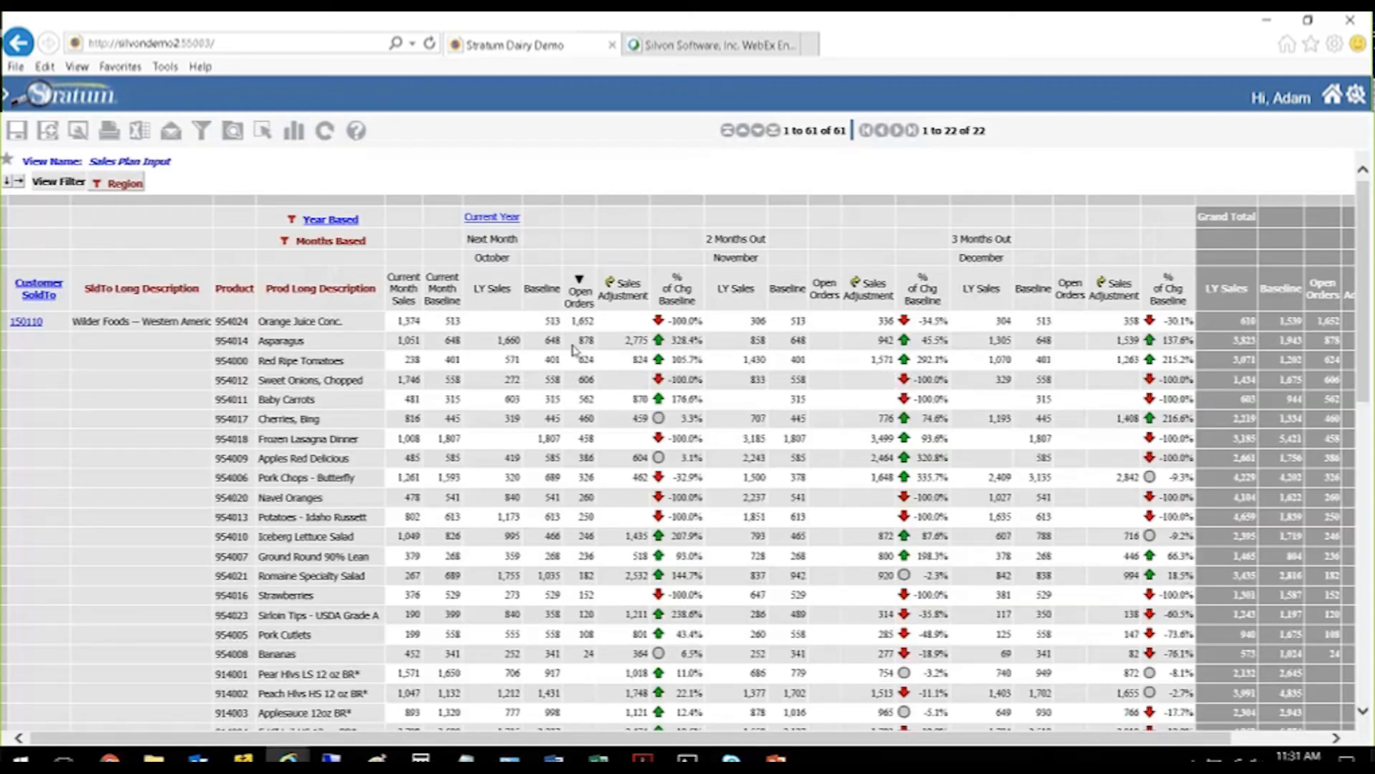
Step: Examine the October Sales Adjustment grand total and how it is spread across the customer's individual products
scroll(715, 345, down, 12)
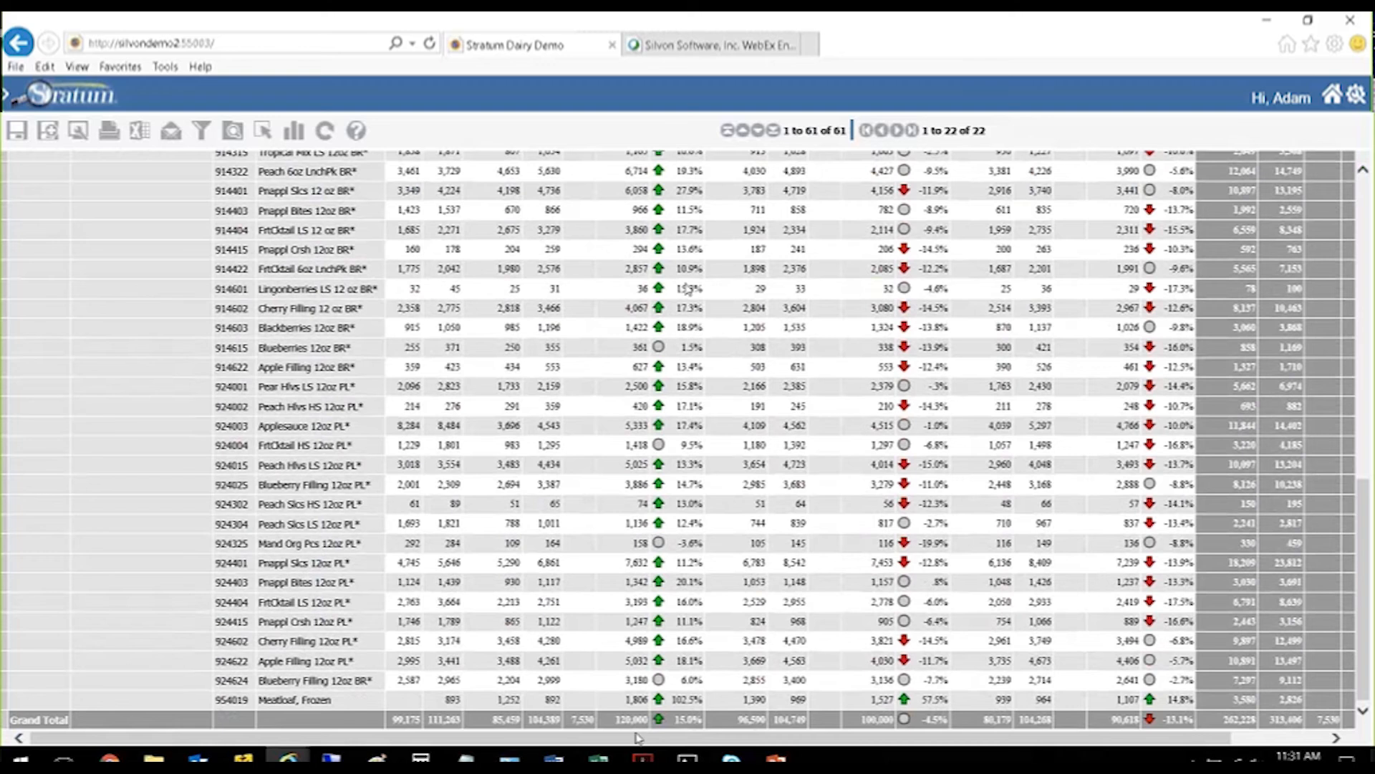
click(632, 721)
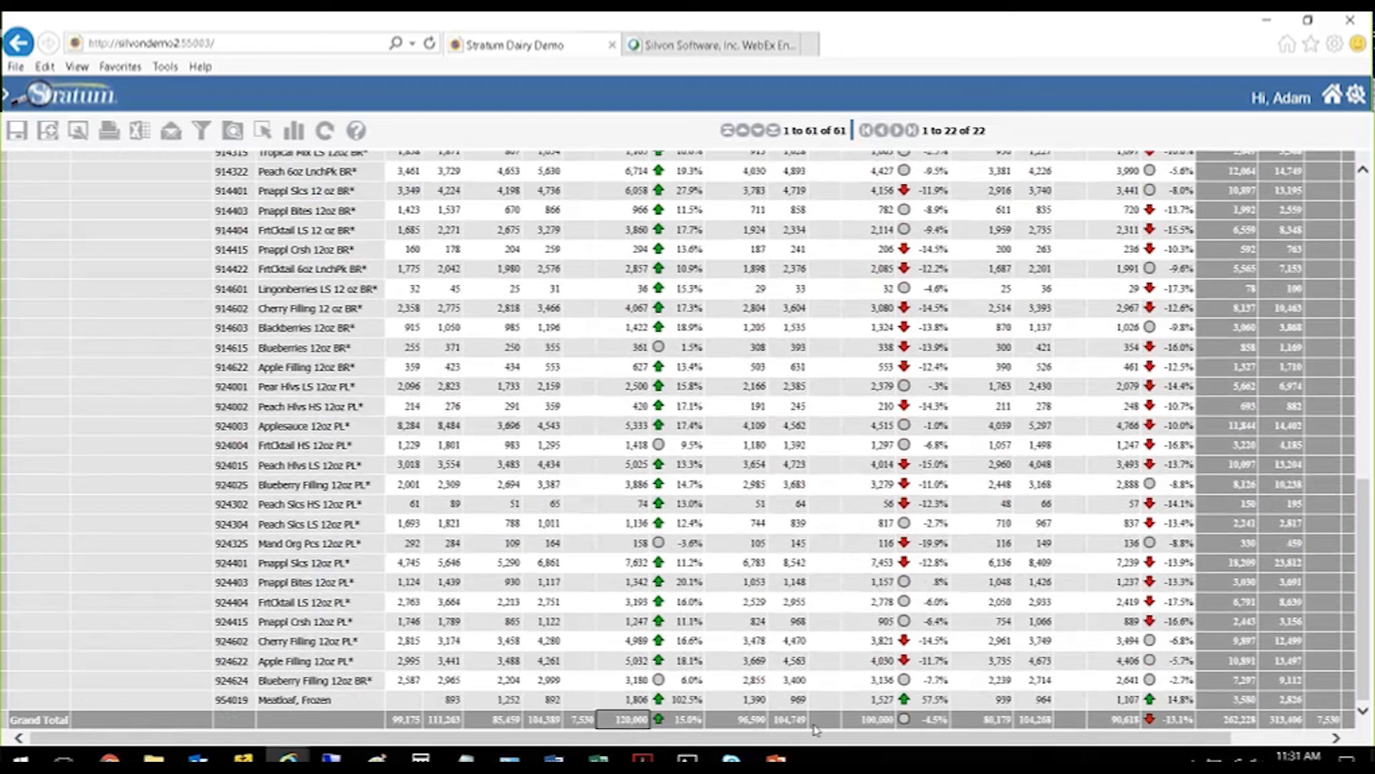
scroll(689, 551, up, 12)
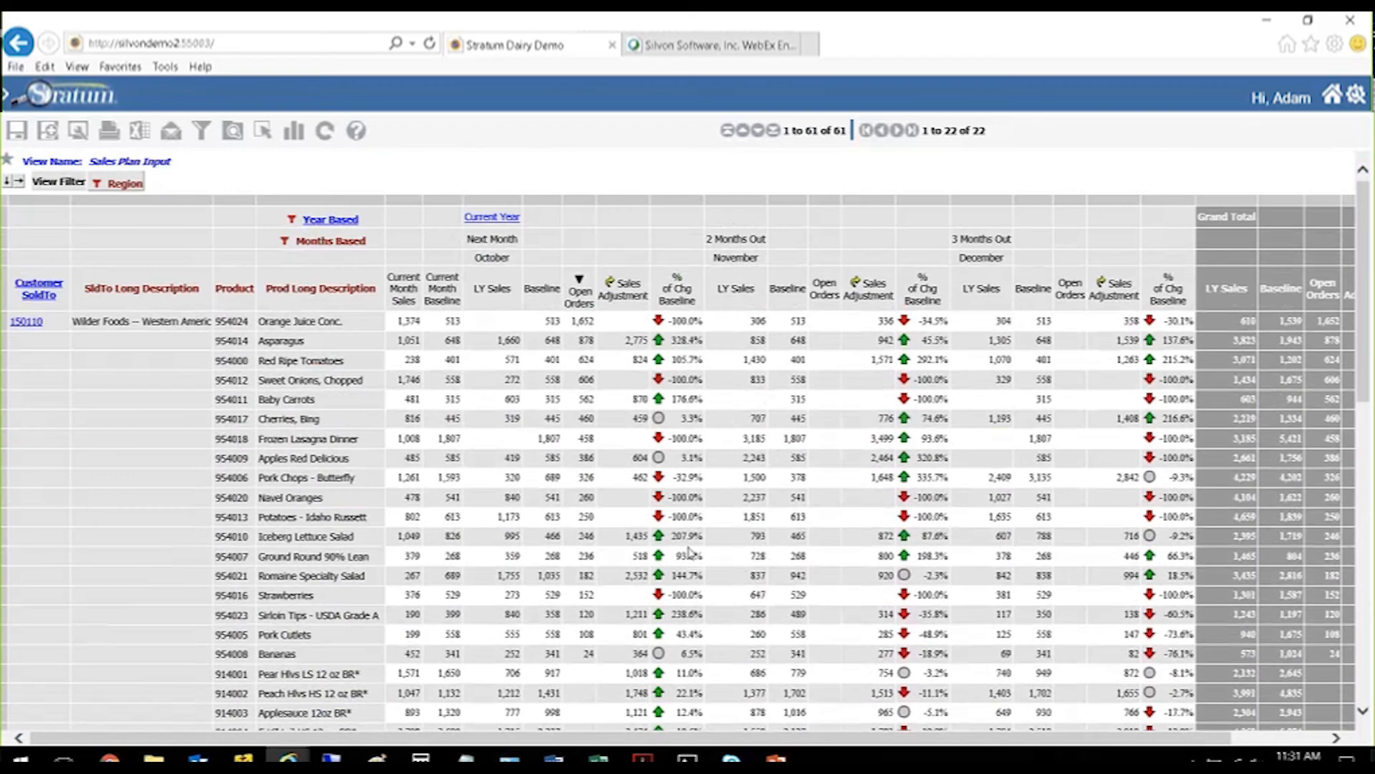
click(631, 360)
click(630, 418)
scroll(623, 401, down, 6)
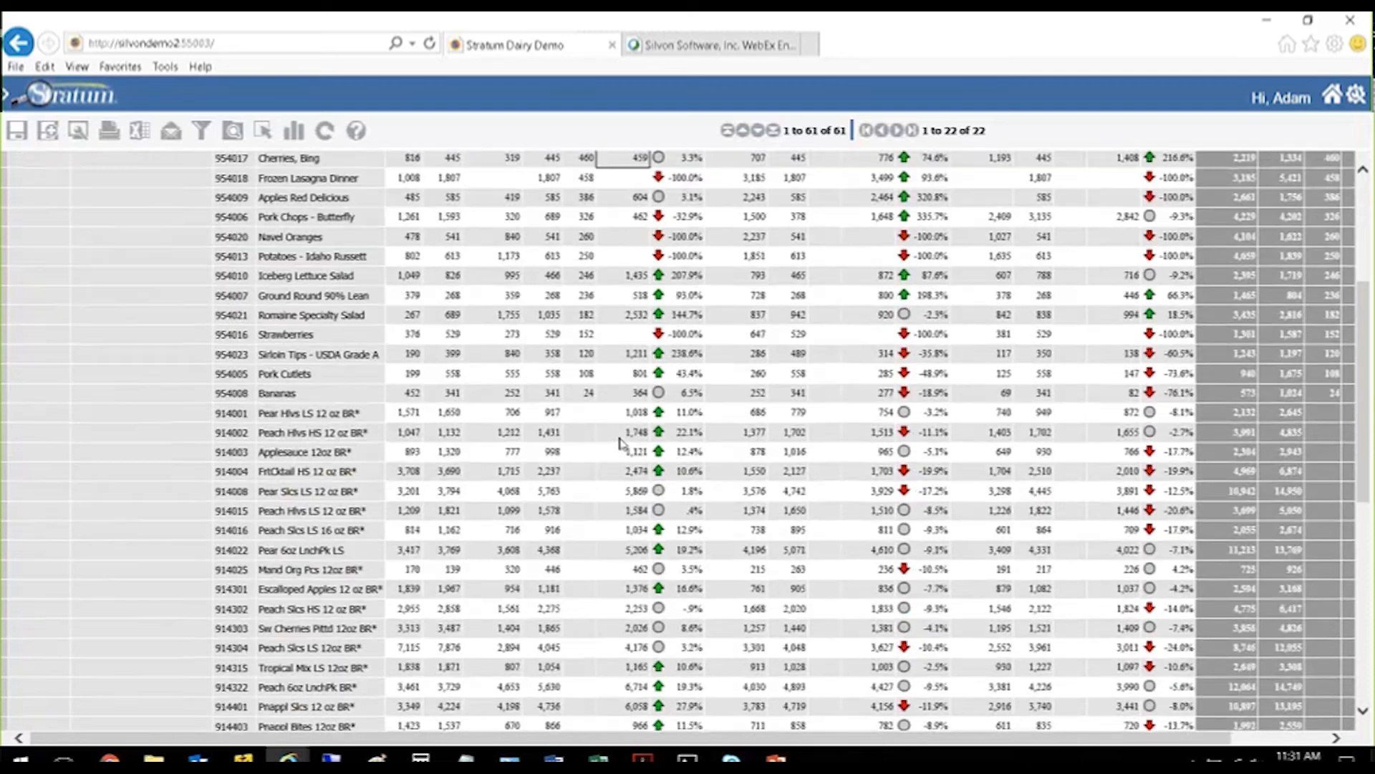
click(615, 377)
click(618, 337)
click(621, 316)
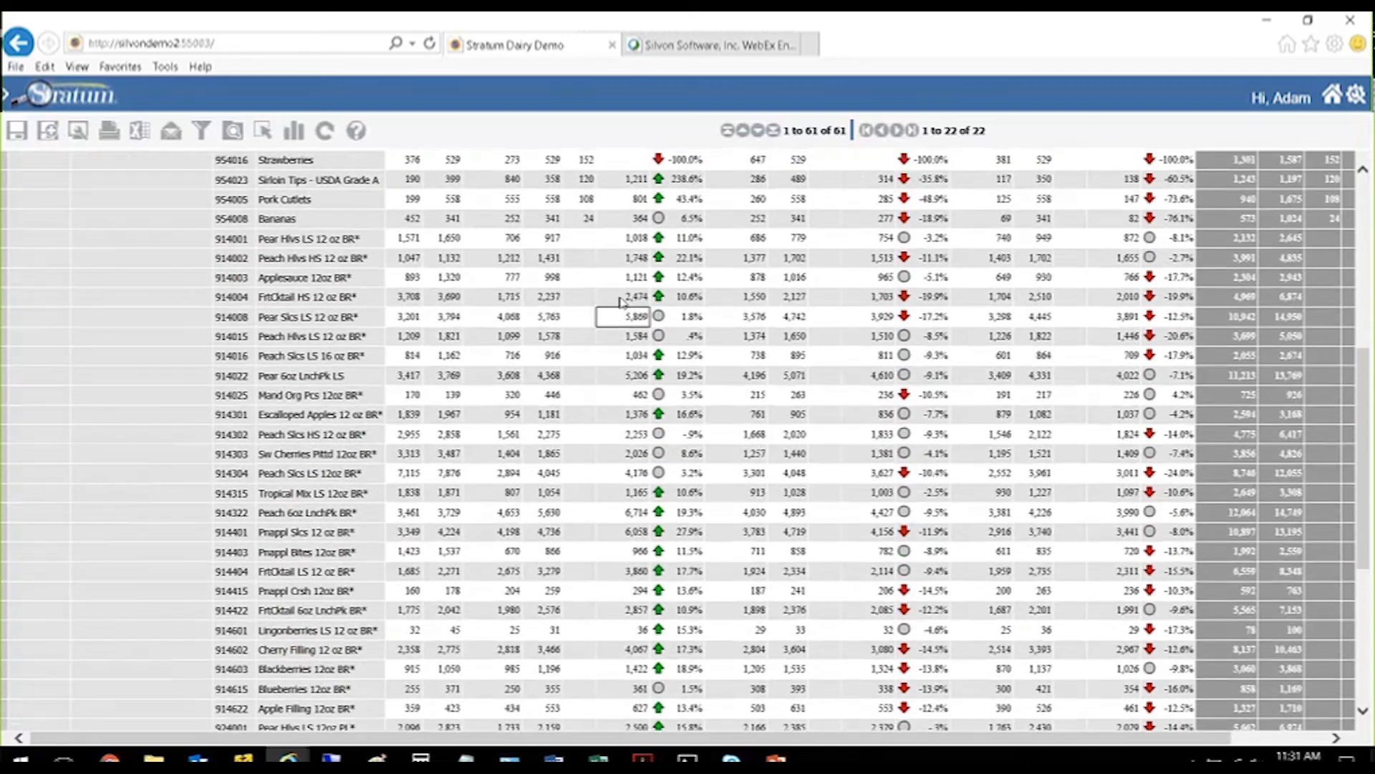
click(623, 296)
scroll(638, 293, up, 6)
scroll(631, 322, down, 12)
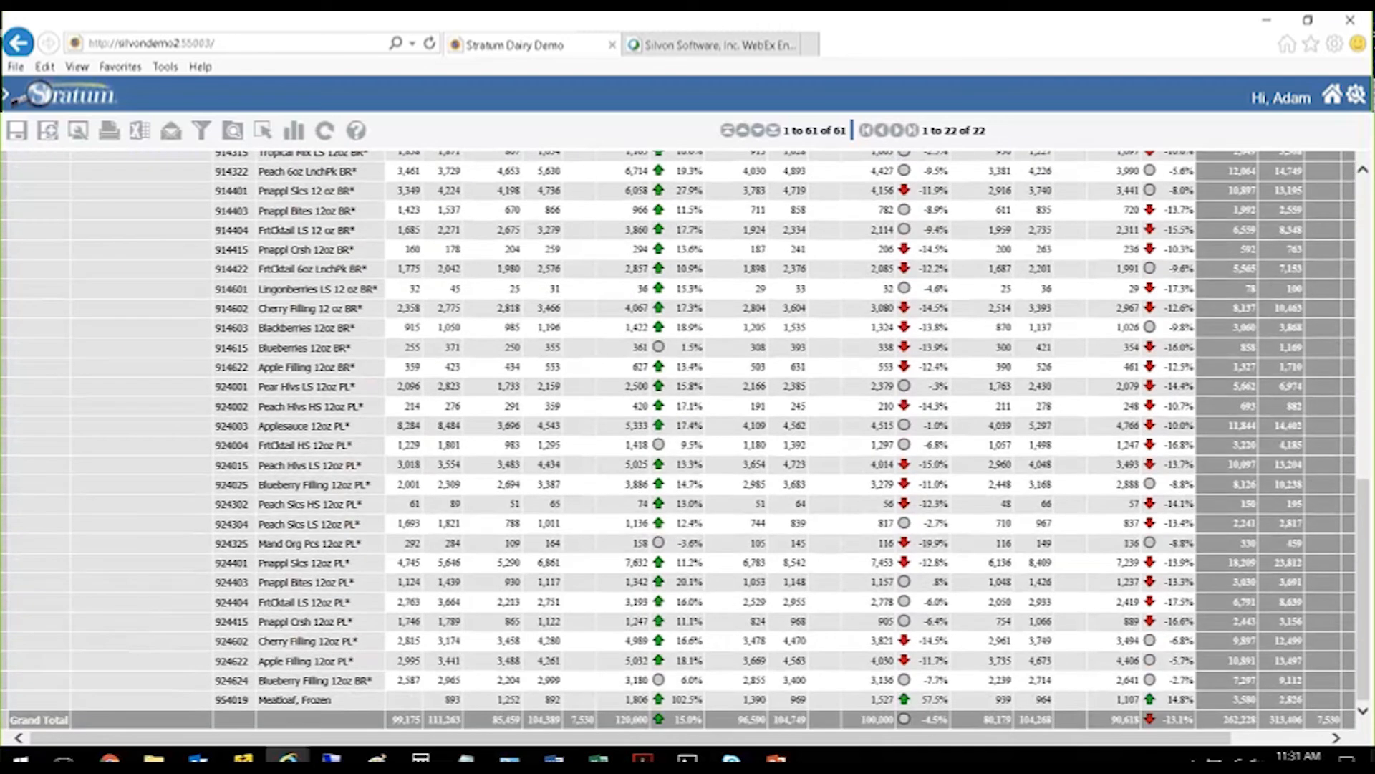
click(625, 719)
scroll(632, 727, up, 15)
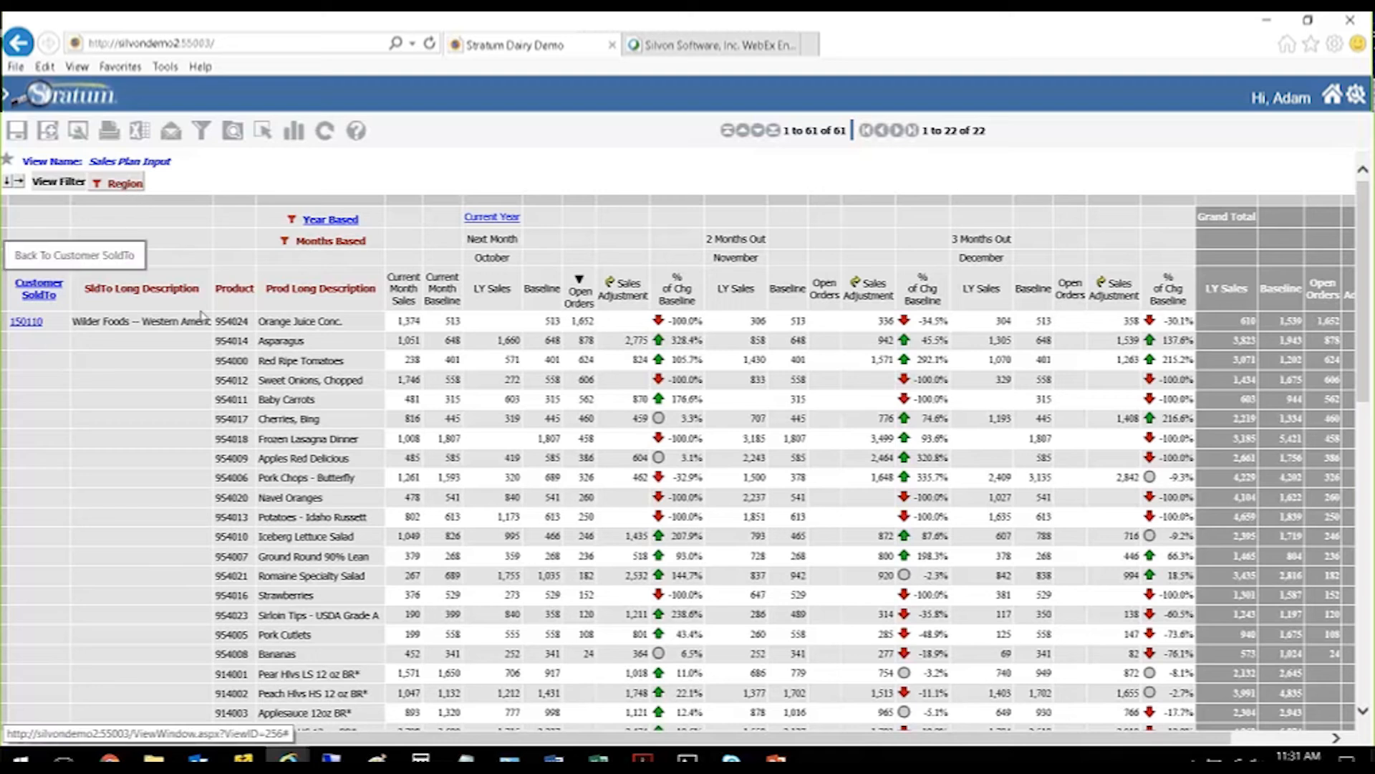
Step: Compare October Open Orders with the product adjustments, then Orange Juice Conc.'s LY Sales, current month sales and baselines
click(239, 294)
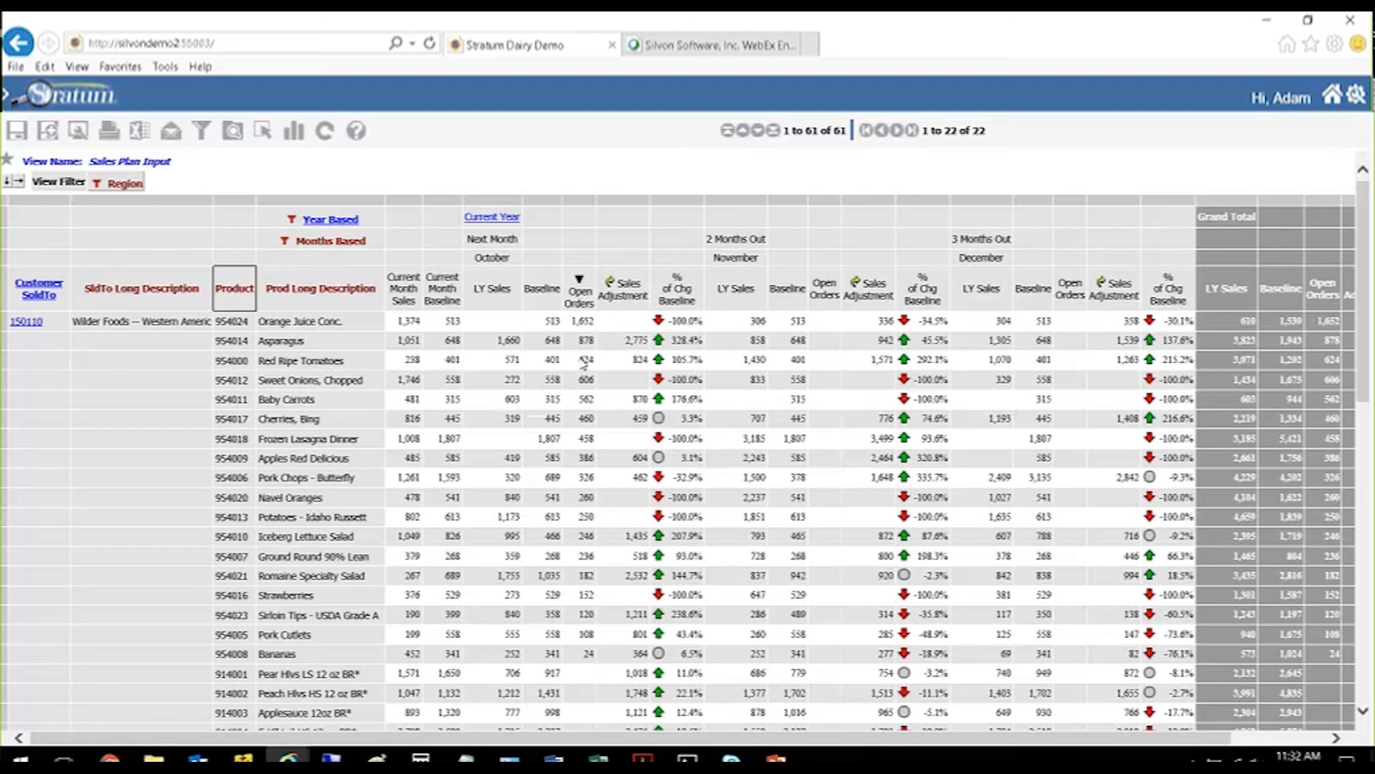
scroll(652, 349, down, 5)
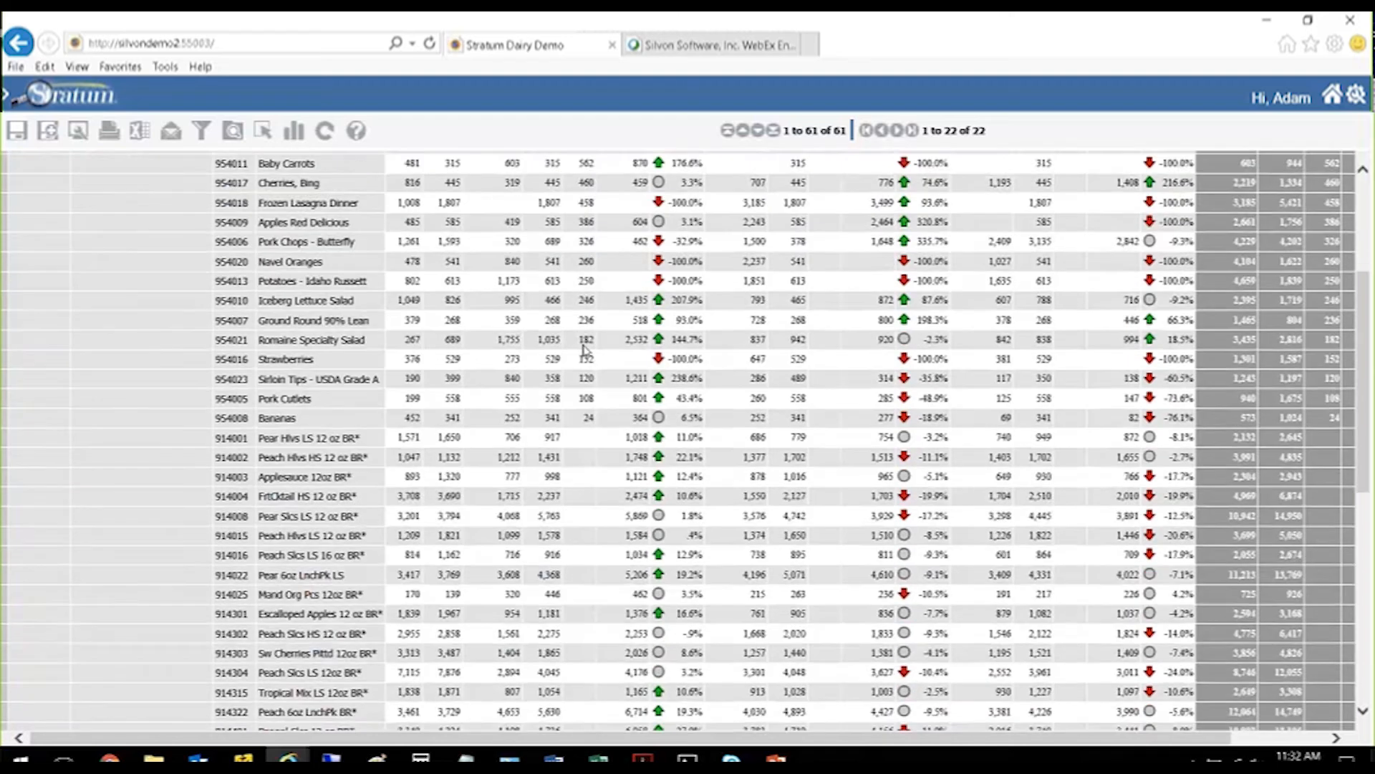
scroll(616, 307, up, 4)
click(616, 303)
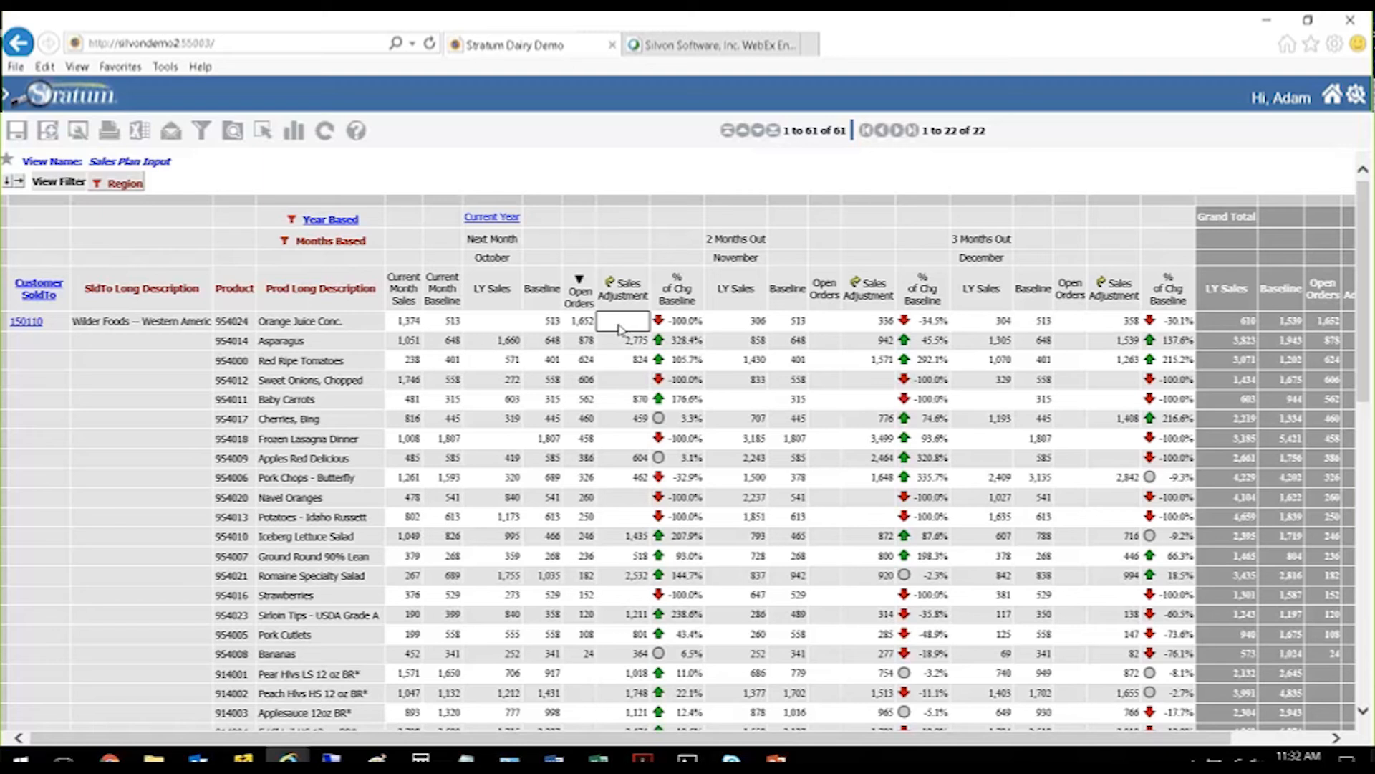
click(512, 329)
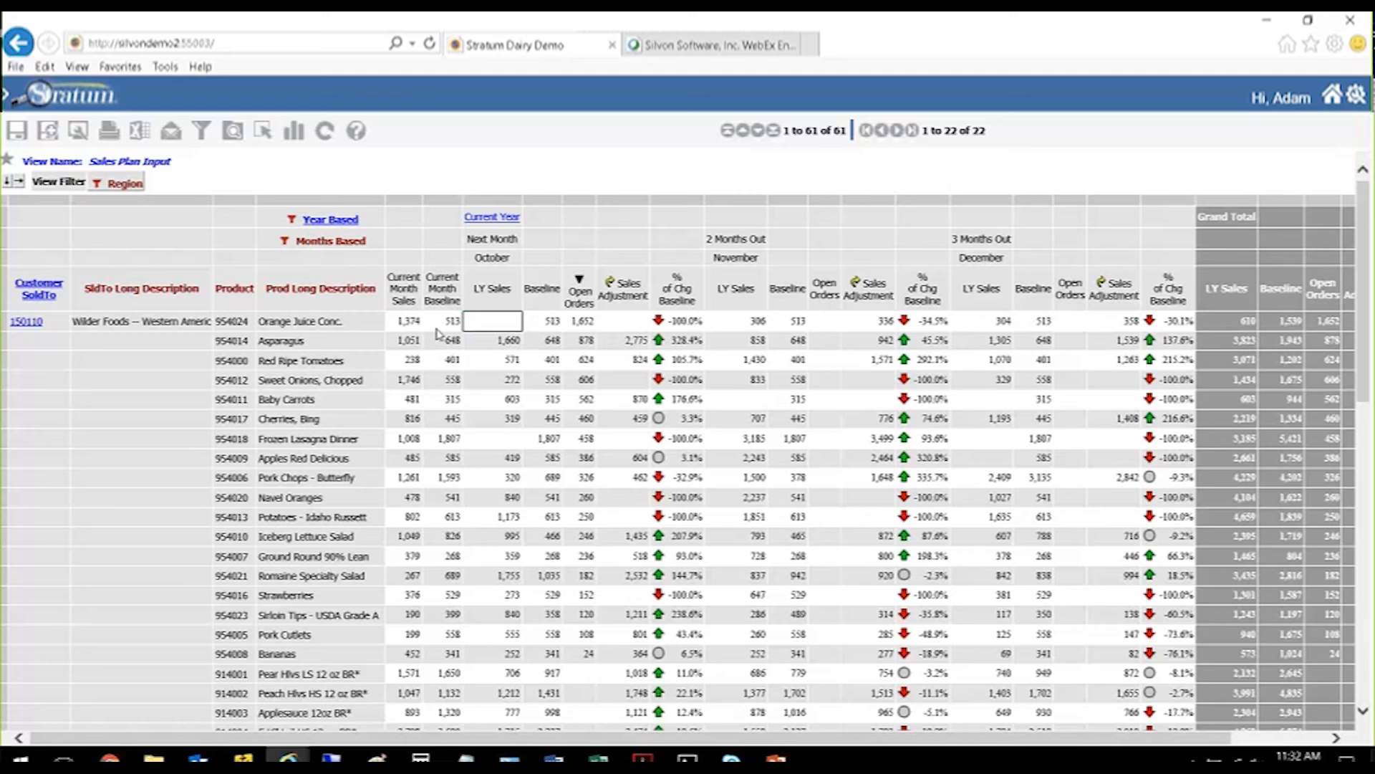
click(412, 325)
click(452, 326)
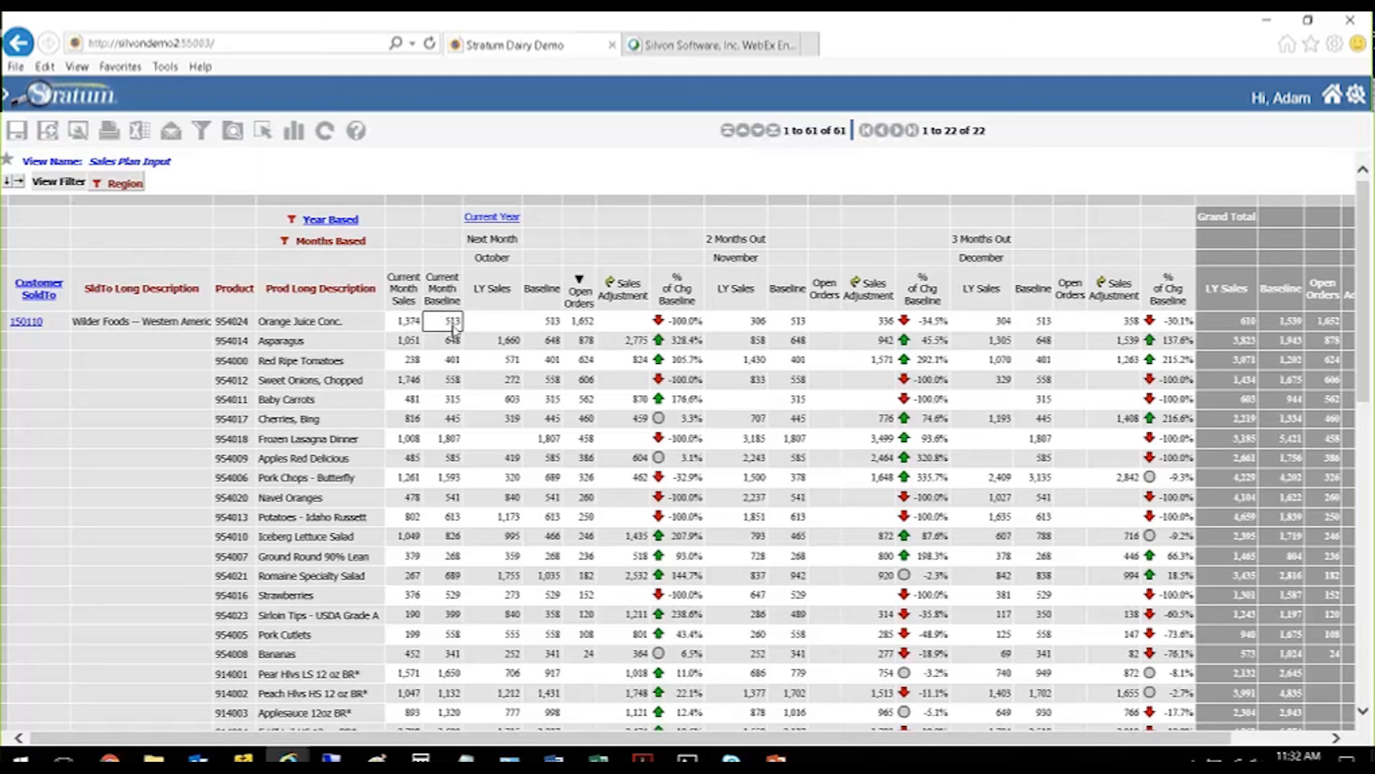
click(557, 325)
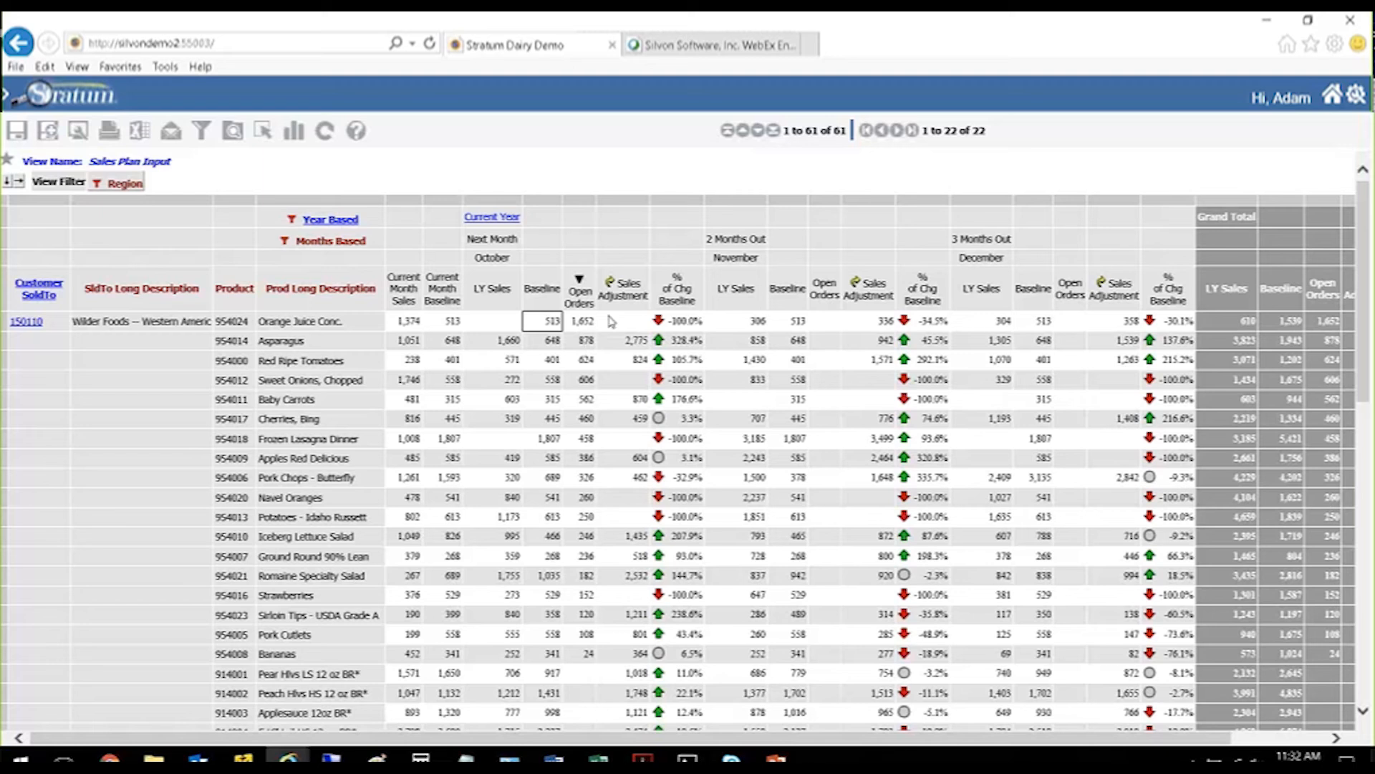
Step: Set the October Sales Adjustment for Orange Juice Conc. to 800
click(613, 324)
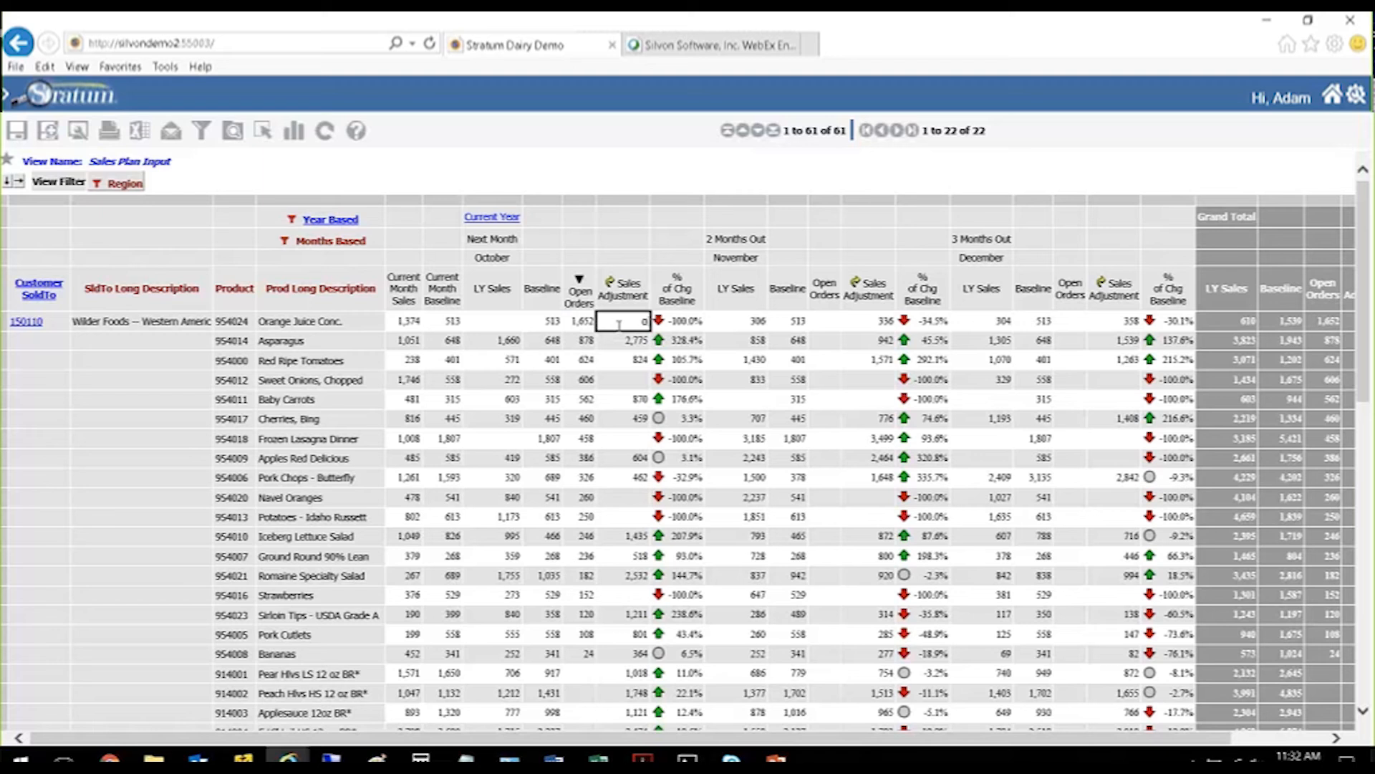
key(BackSpace)
text(800)
click(858, 320)
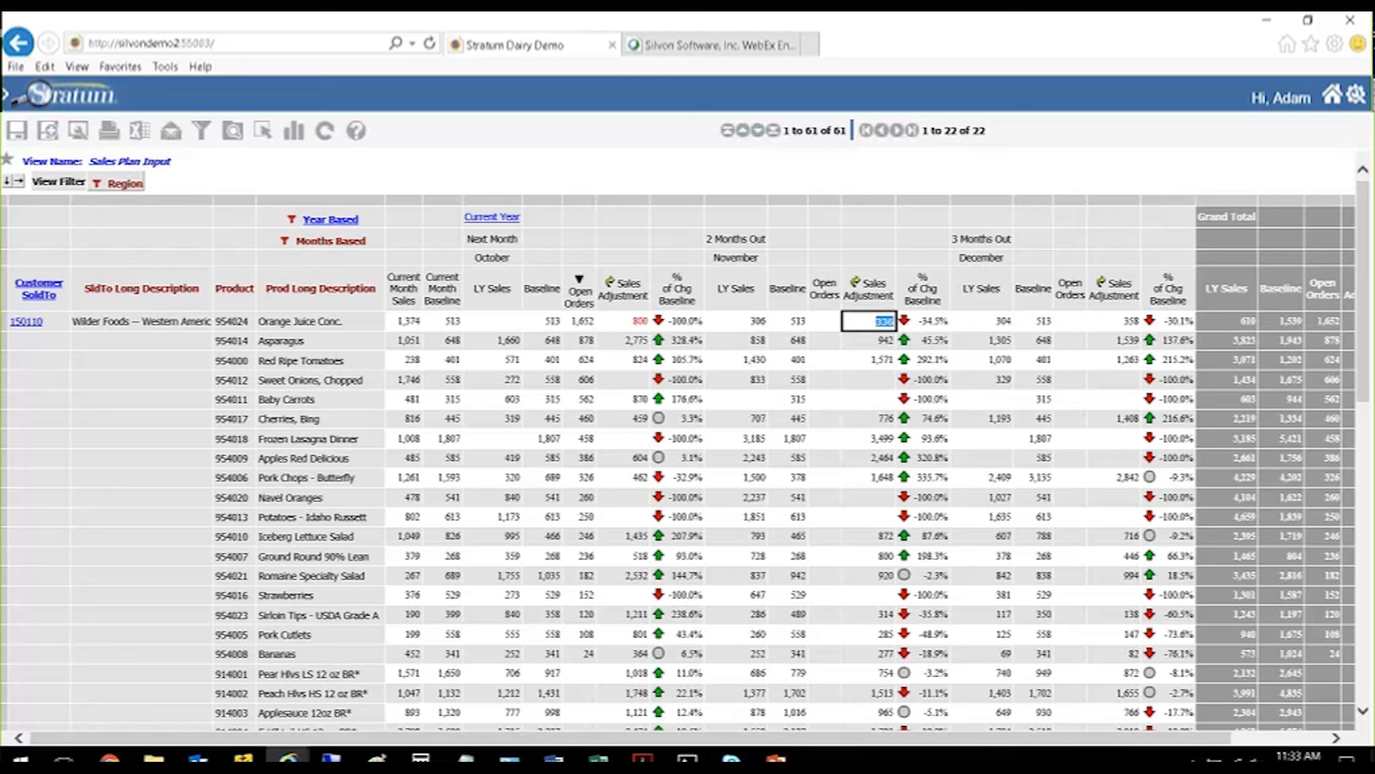
click(1111, 321)
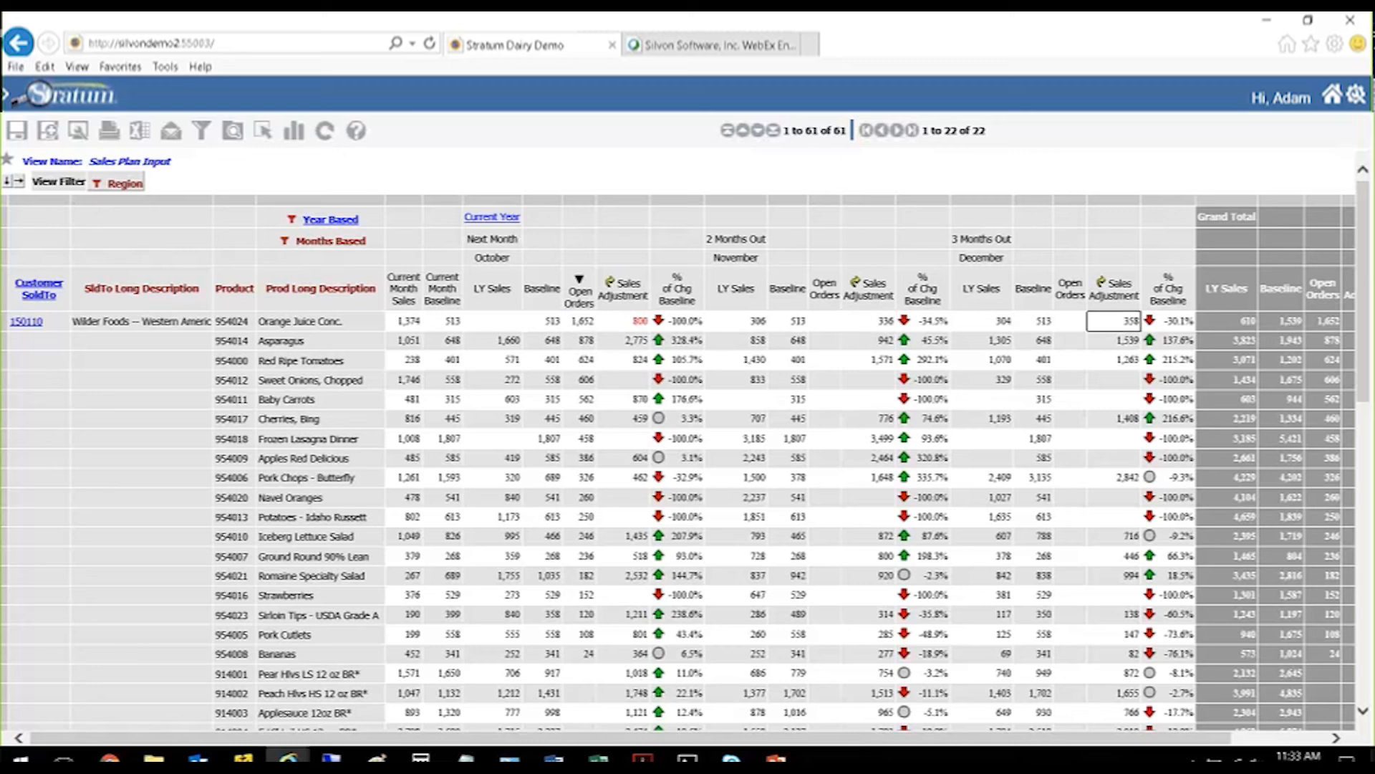
click(625, 318)
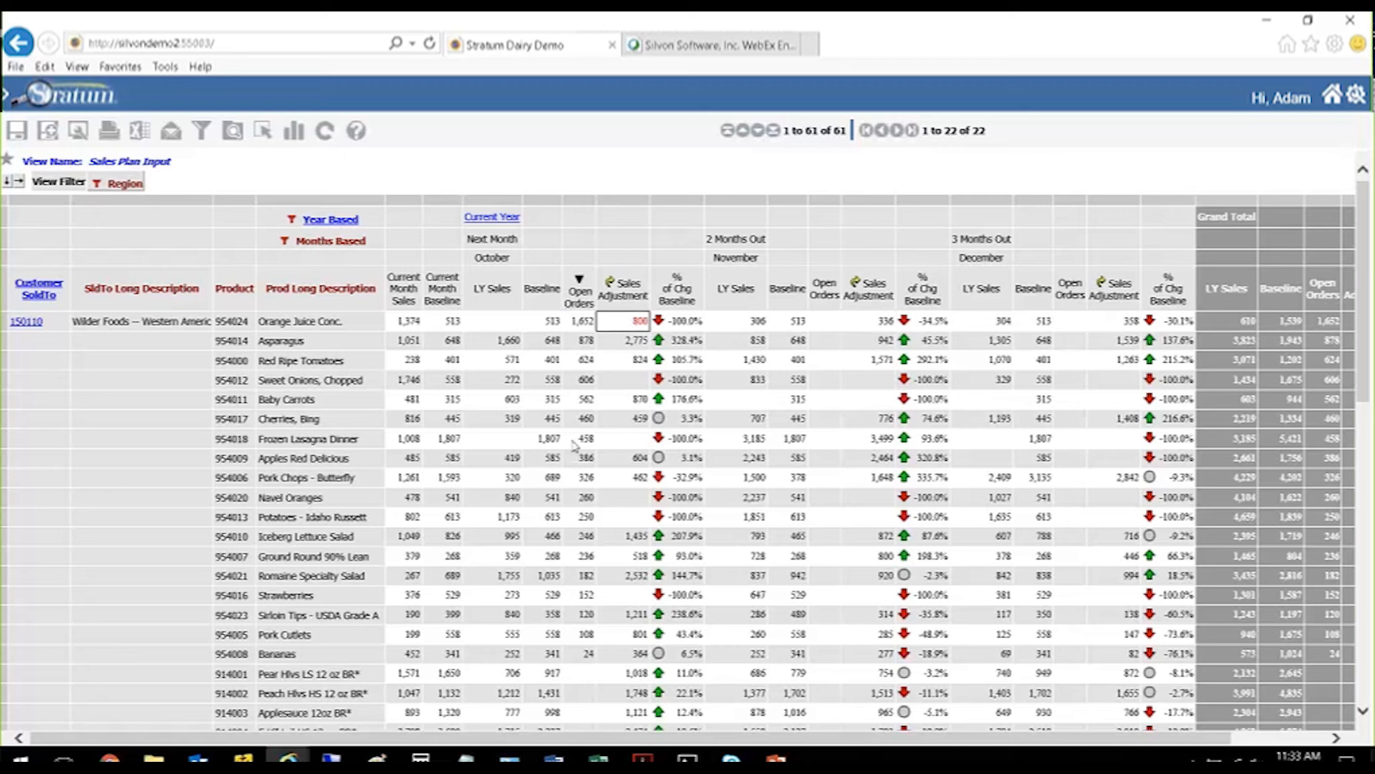
Step: Set the October Sales Adjustment for Sweet Onions, Chopped to 200, and update the plan, confirming the processing
click(628, 383)
text(5)
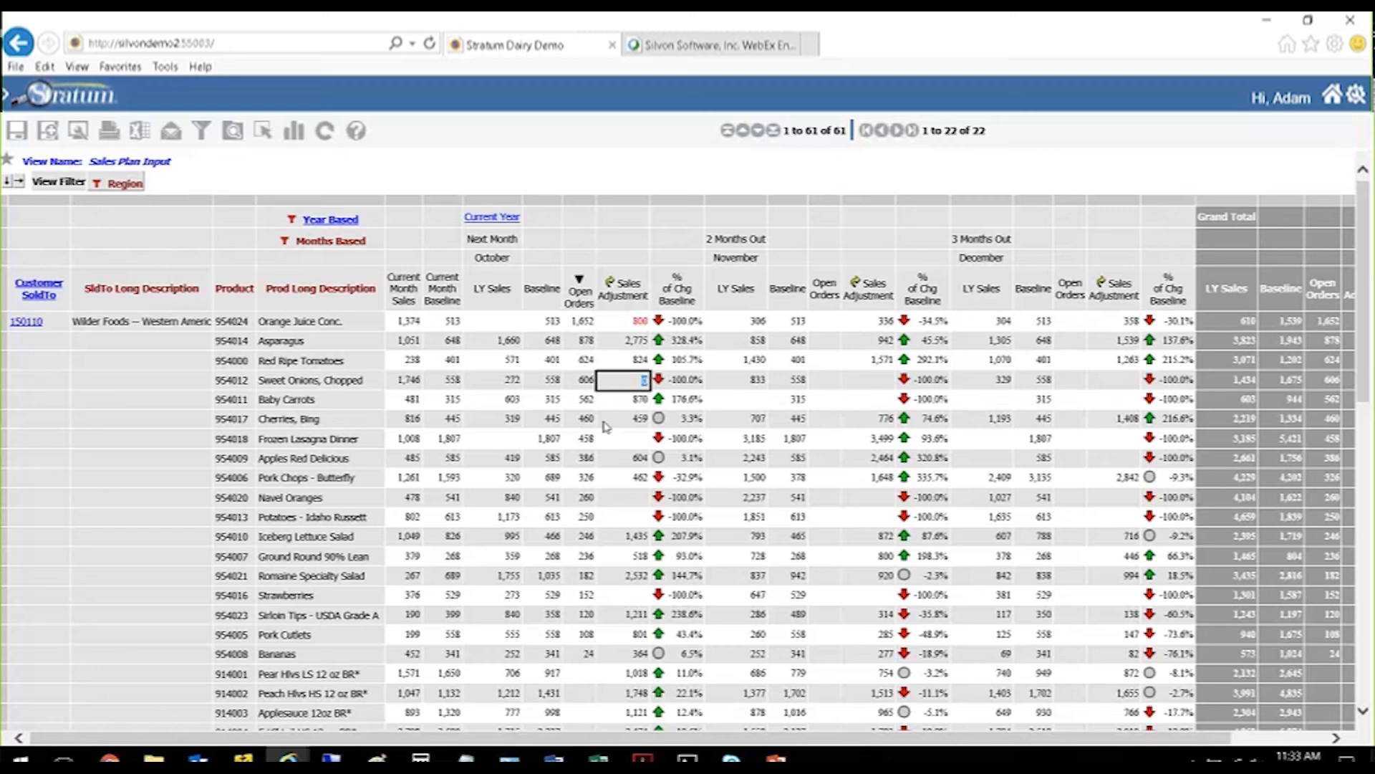
text(200)
key(Tab)
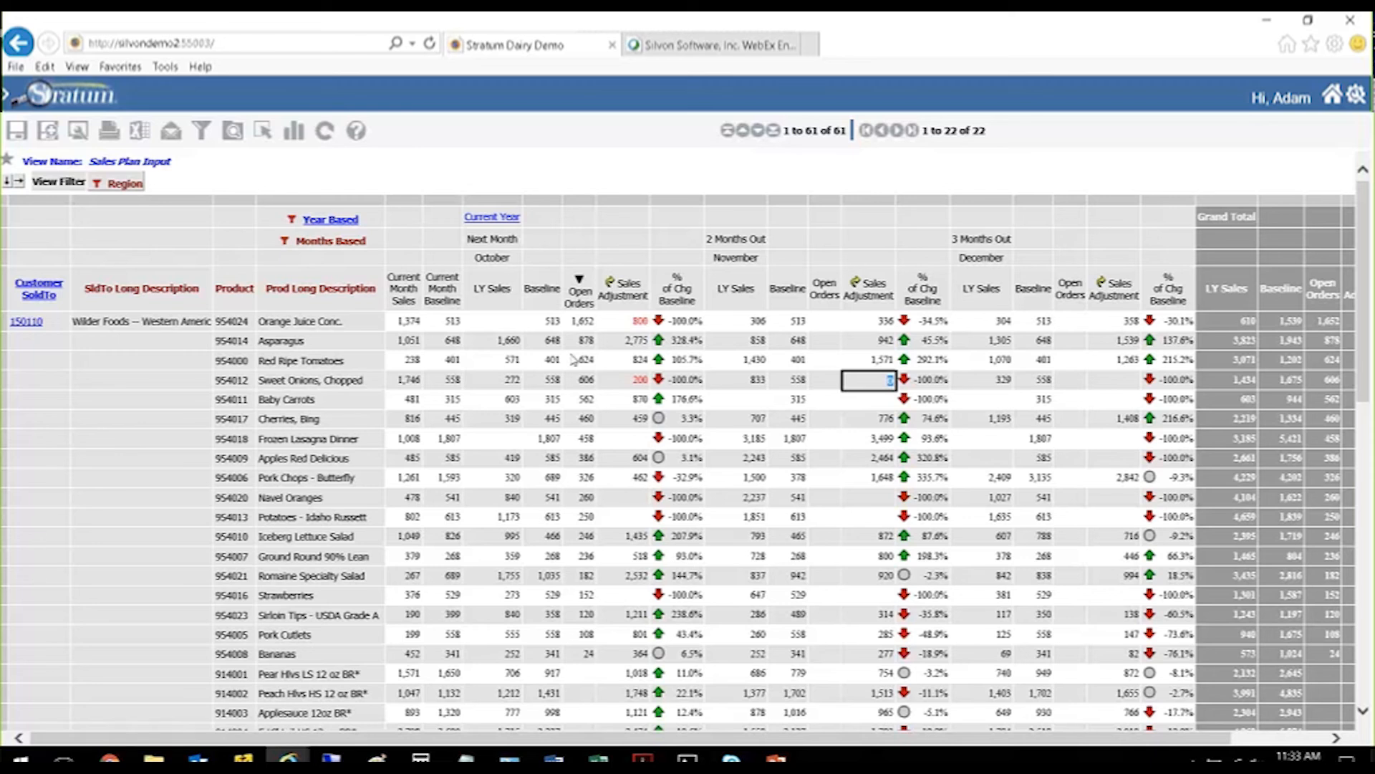
click(324, 139)
click(195, 197)
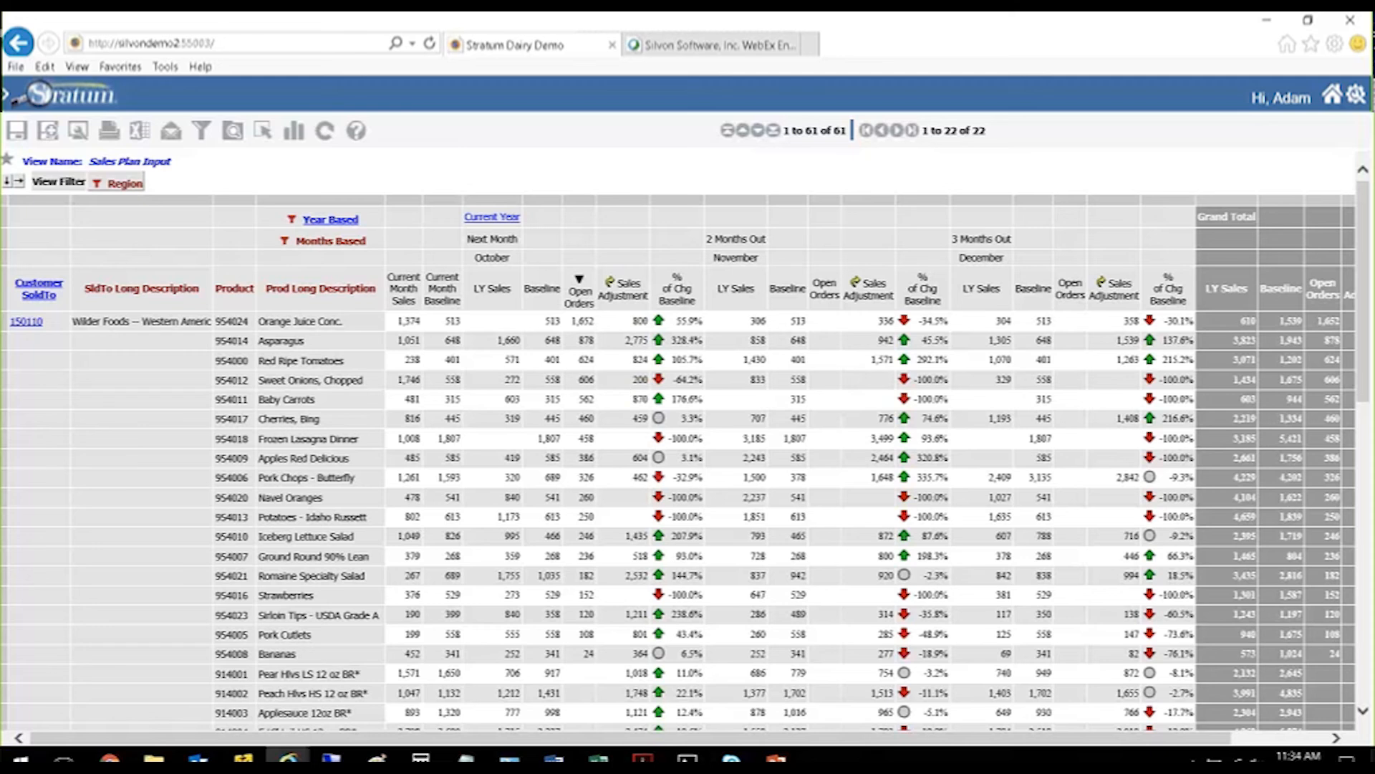
Step: Roll the view back up to customer level, then move Product ahead of Customer SoldTo in the rows and apply the change
click(39, 323)
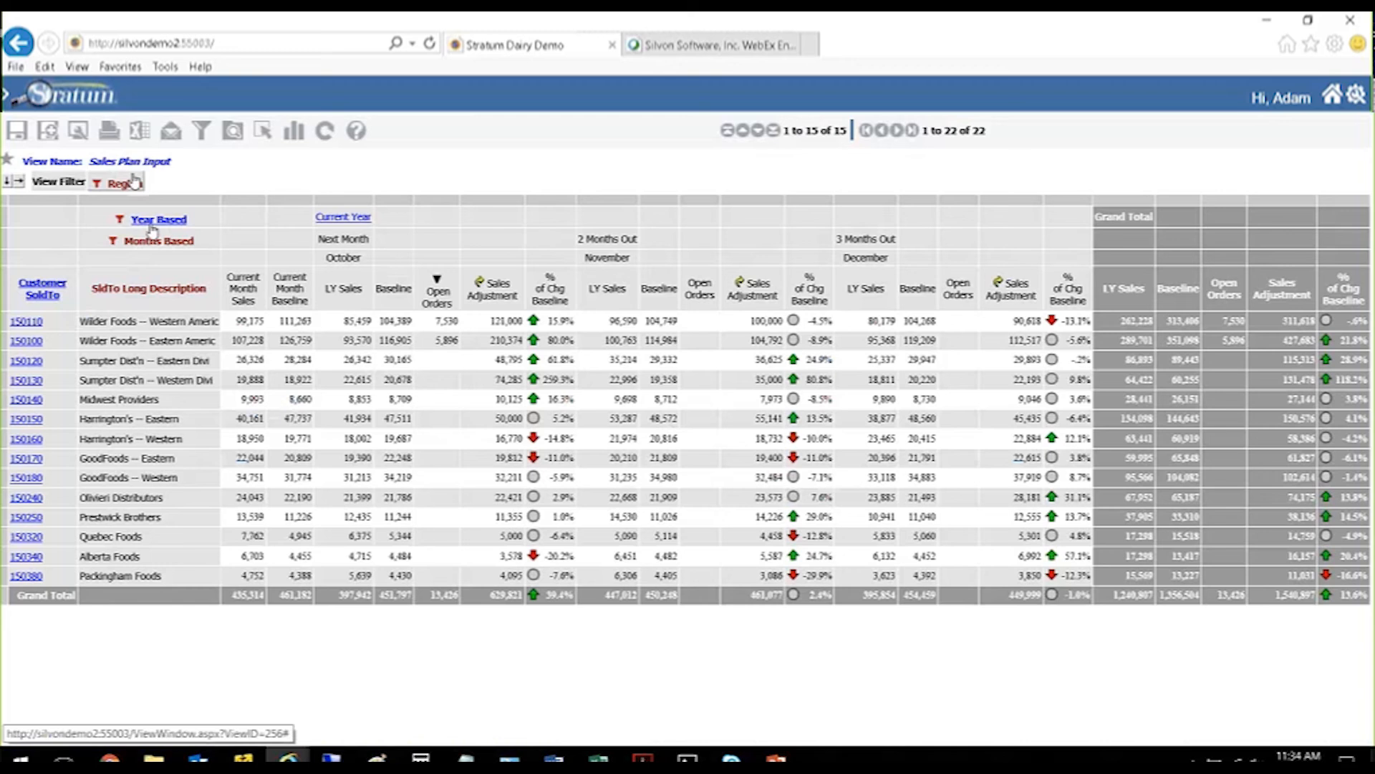
click(233, 132)
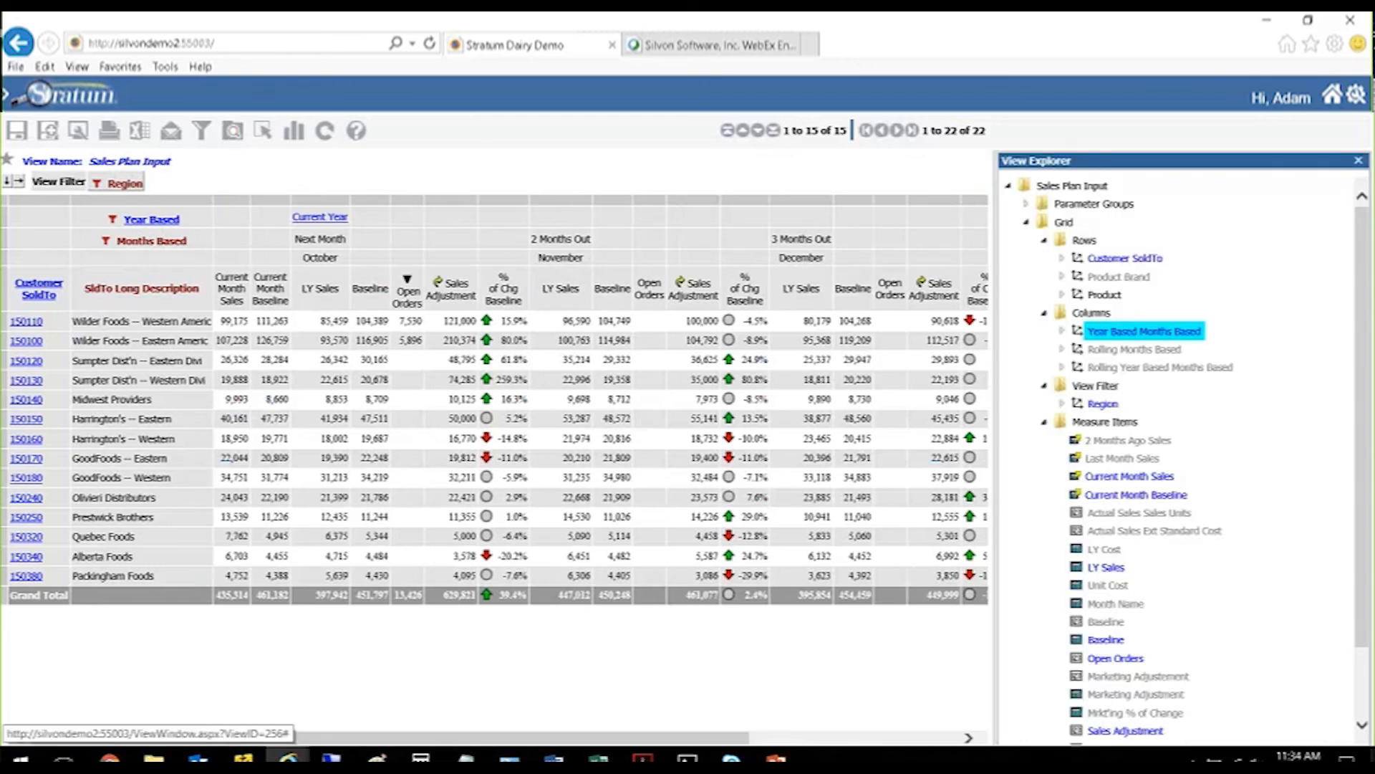
drag(1105, 295, 1096, 247)
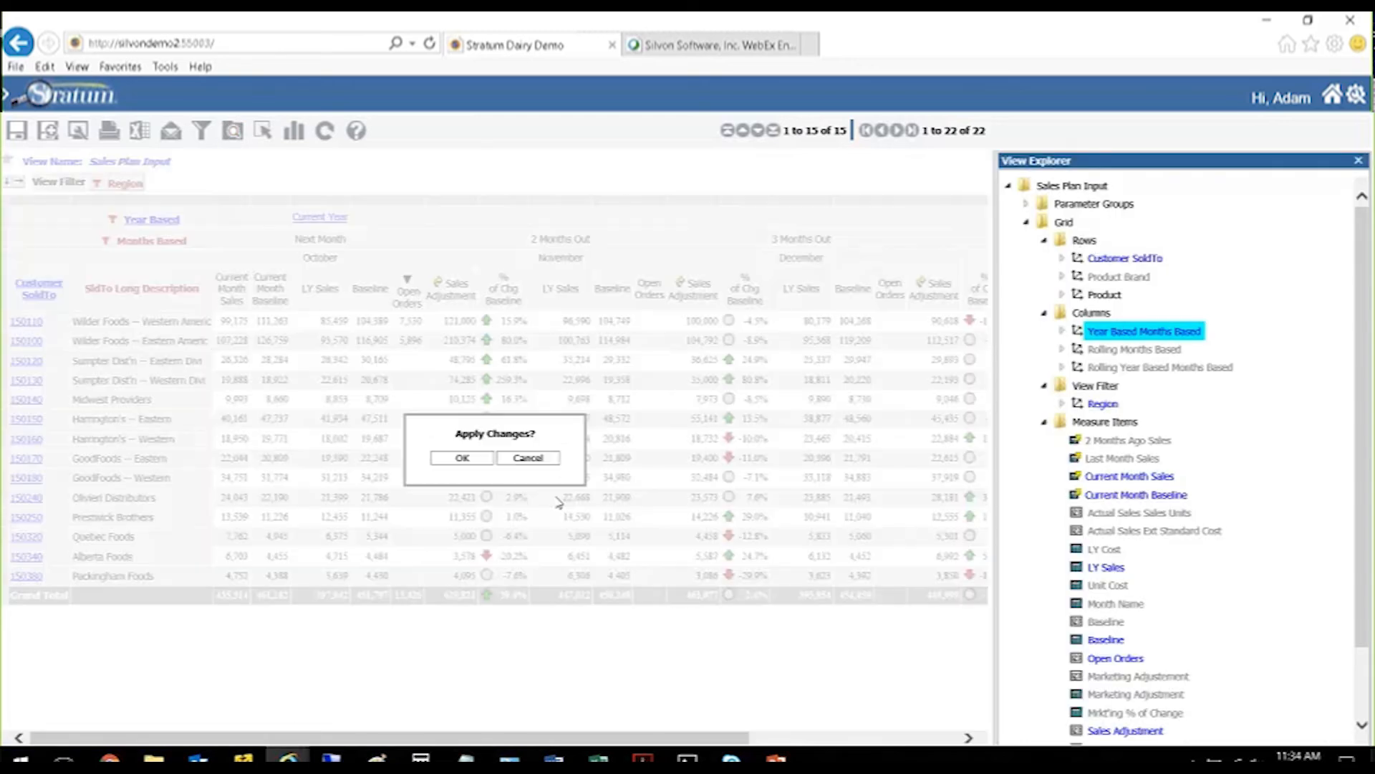
click(460, 459)
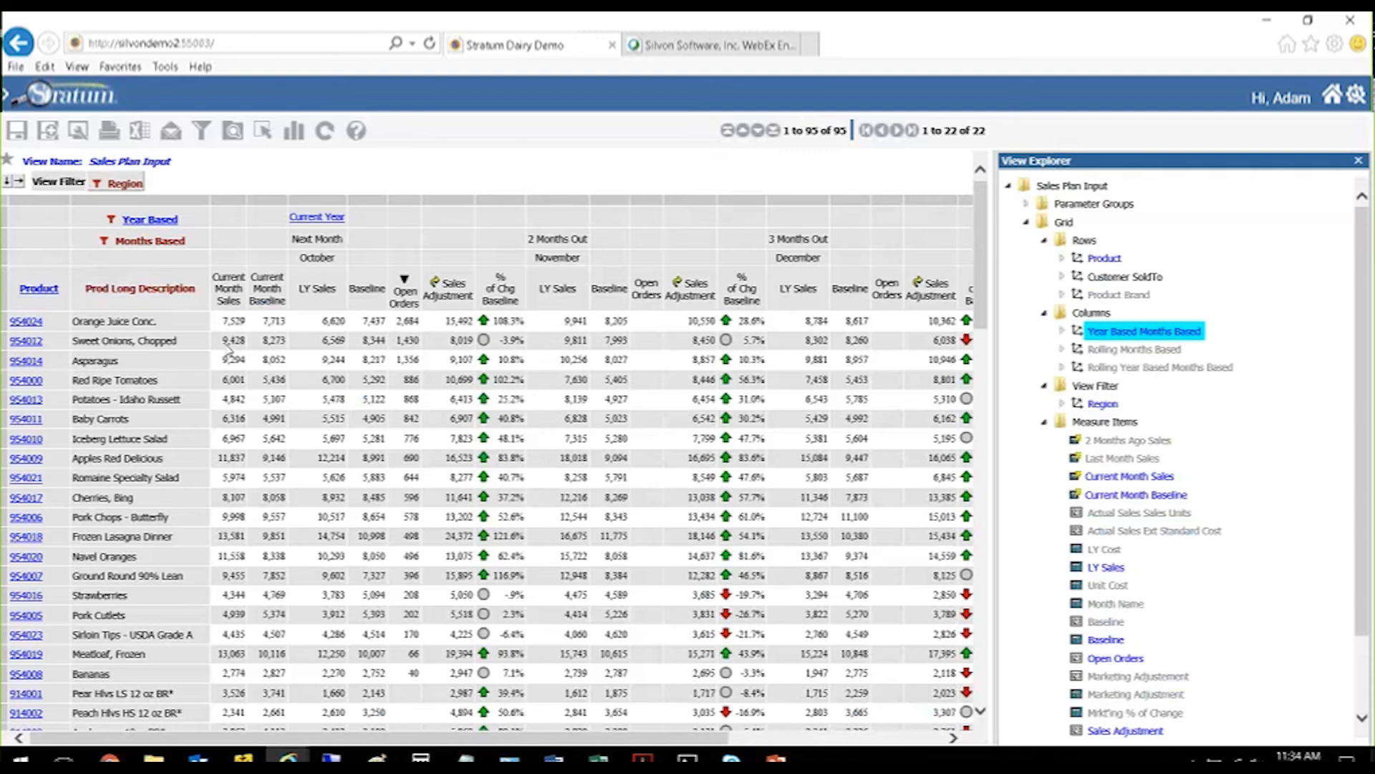
Step: Review the product rows' sales, baselines, open orders and adjustments for the upcoming months, down to the grand total
scroll(231, 350, down, 7)
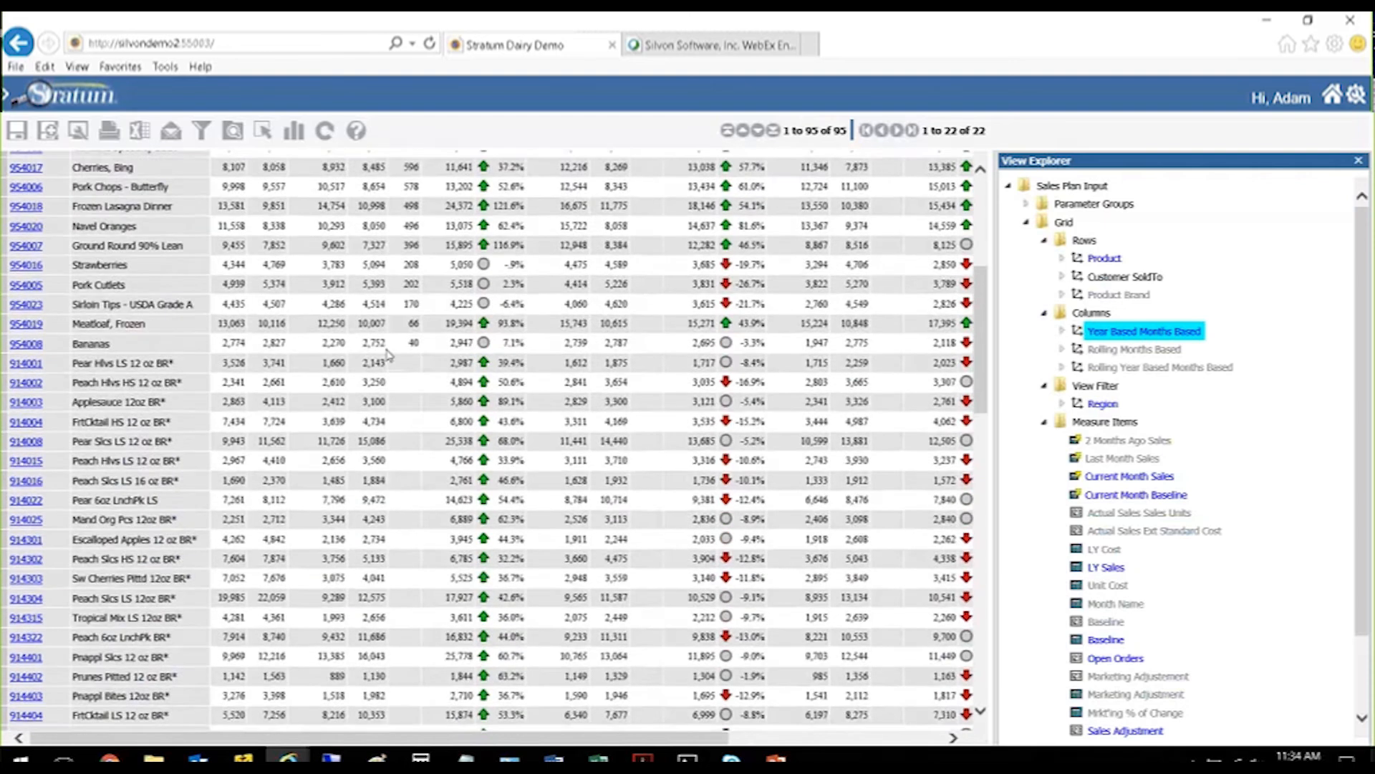
scroll(387, 354, up, 7)
scroll(385, 354, up, 1)
scroll(387, 353, down, 1)
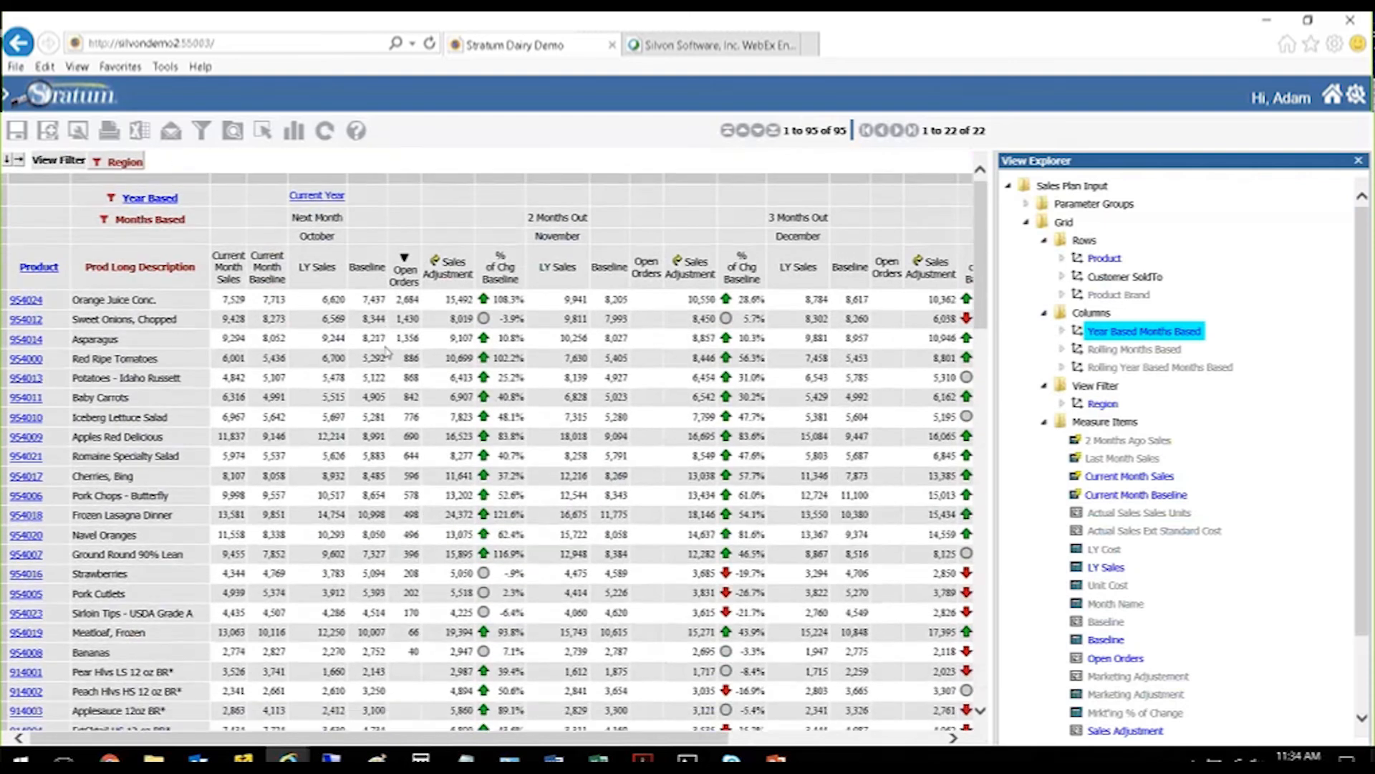
scroll(387, 351, down, 20)
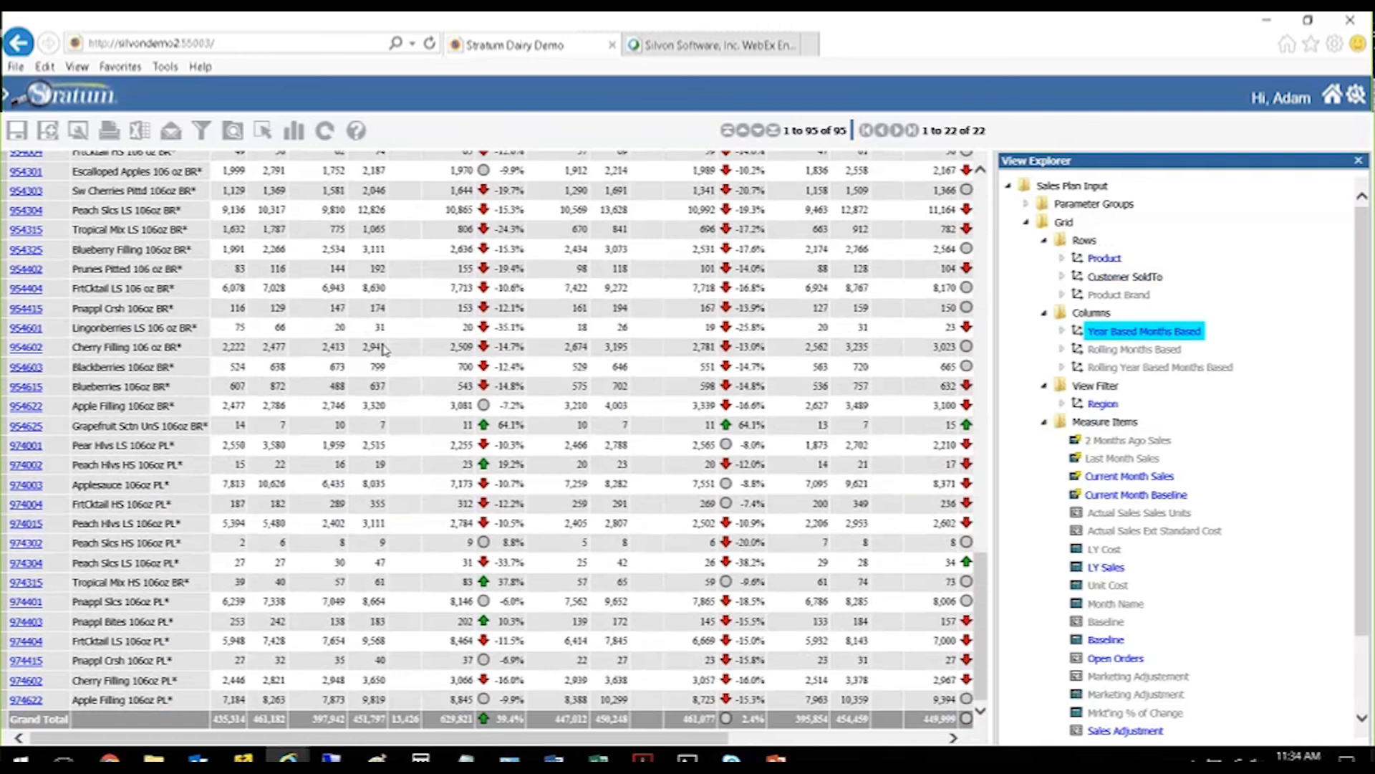
scroll(383, 348, up, 5)
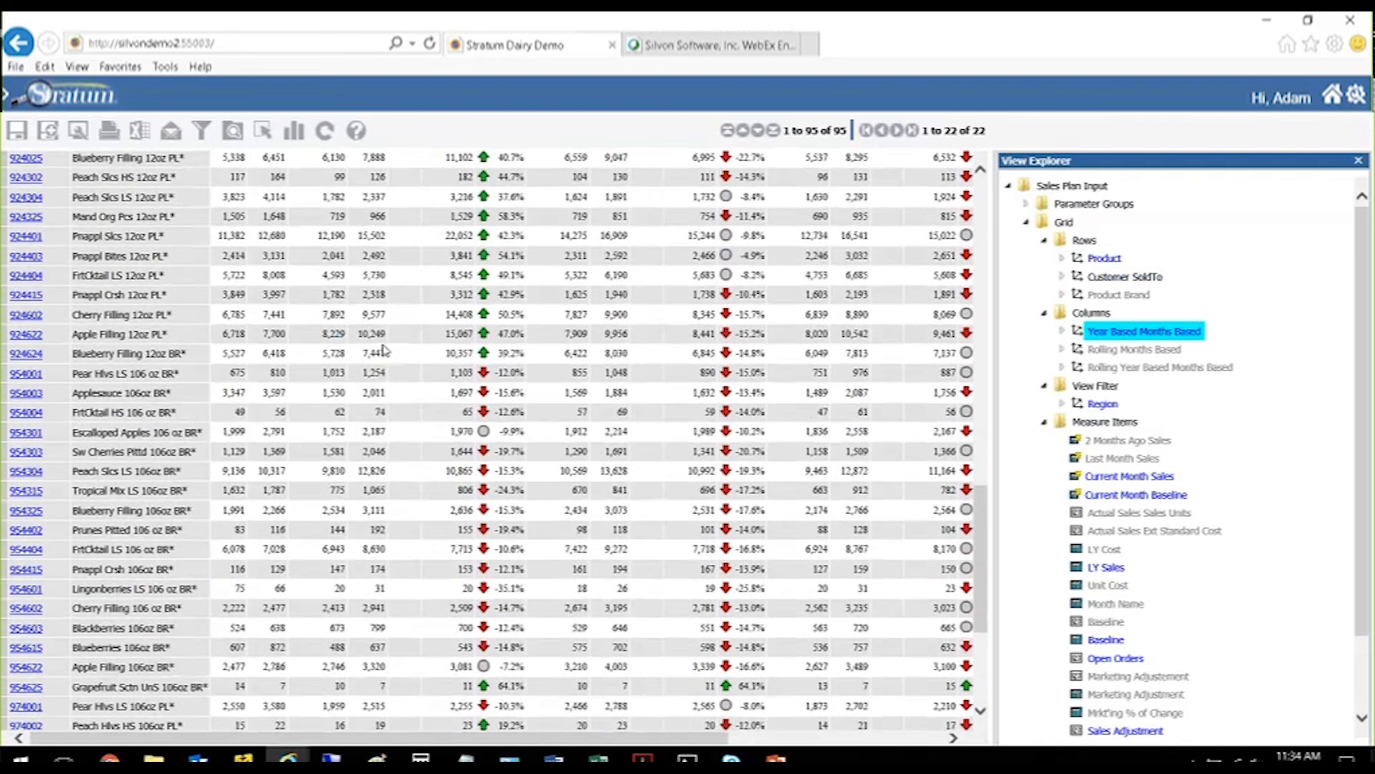
scroll(384, 350, up, 10)
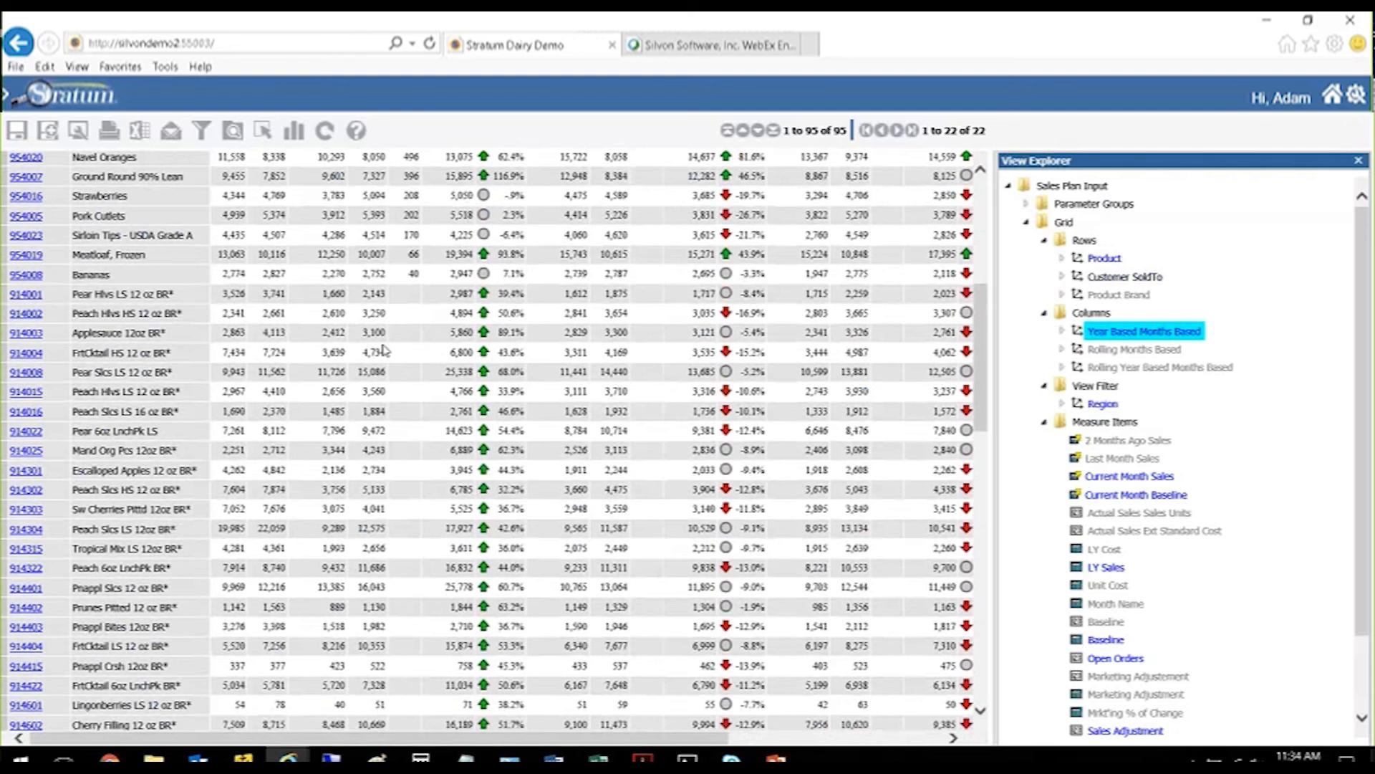
scroll(384, 350, up, 8)
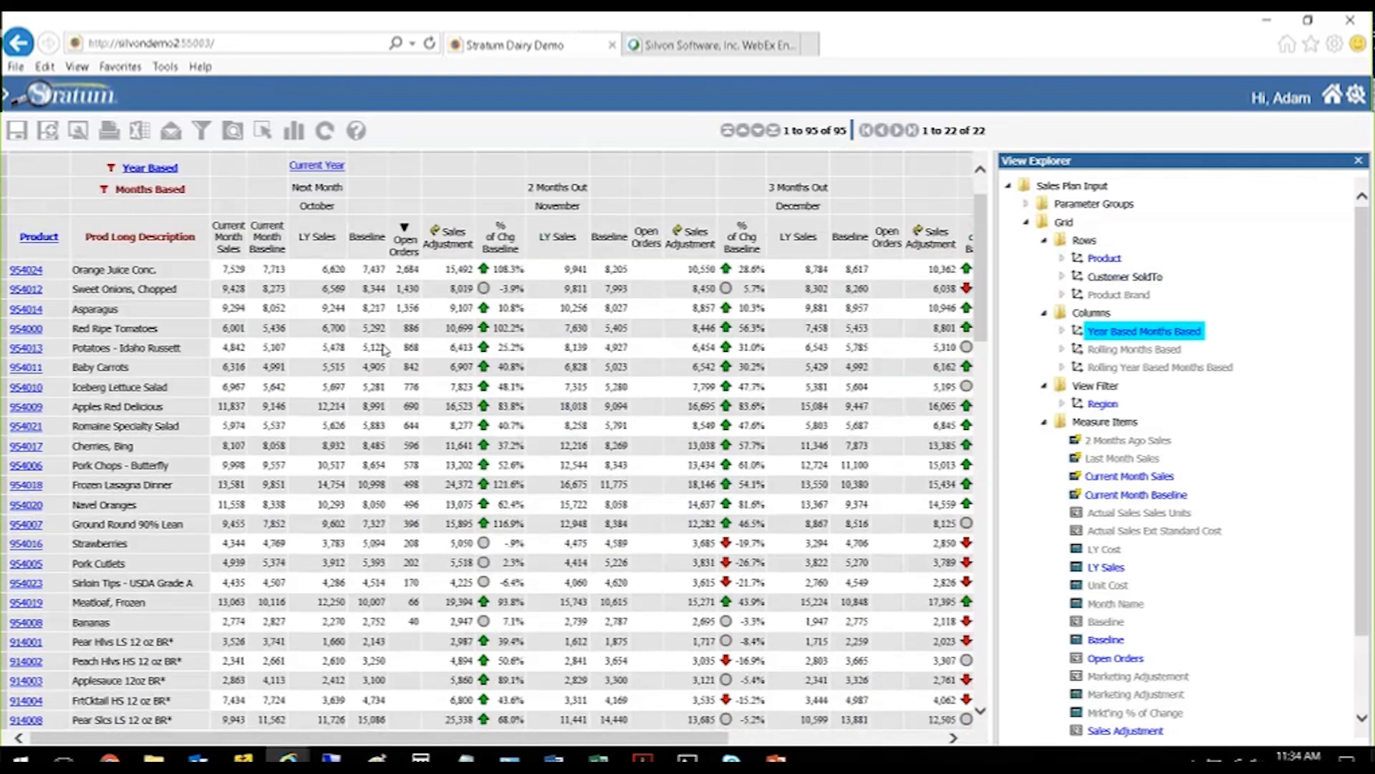
Step: Sort the products by October Sales Adjustment in ascending order
right_click(467, 244)
mouse_move(402, 386)
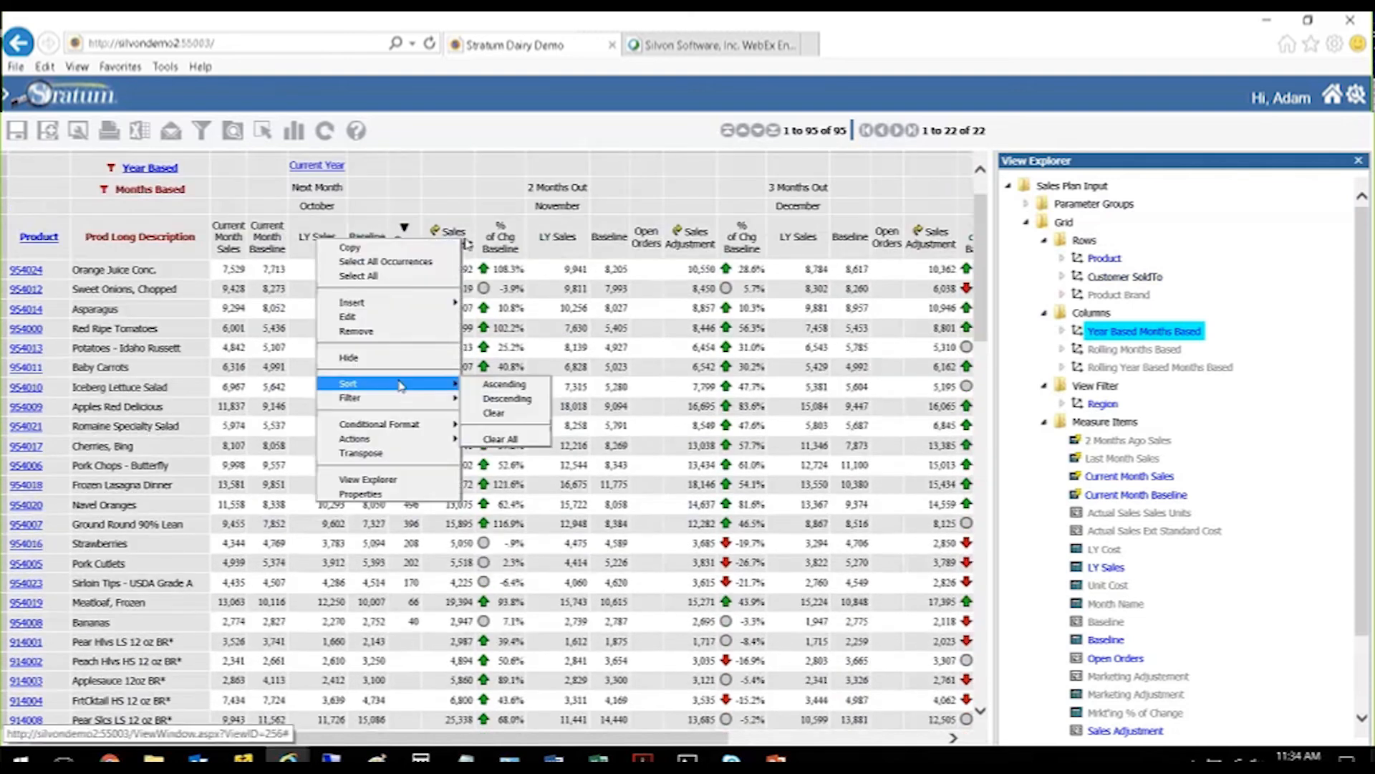
click(470, 384)
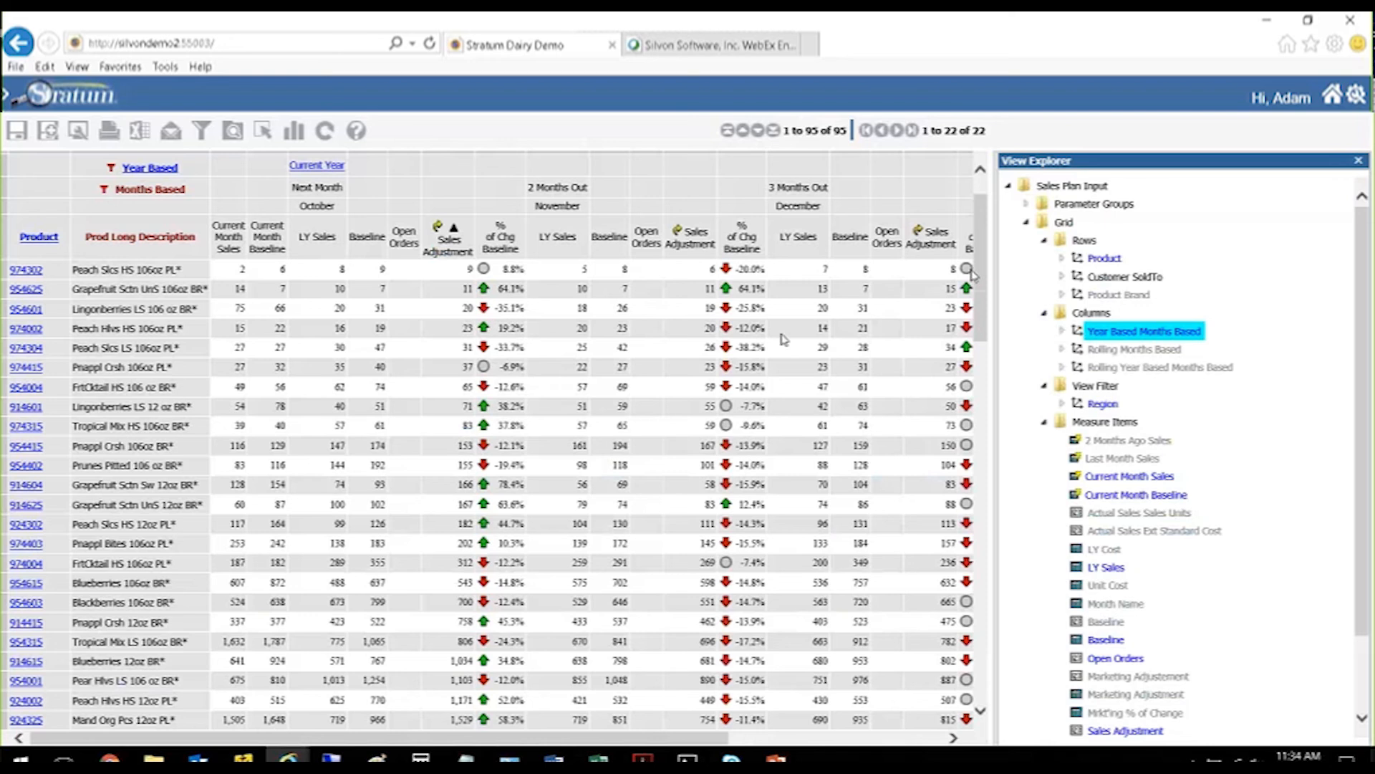
drag(979, 276, 1017, 243)
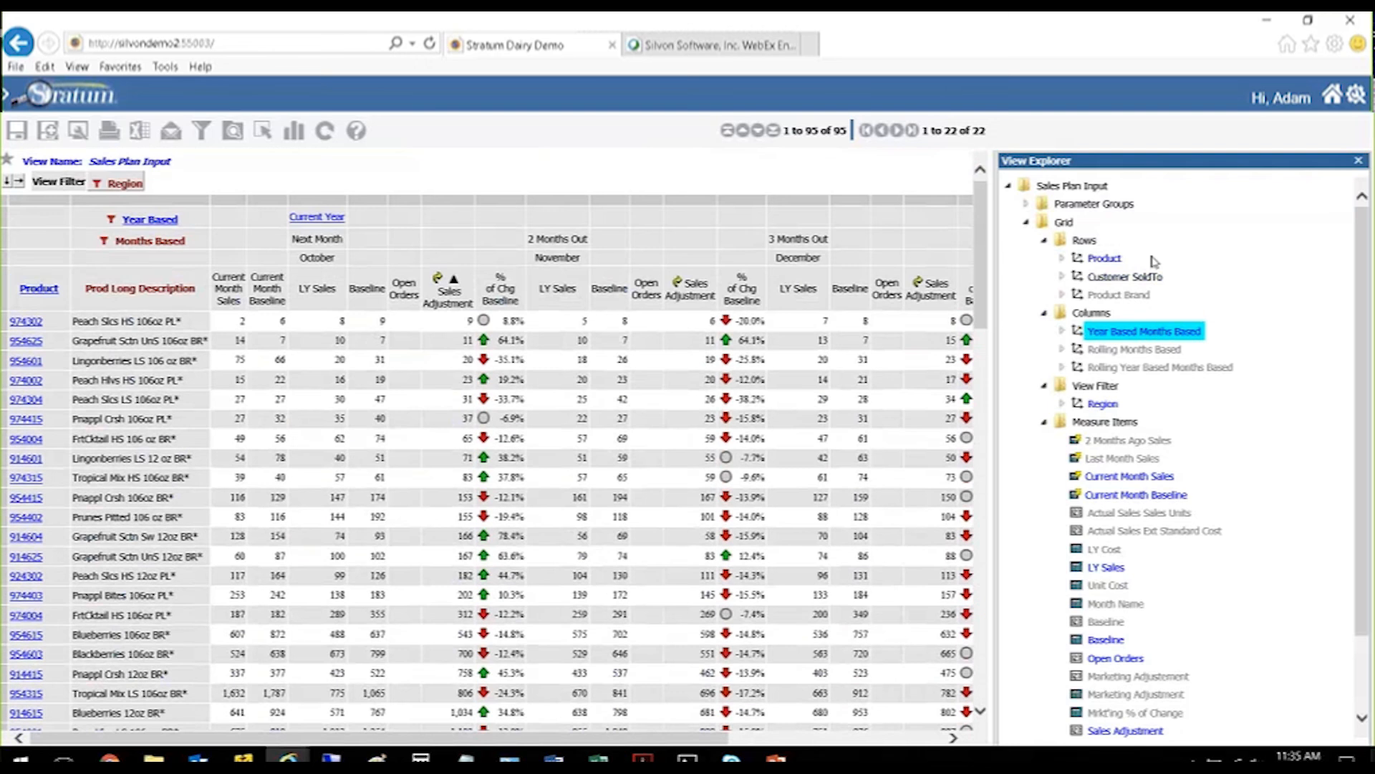
Step: Set both the Empty Filter and the Relationship Filter of the rows to No and apply the changes
right_click(1081, 240)
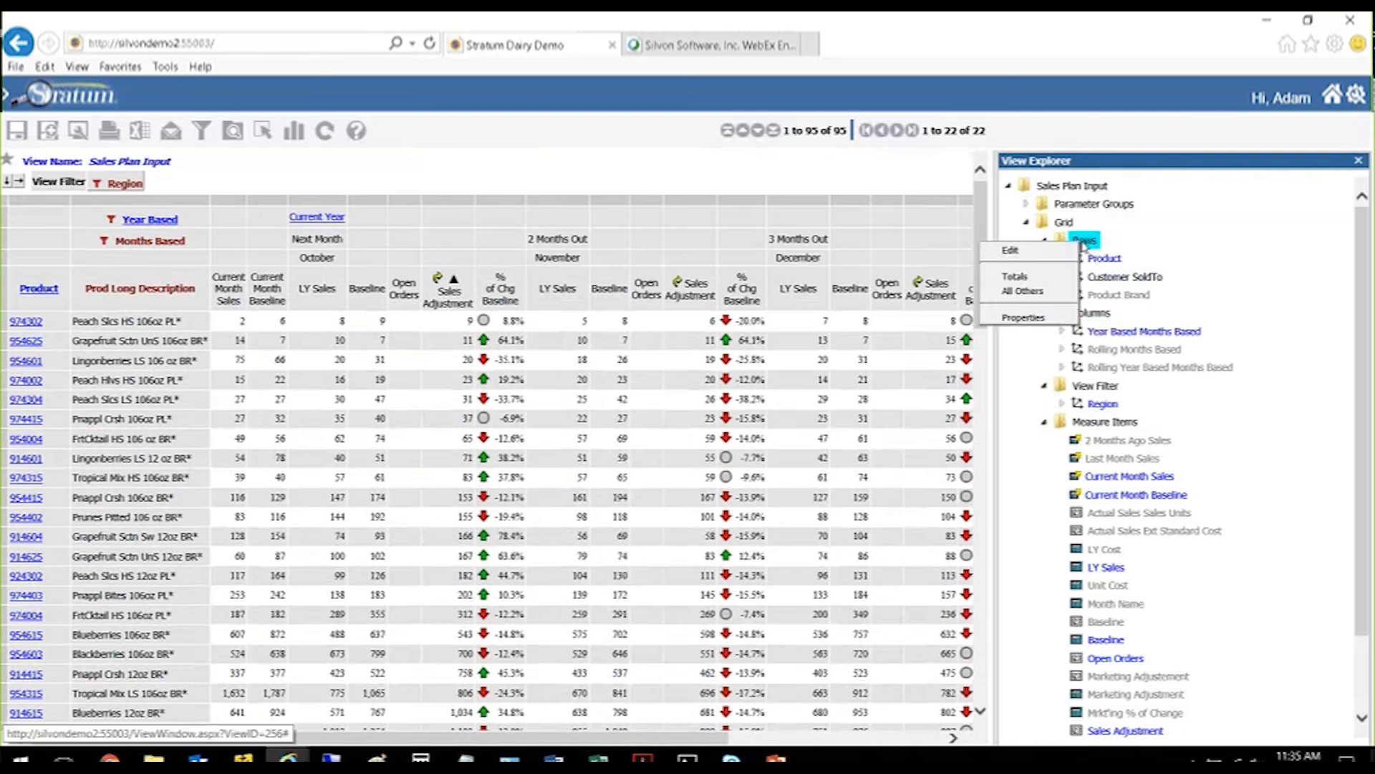
click(1023, 318)
click(1097, 599)
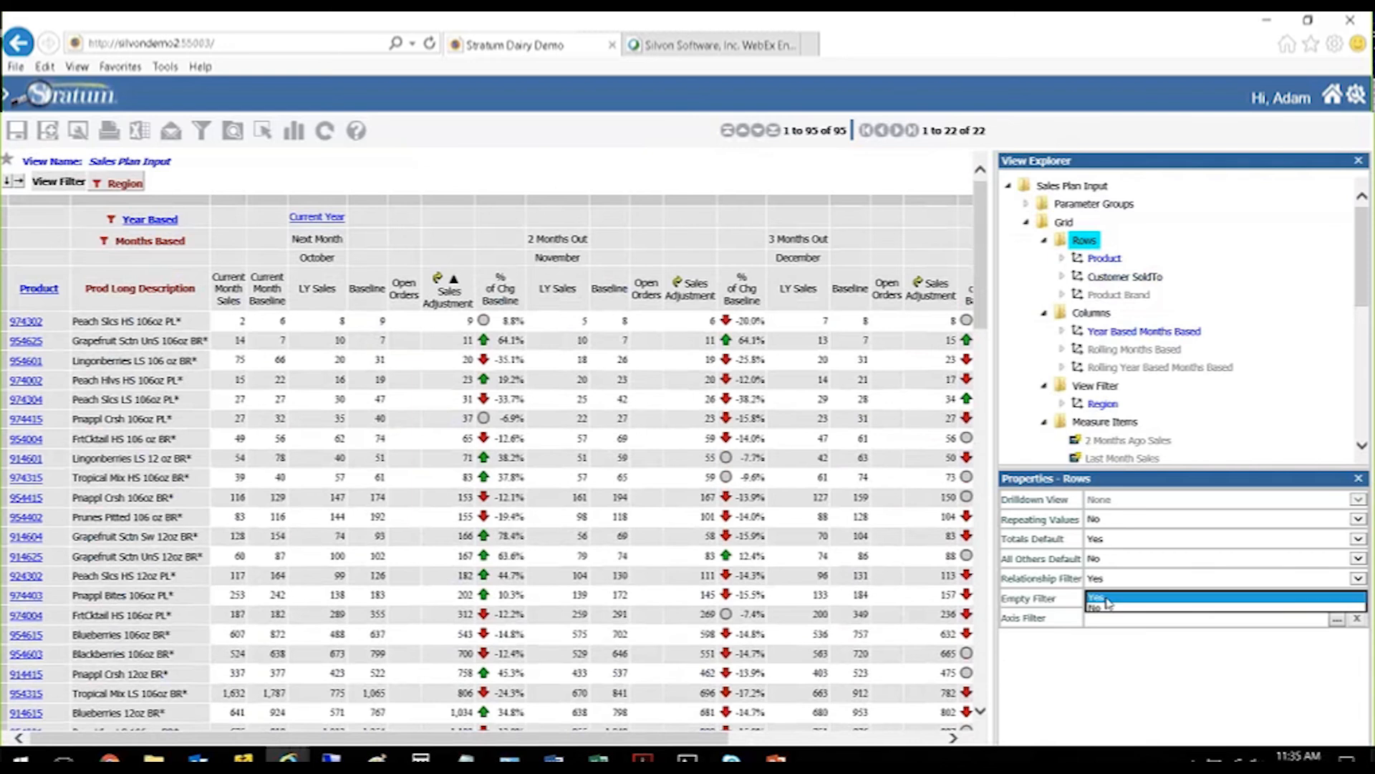
click(1097, 608)
click(1097, 582)
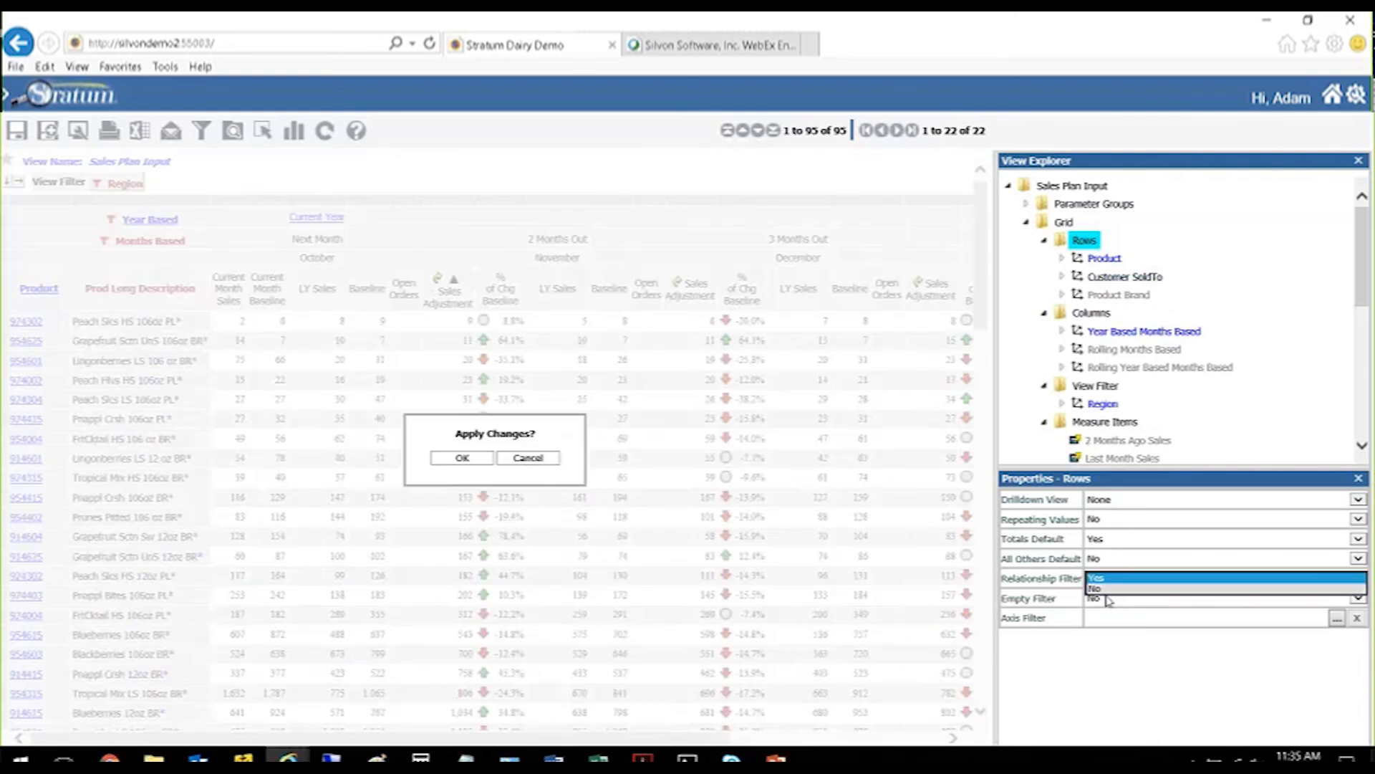
click(1096, 602)
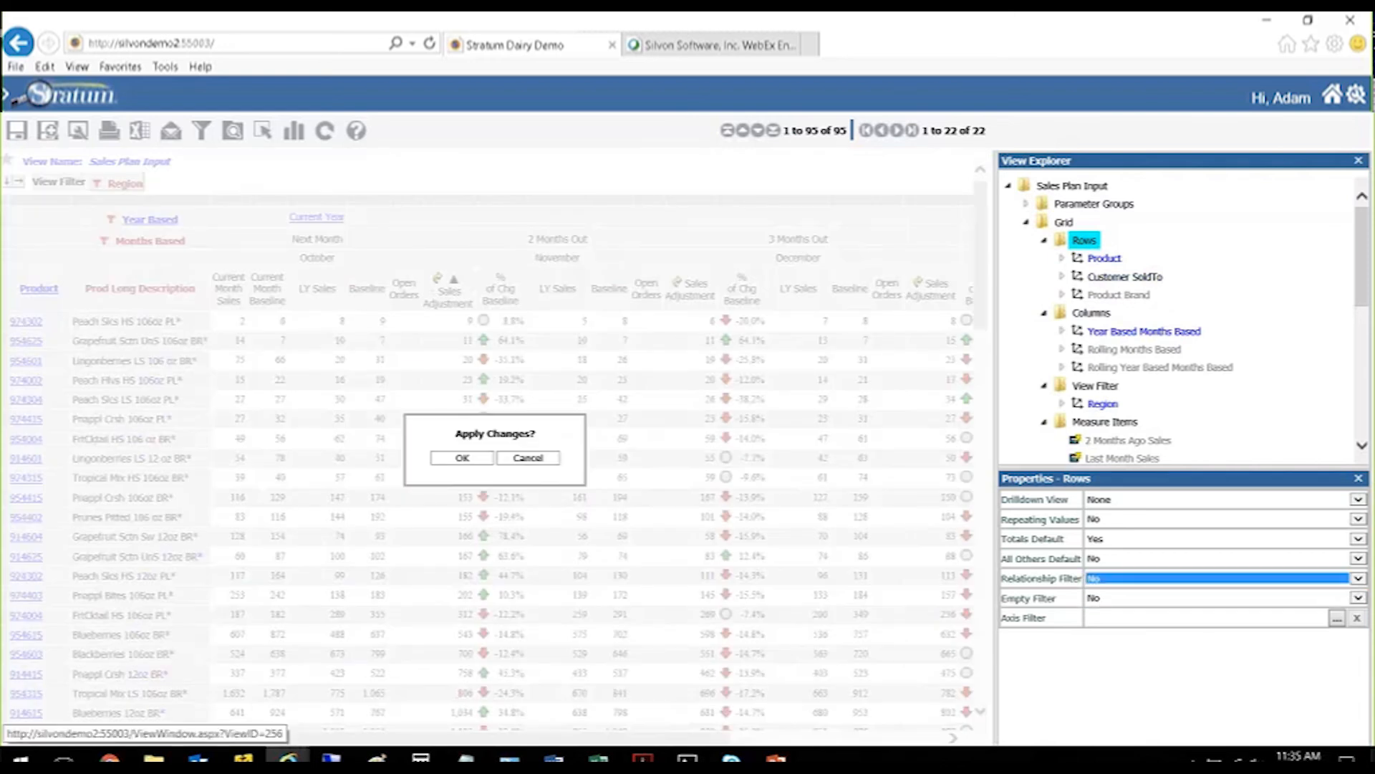
click(462, 458)
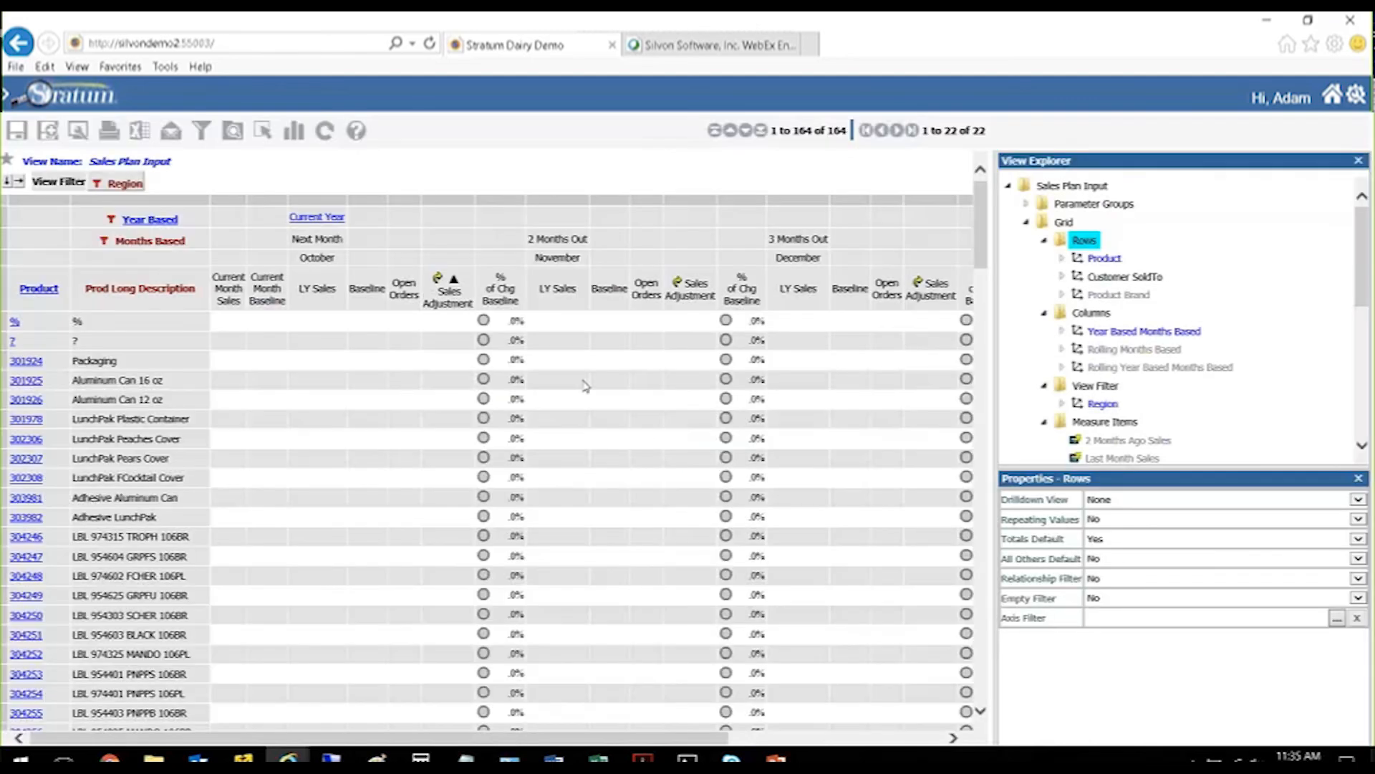
Step: Try to edit the blank November Sales Adjustment of Grapefruit Sctn Sw 106oz BR* among the products without sales data
drag(981, 223, 988, 439)
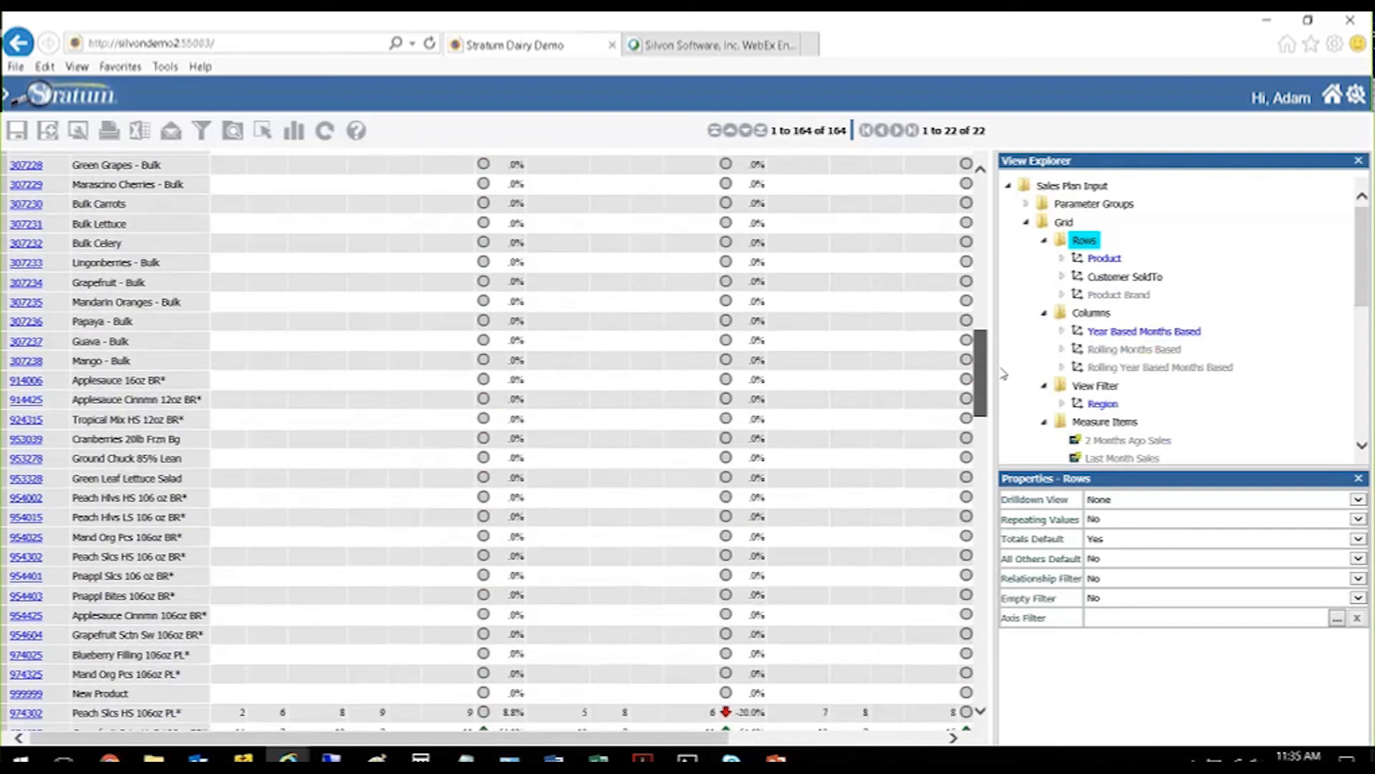
drag(1001, 368, 996, 382)
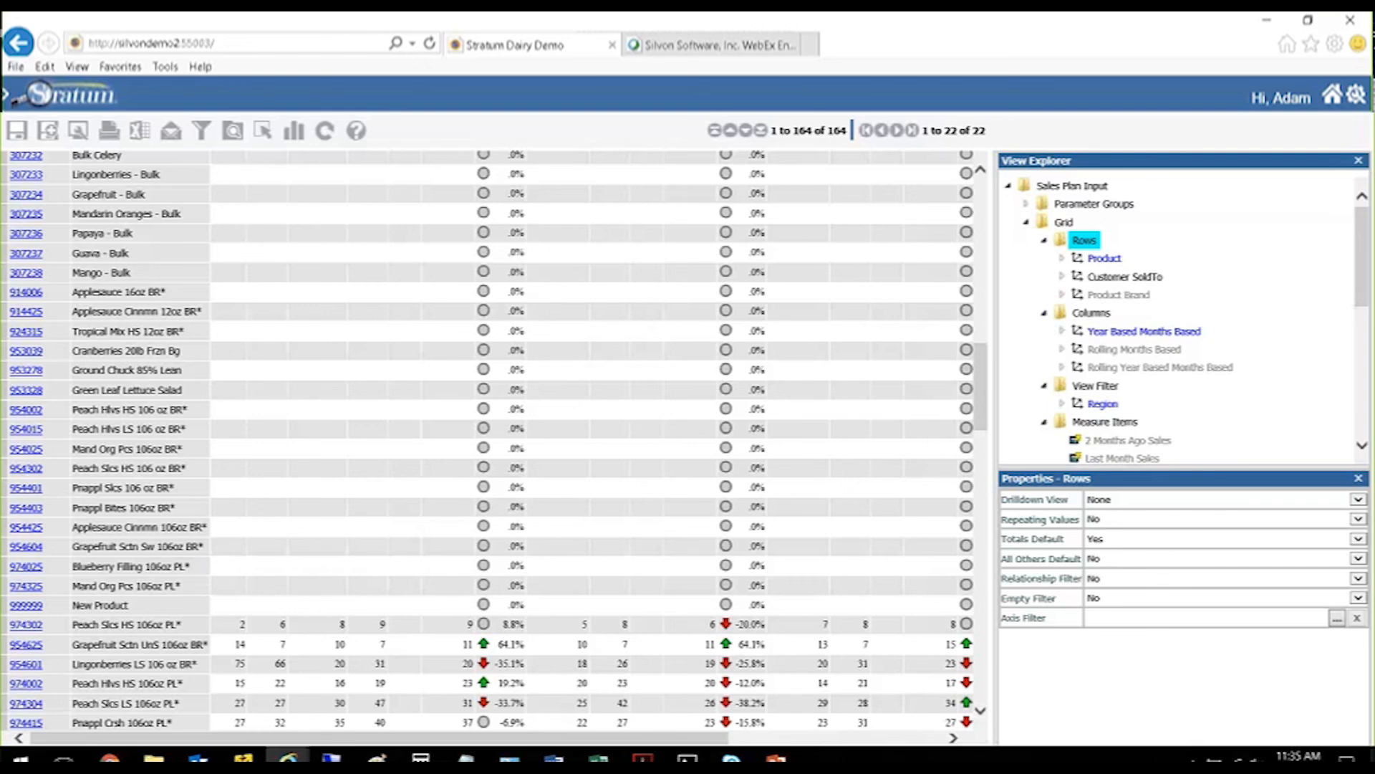
click(688, 548)
double_click(685, 554)
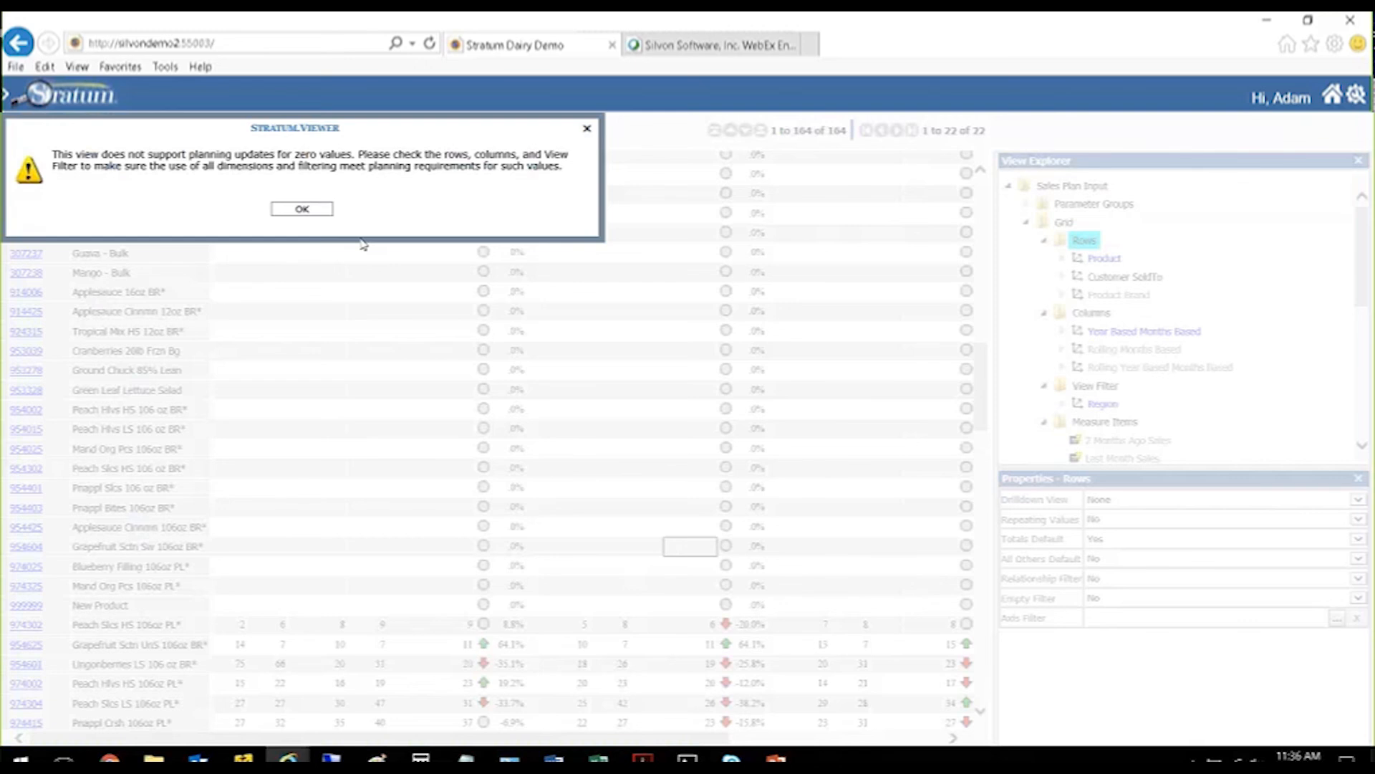
click(301, 208)
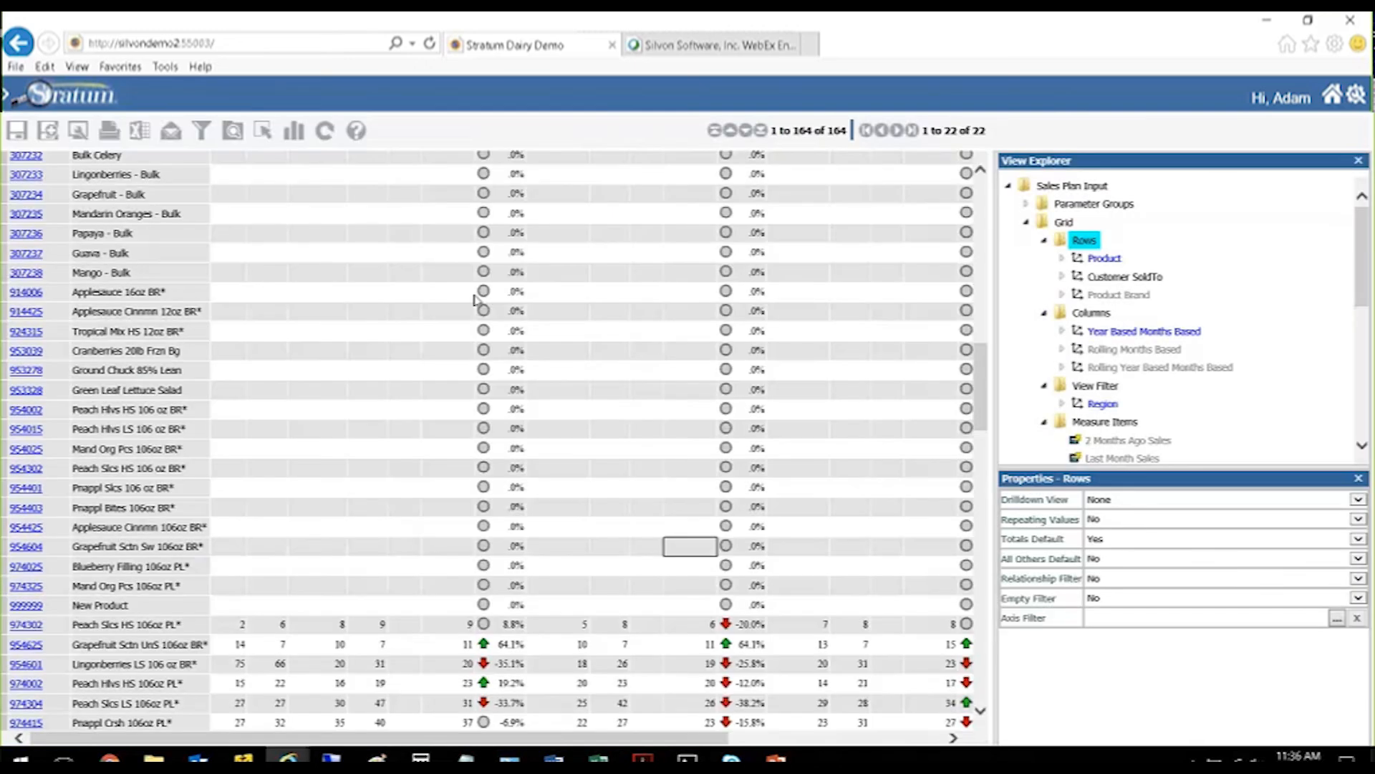
Step: Open the November Sales Adjustments of Peach Slcs HS 12oz PL* and FrtCktail HS 106oz PL* for editing
click(1123, 277)
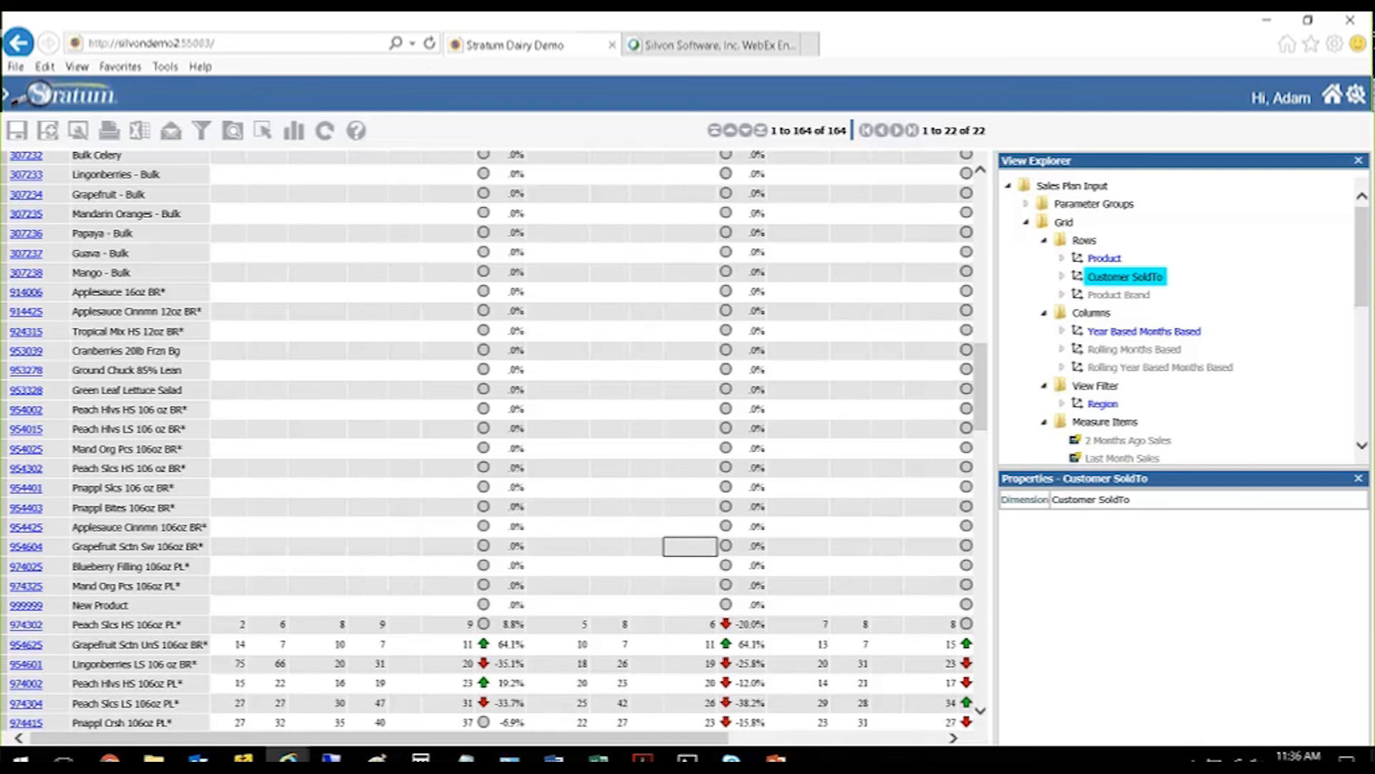
scroll(695, 534, down, 6)
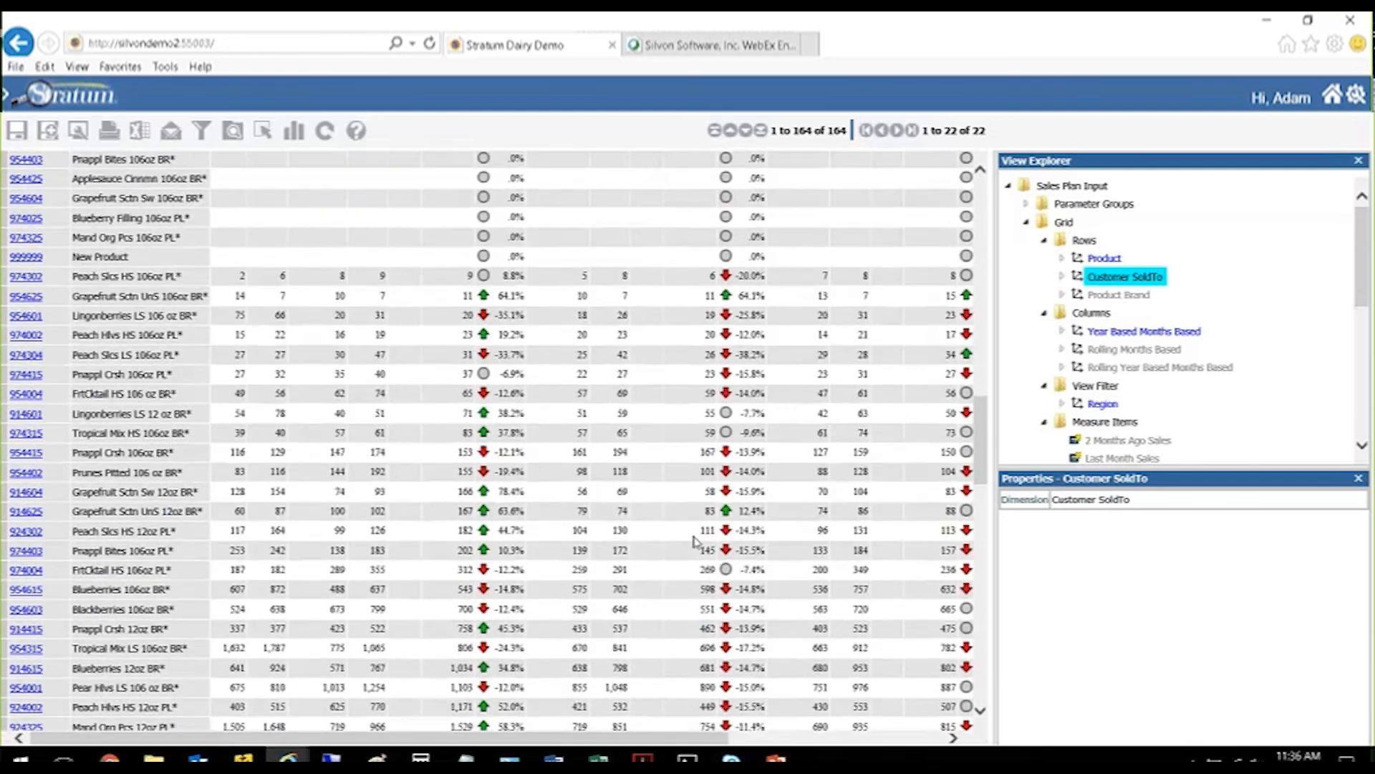
click(693, 531)
double_click(696, 532)
click(693, 569)
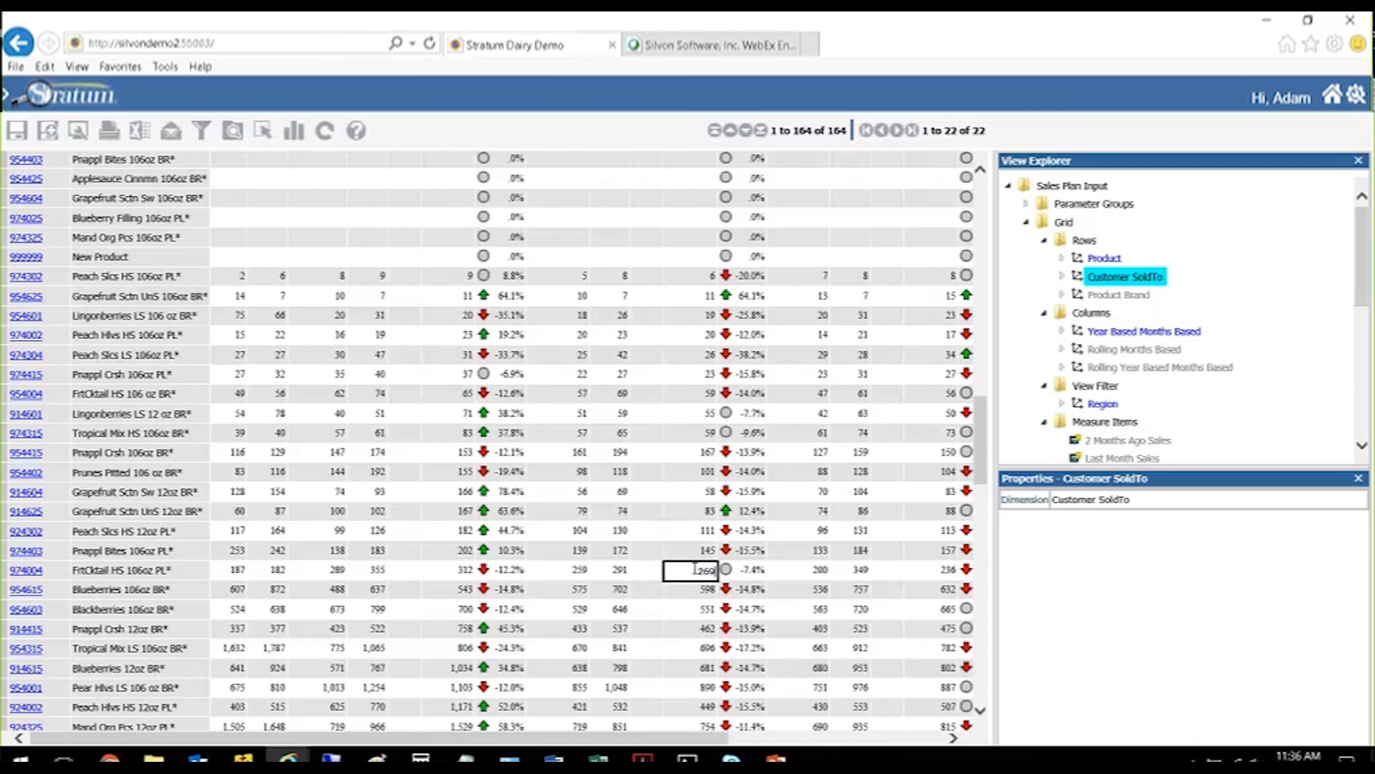
double_click(694, 570)
Step: Try to edit the blank November Sales Adjustment of Applesauce Cinnmn 106oz BR* and dismiss the planning message
scroll(694, 569, up, 6)
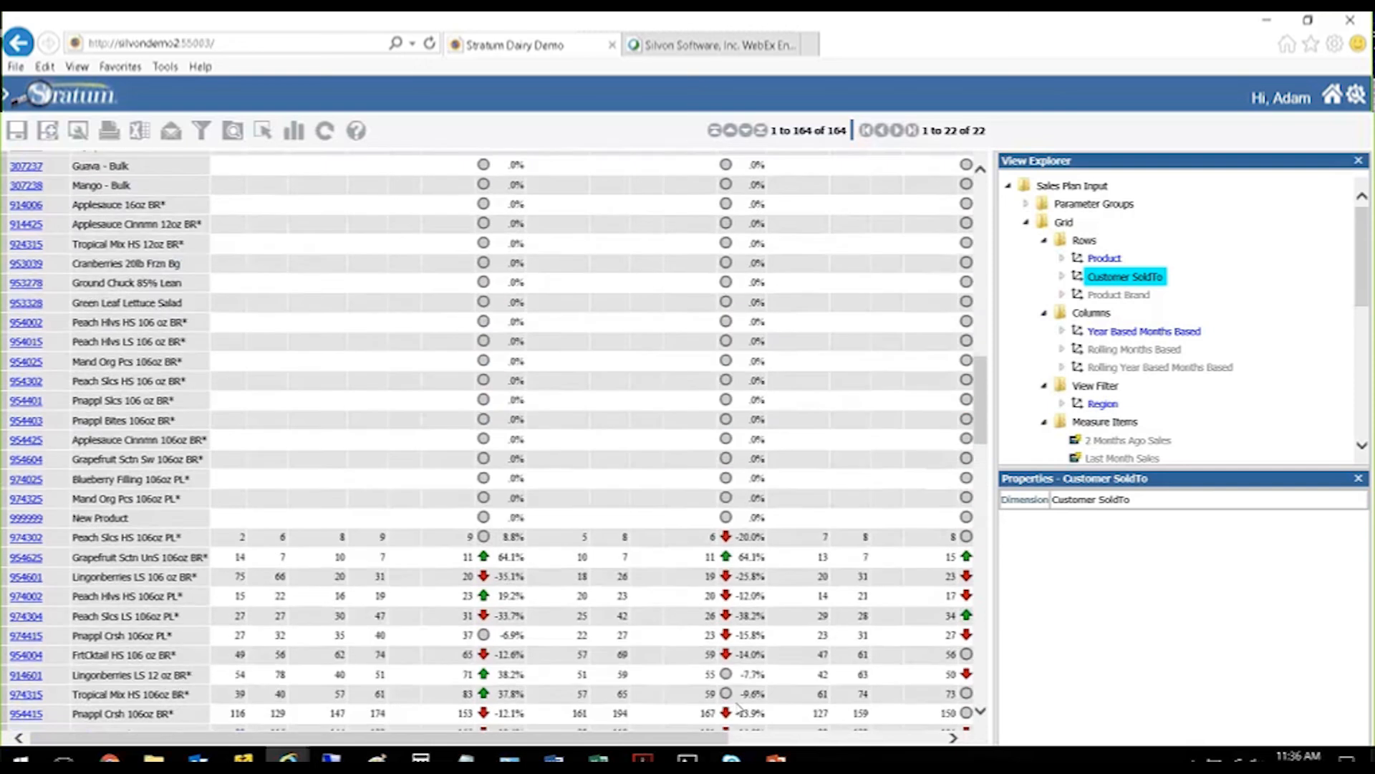
click(690, 526)
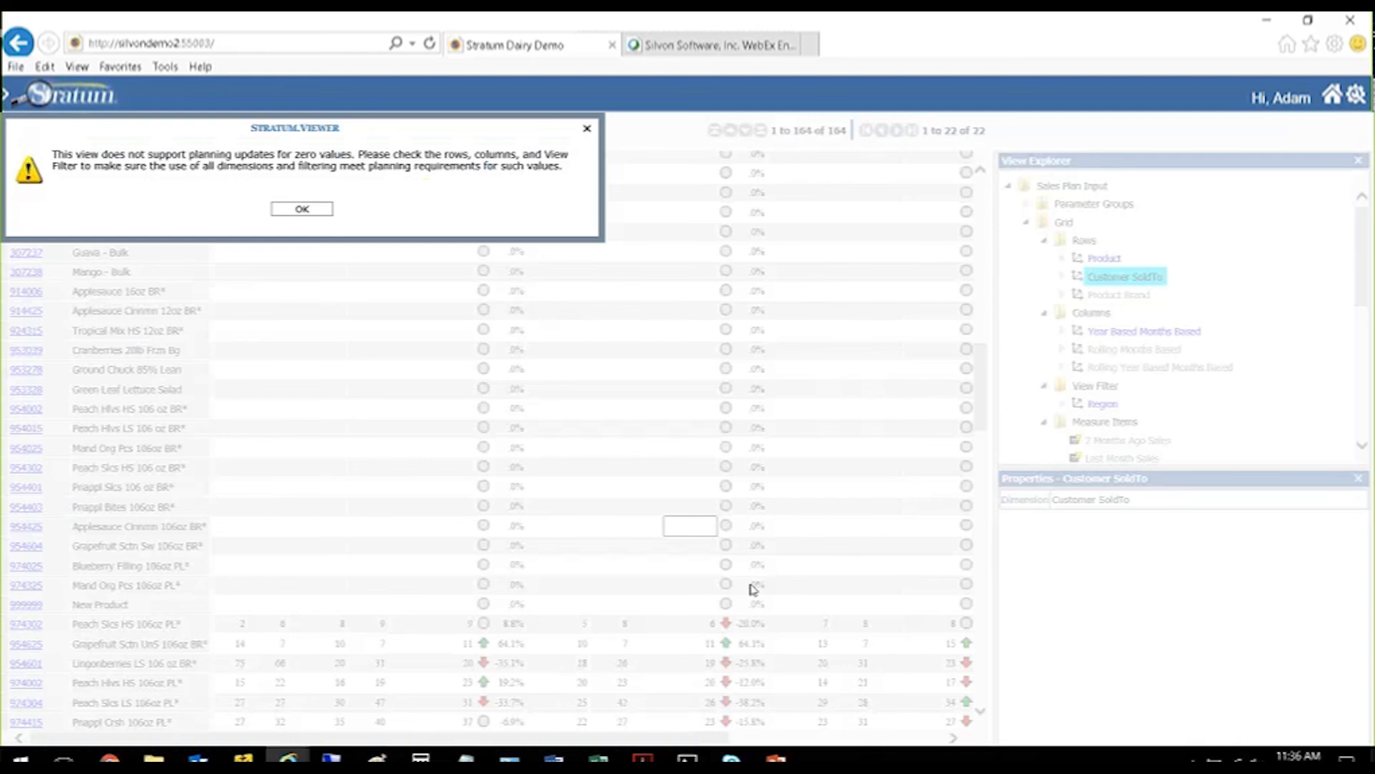
click(304, 210)
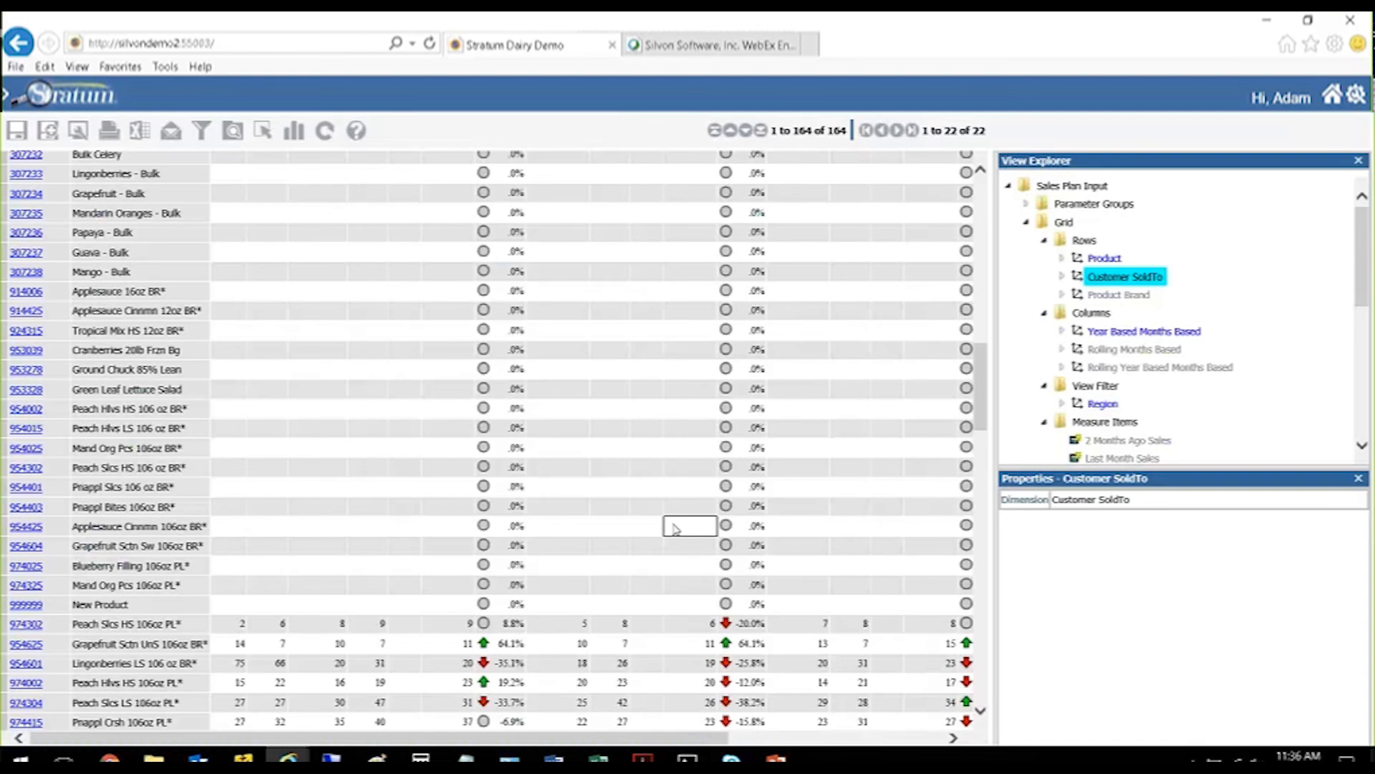
Step: Move Customer SoldTo back ahead of Product in the rows and apply the change
click(971, 399)
drag(973, 404, 924, 261)
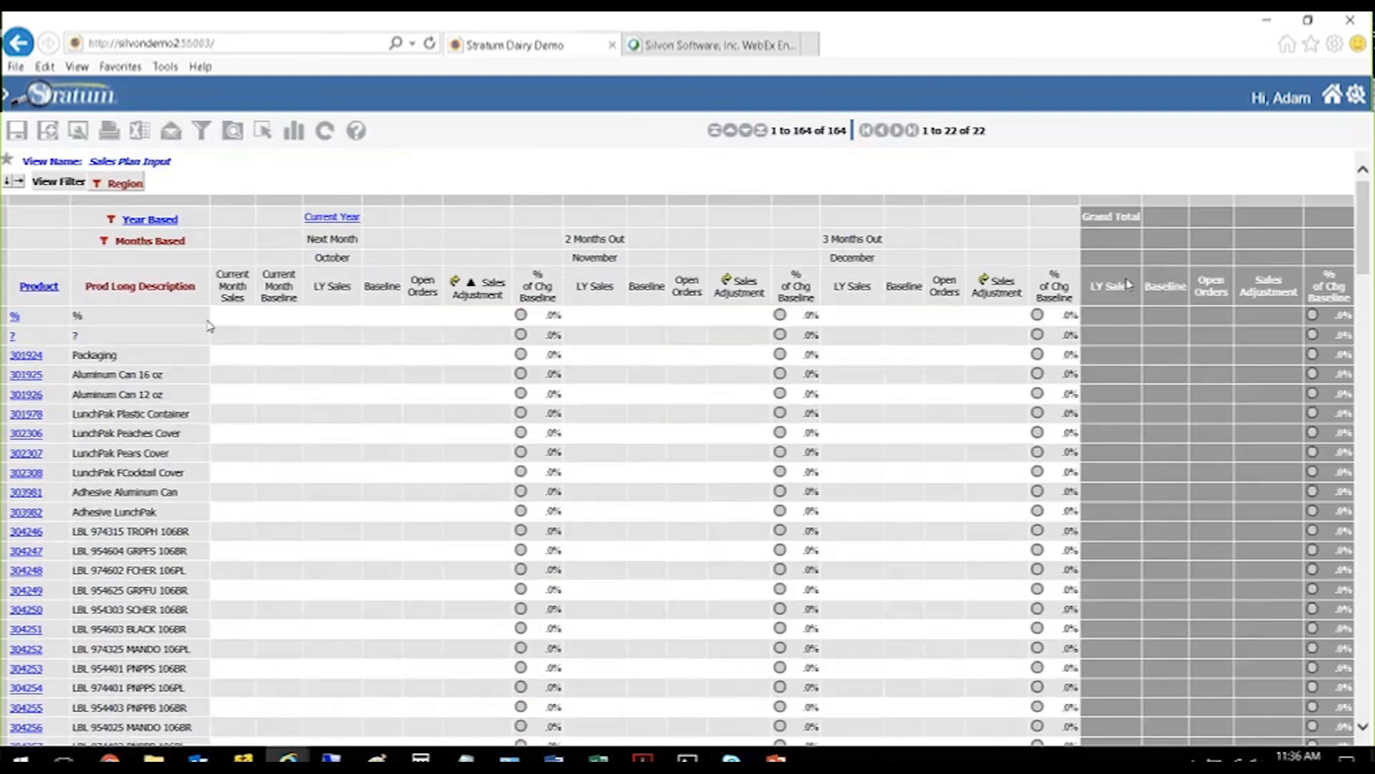
click(247, 140)
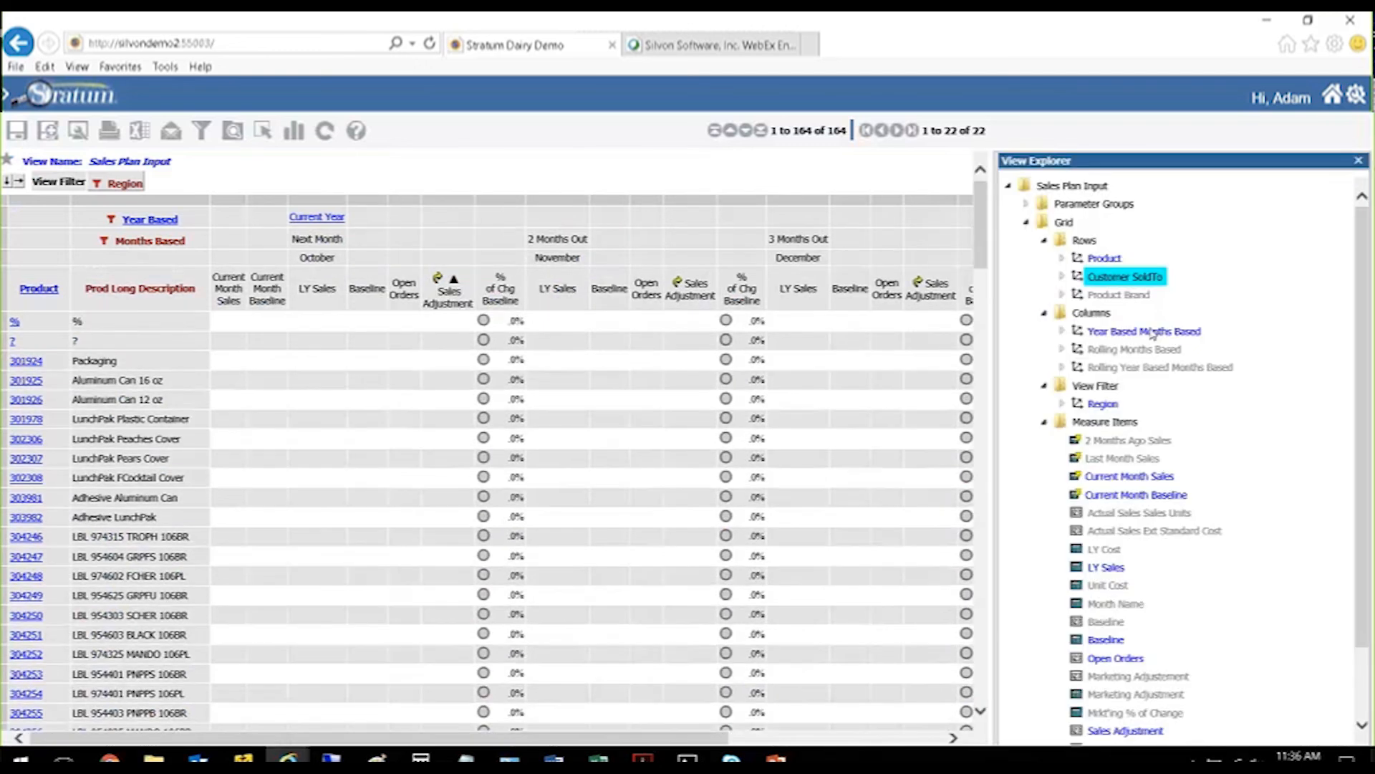
click(650, 462)
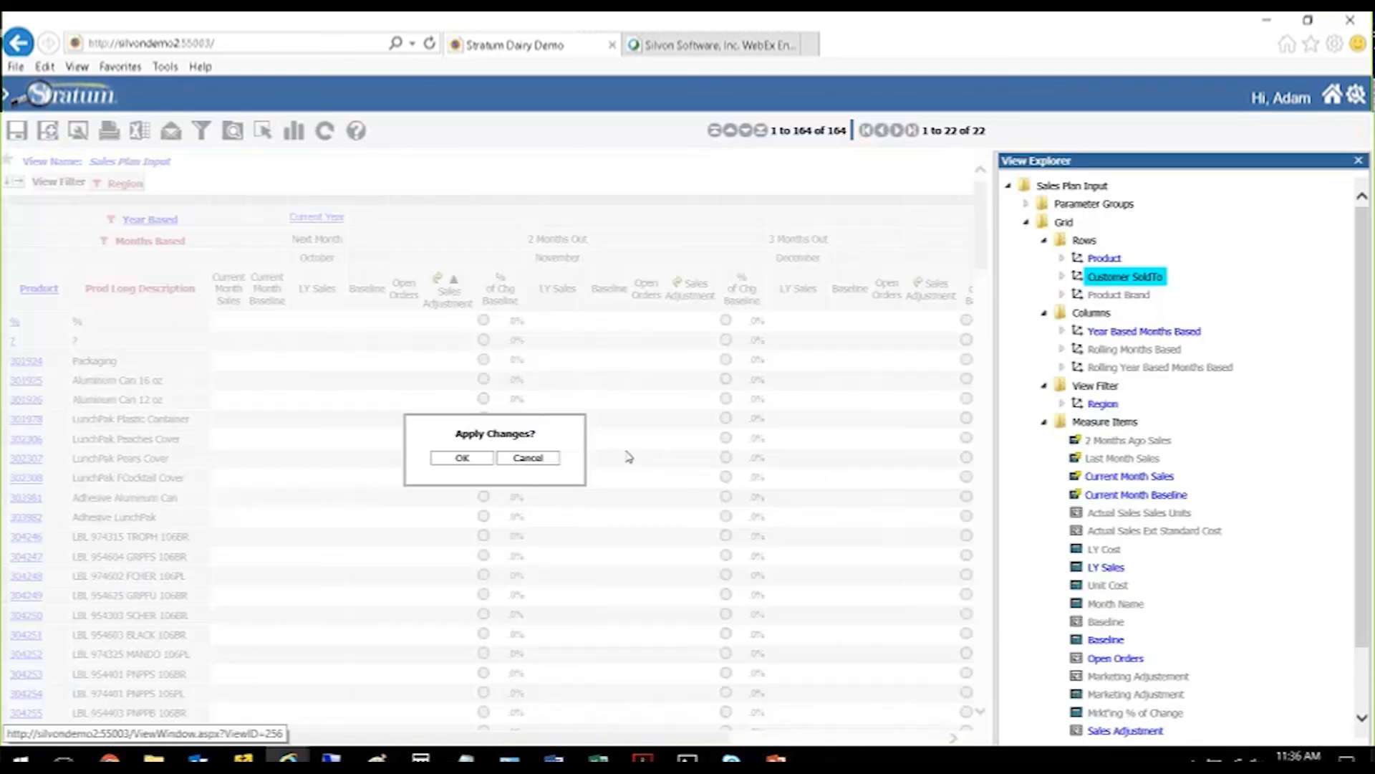
click(462, 458)
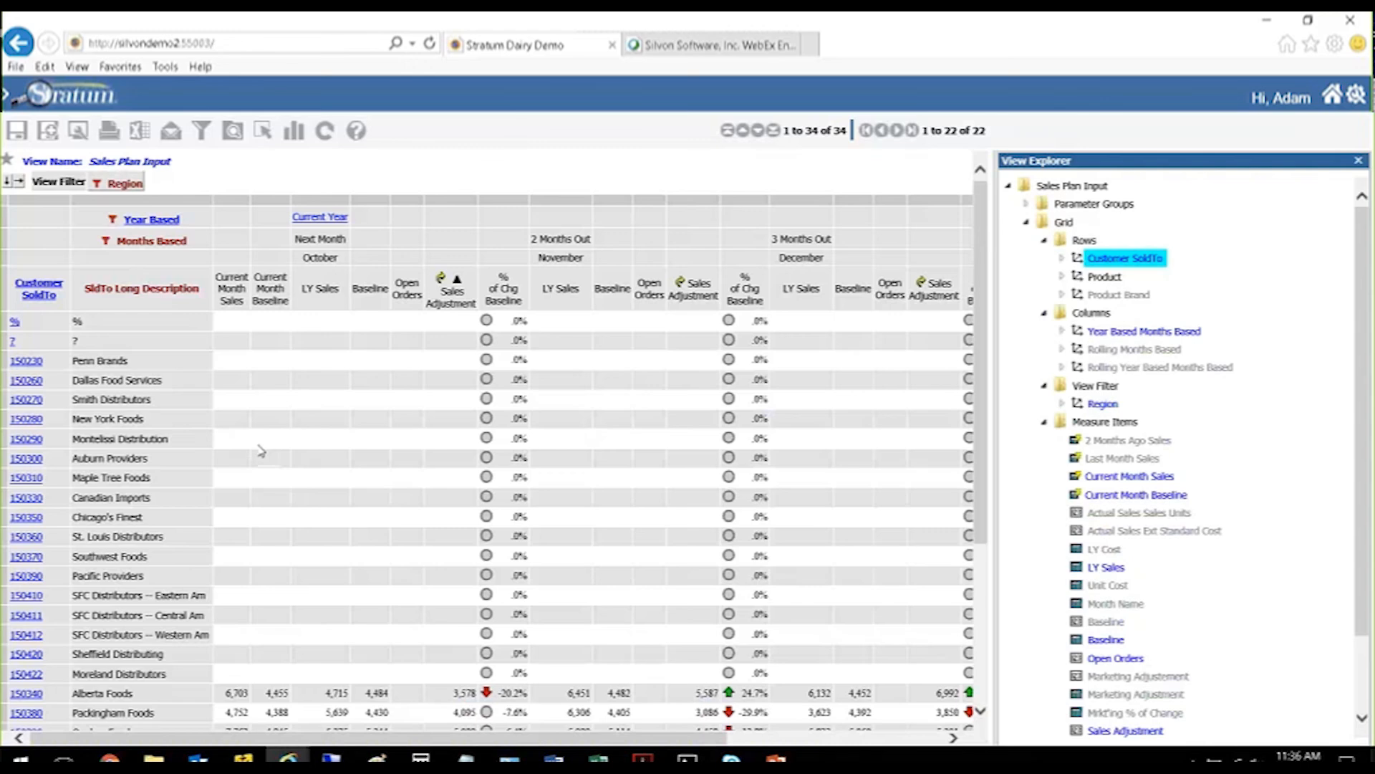
Step: Drill down into the Wilder Foods -- Western Americ customer to list its products, including those without data
scroll(230, 442, down, 1)
scroll(234, 442, up, 1)
scroll(772, 442, down, 3)
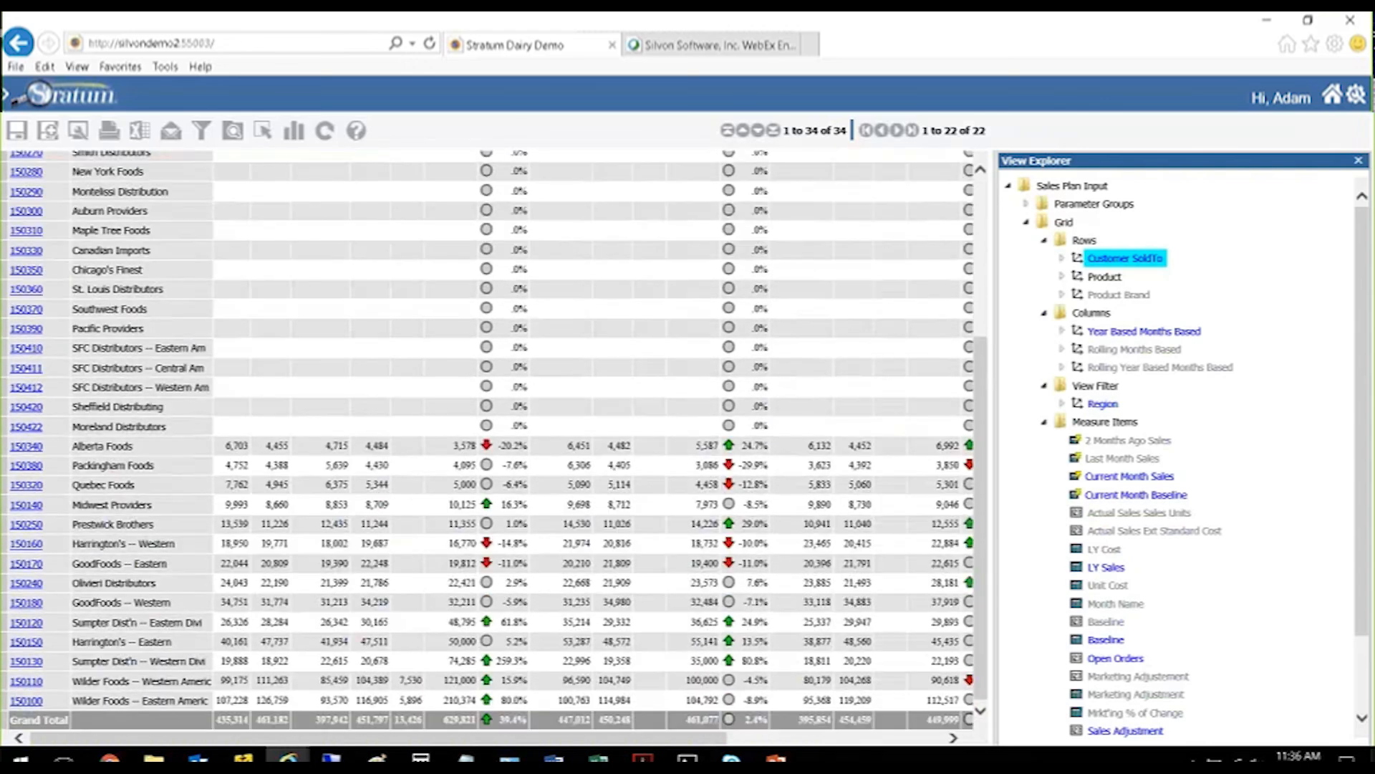
click(33, 685)
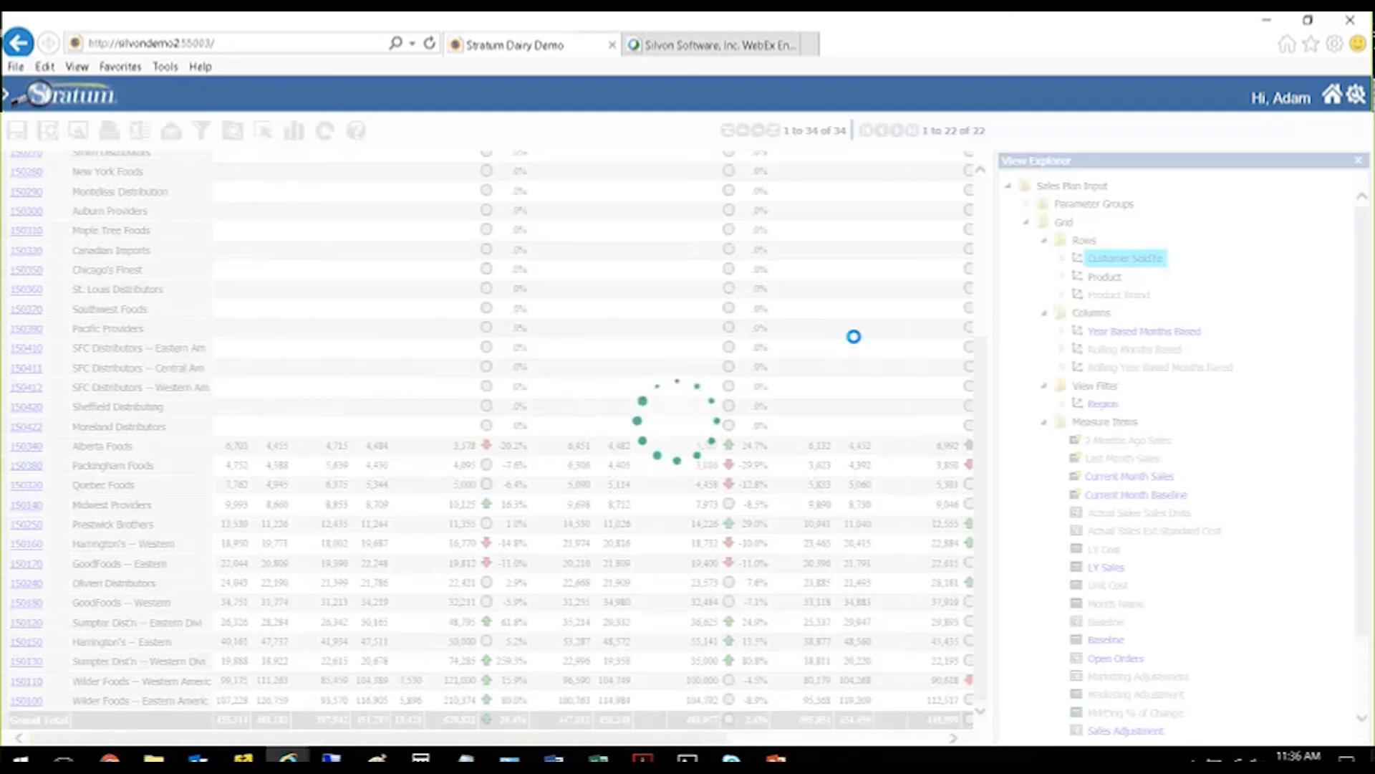
scroll(852, 337, up, 3)
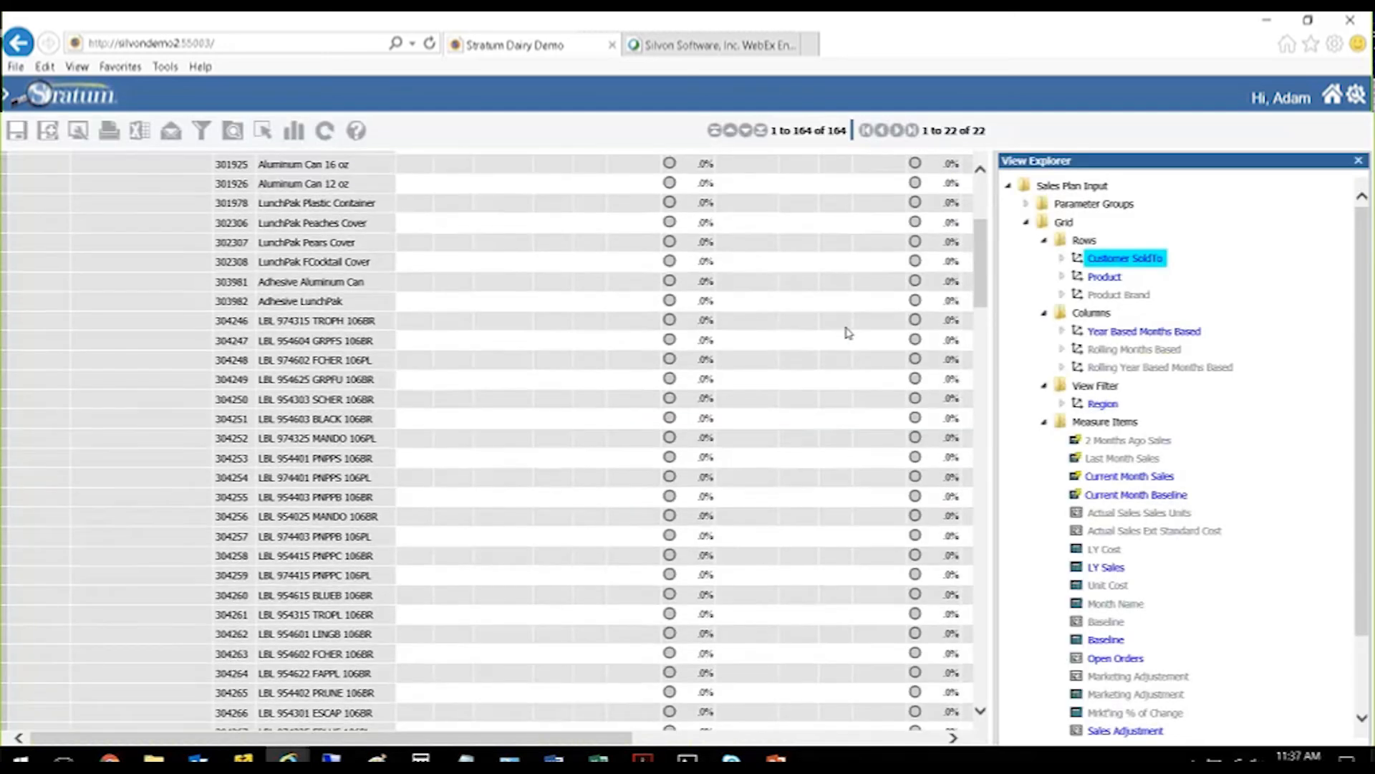
Step: Examine the full product list of Wilder Foods -- Western Americ, comparing products with and without sales data
scroll(839, 323, down, 17)
scroll(838, 321, up, 5)
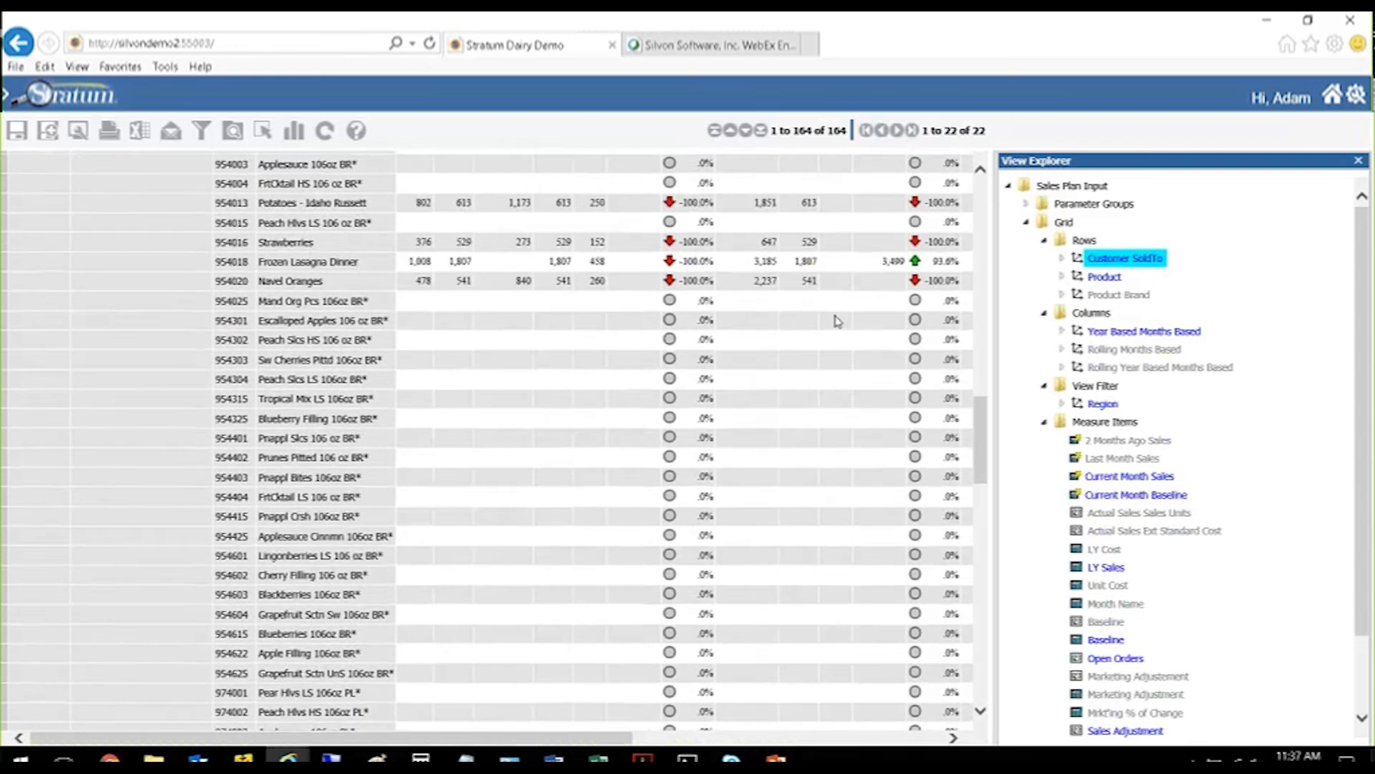
scroll(838, 321, up, 15)
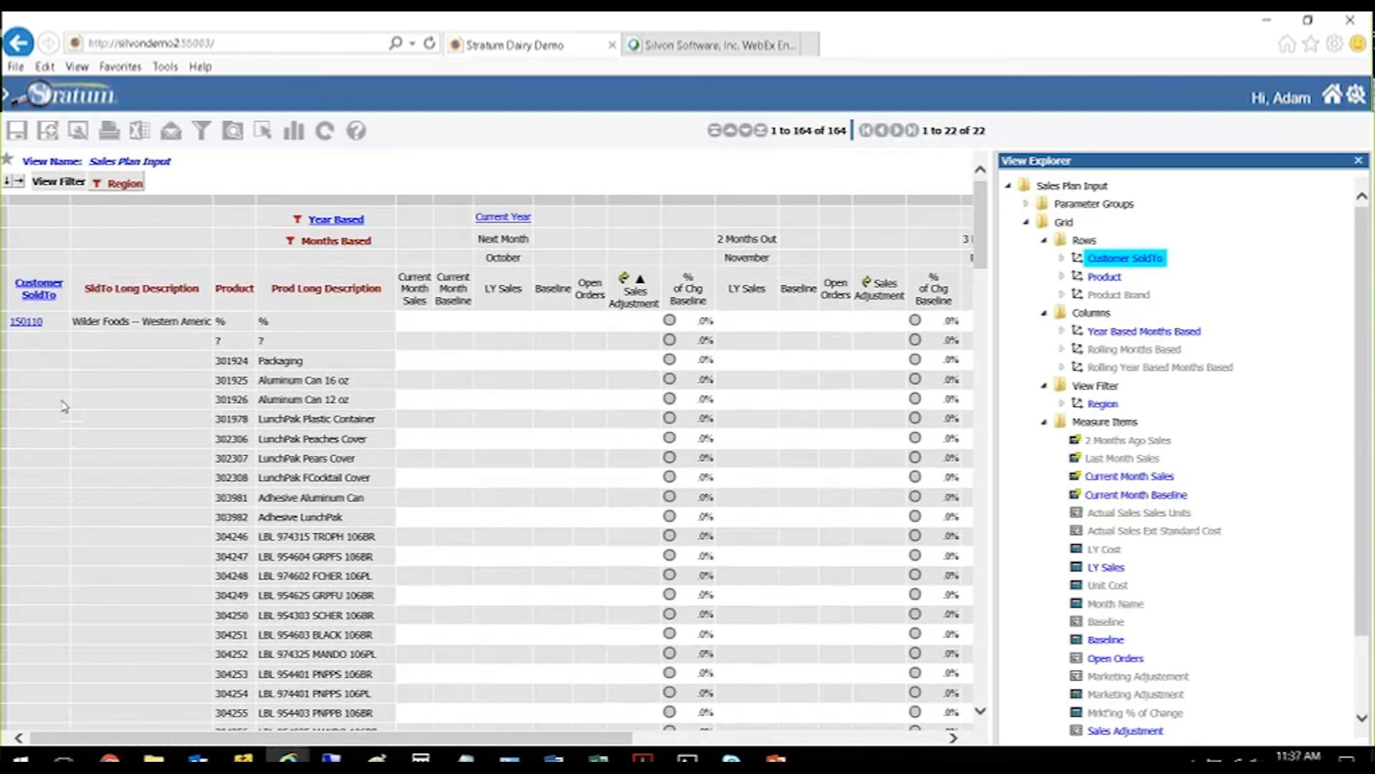
scroll(64, 406, down, 5)
scroll(64, 407, down, 10)
scroll(65, 407, up, 12)
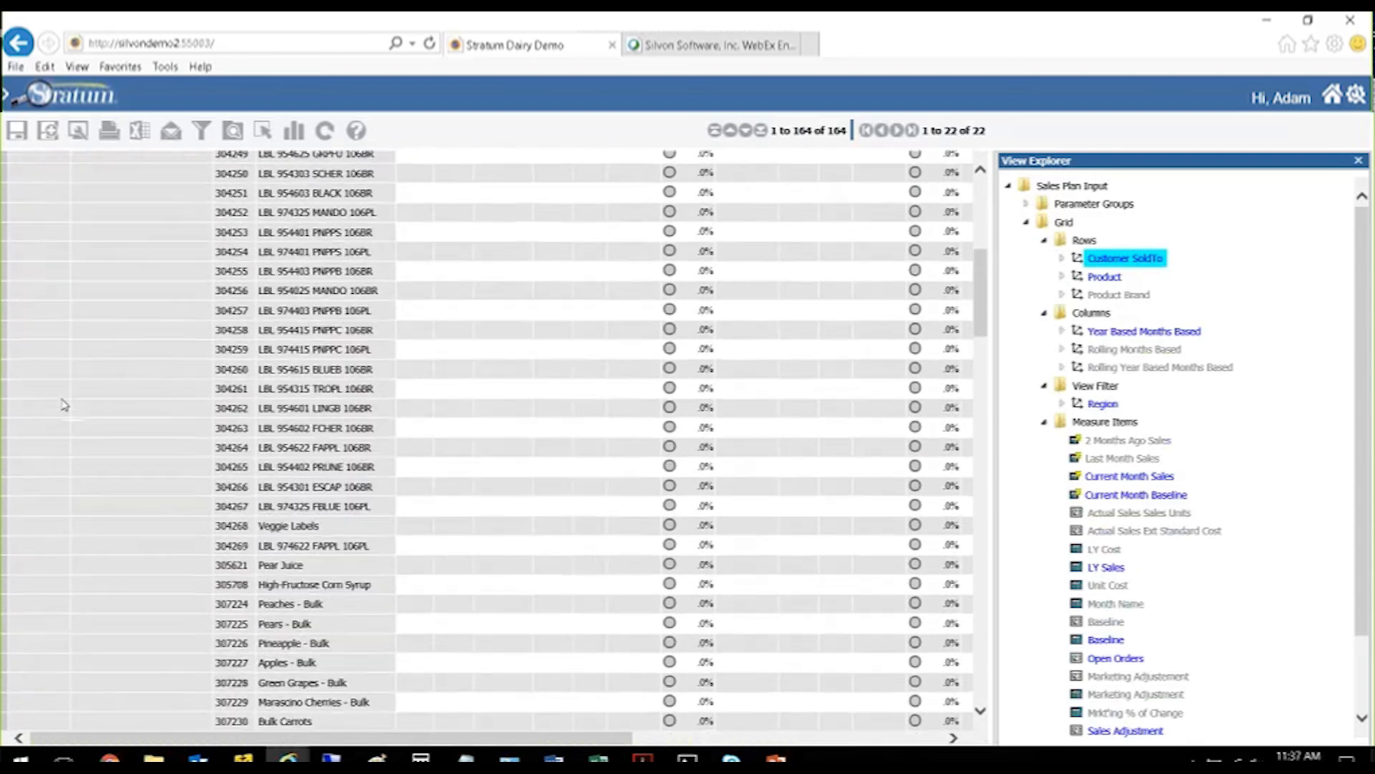
scroll(296, 413, down, 20)
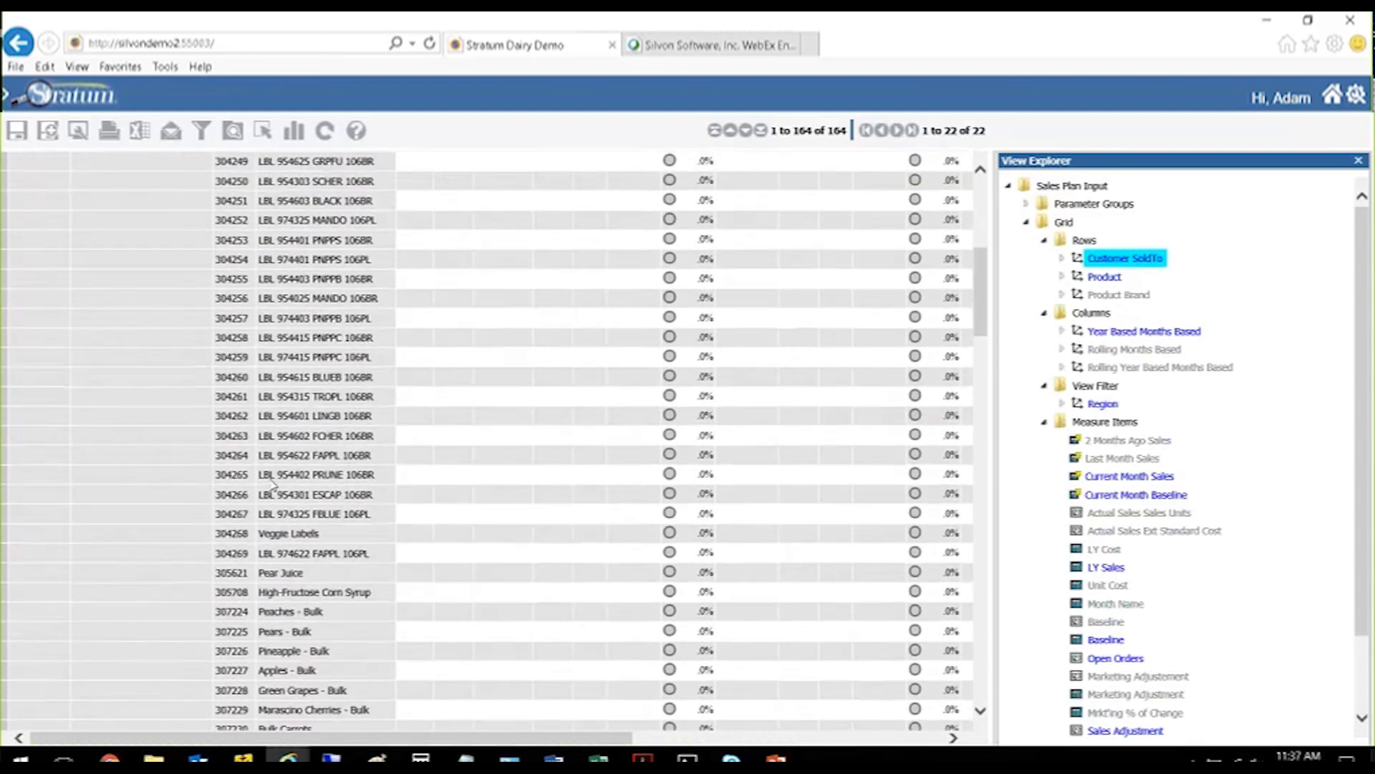
scroll(273, 487, down, 10)
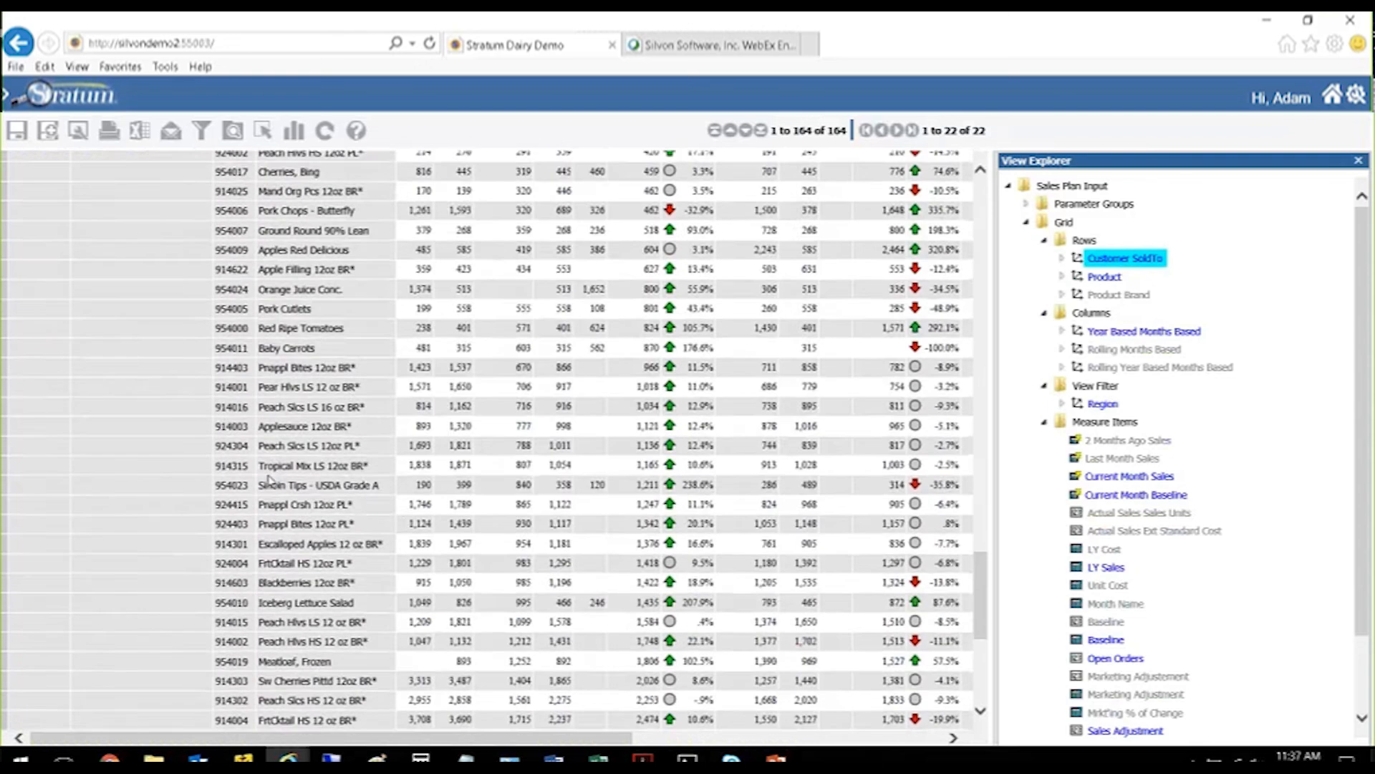
scroll(270, 479, up, 10)
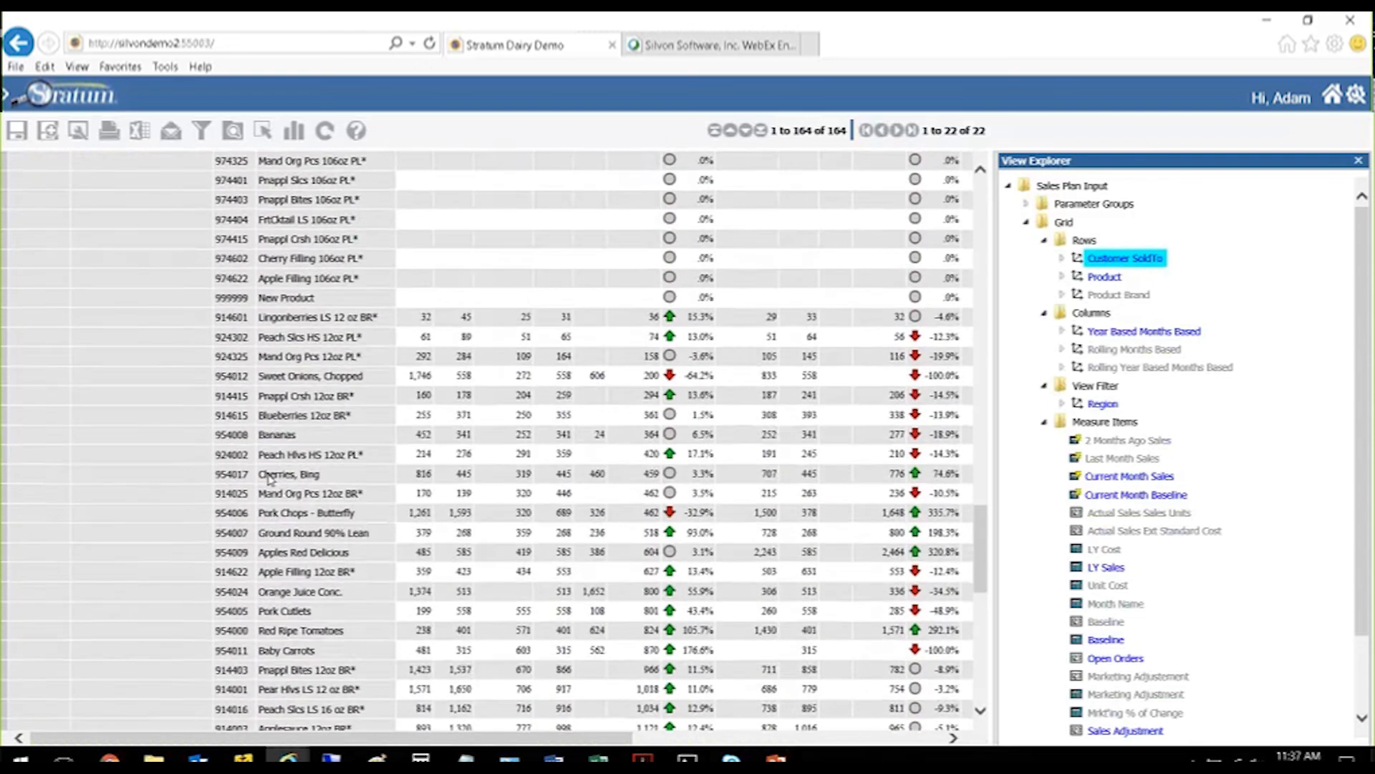
scroll(767, 451, up, 8)
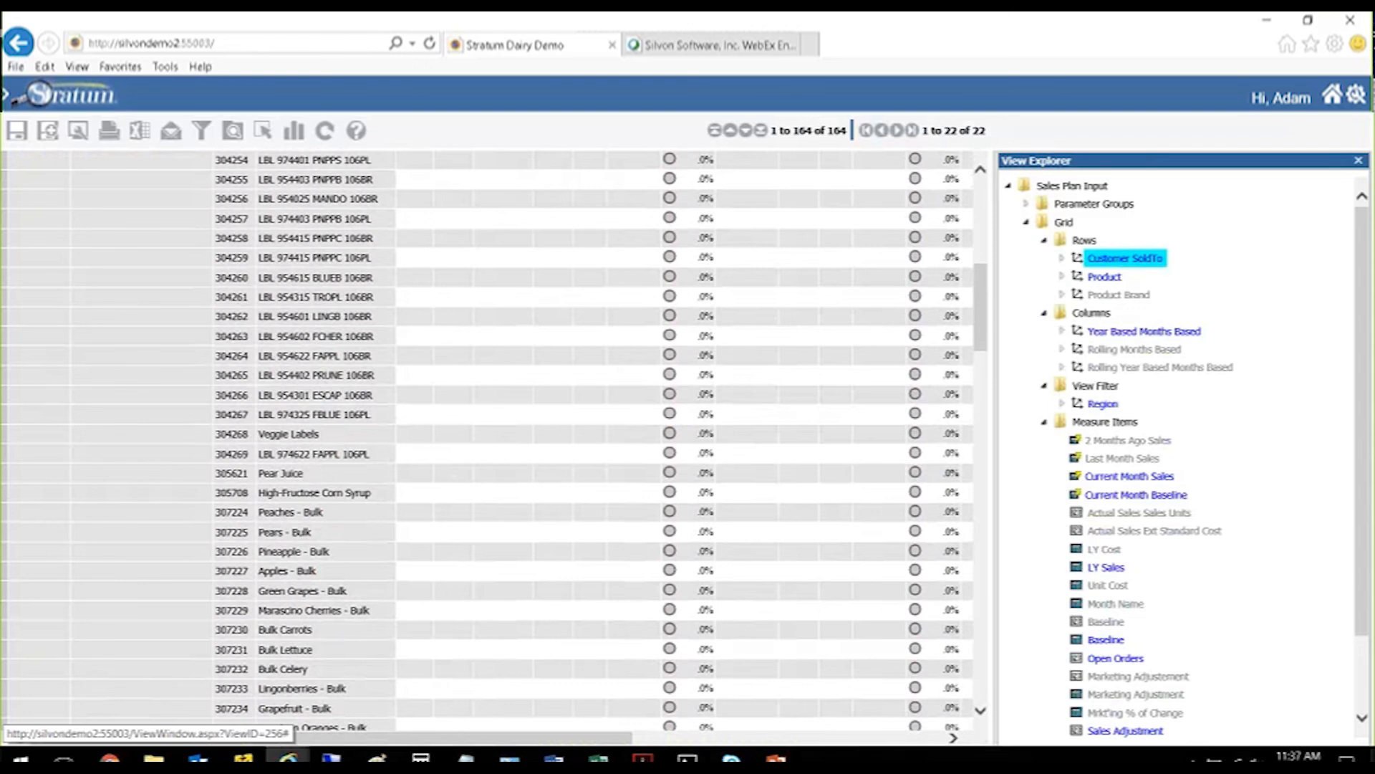
Step: Set the Relationship Filter and Empty Filter properties of the Rows to Yes and apply the changes
right_click(1083, 240)
click(1009, 315)
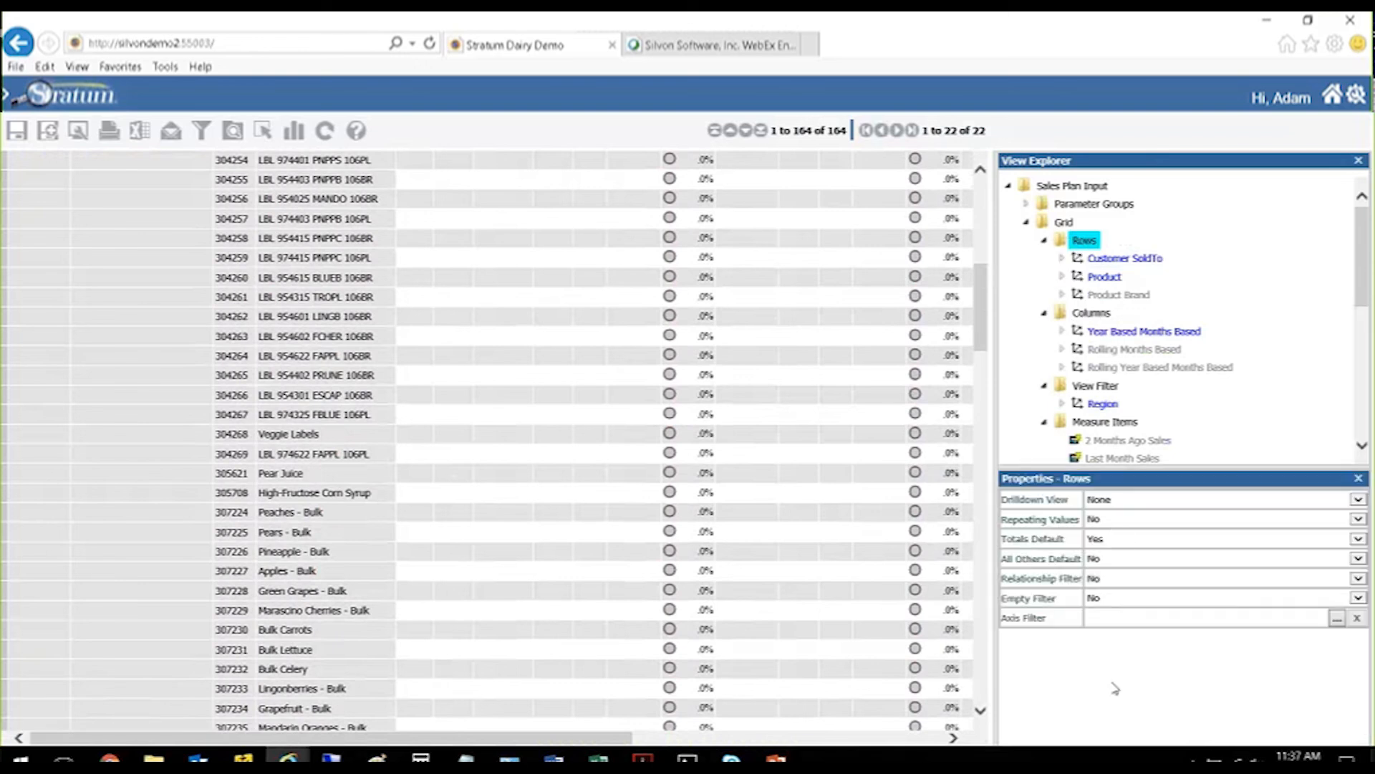
click(1115, 596)
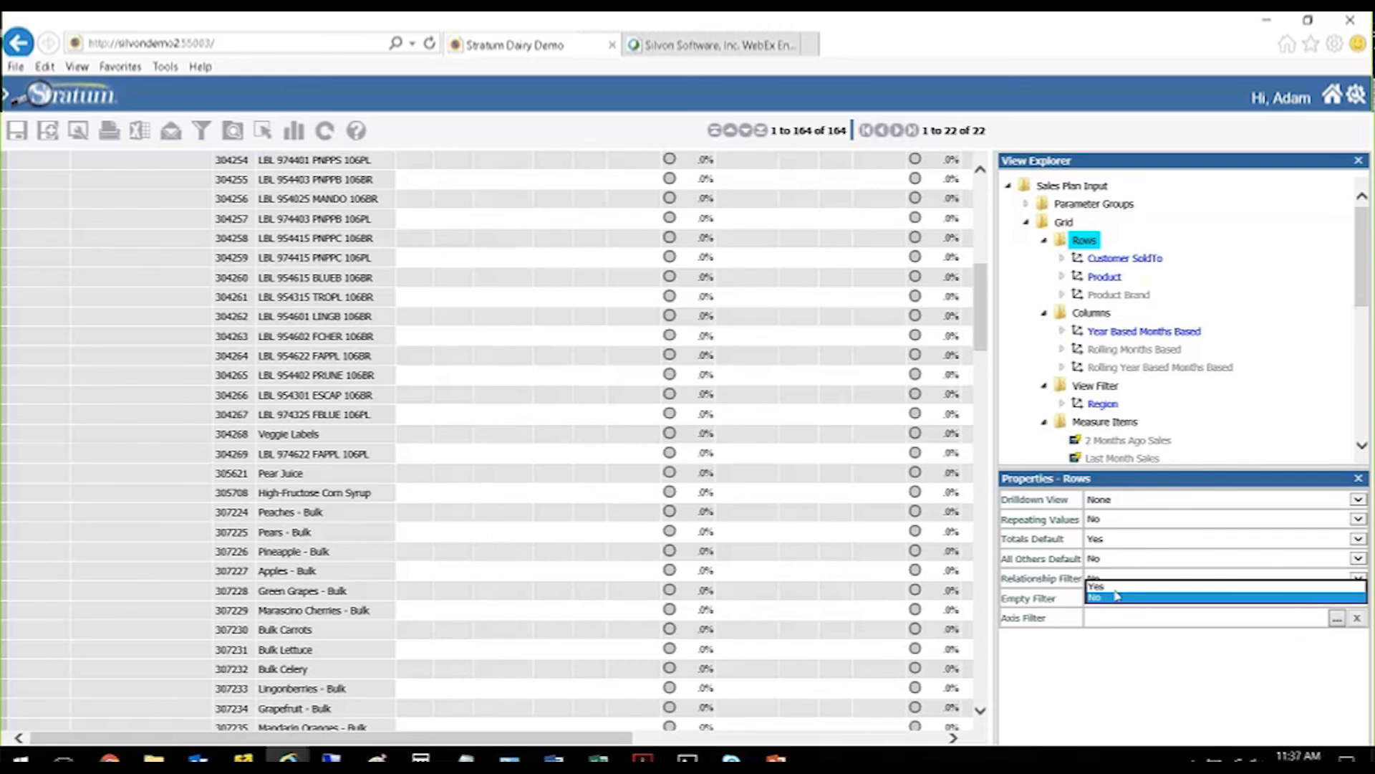
click(1117, 589)
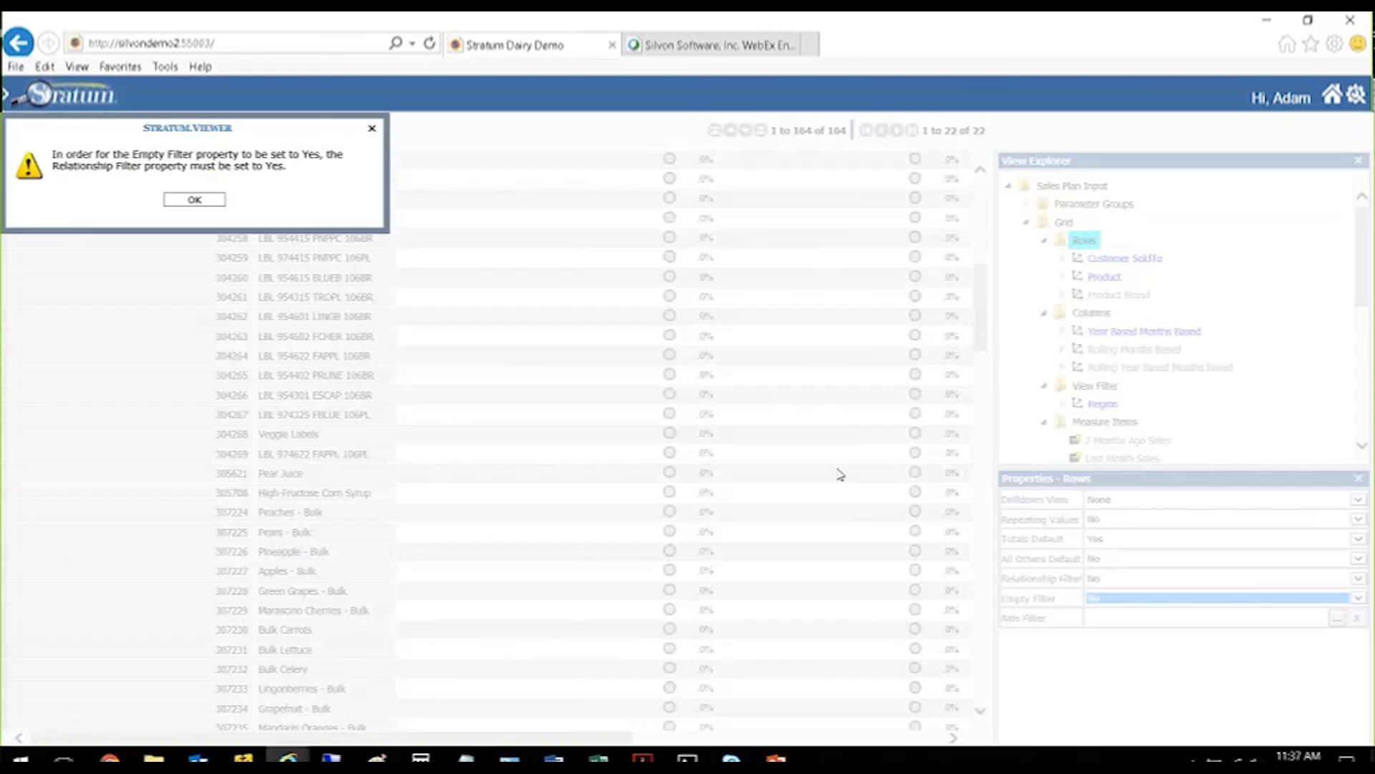
click(204, 201)
click(1109, 576)
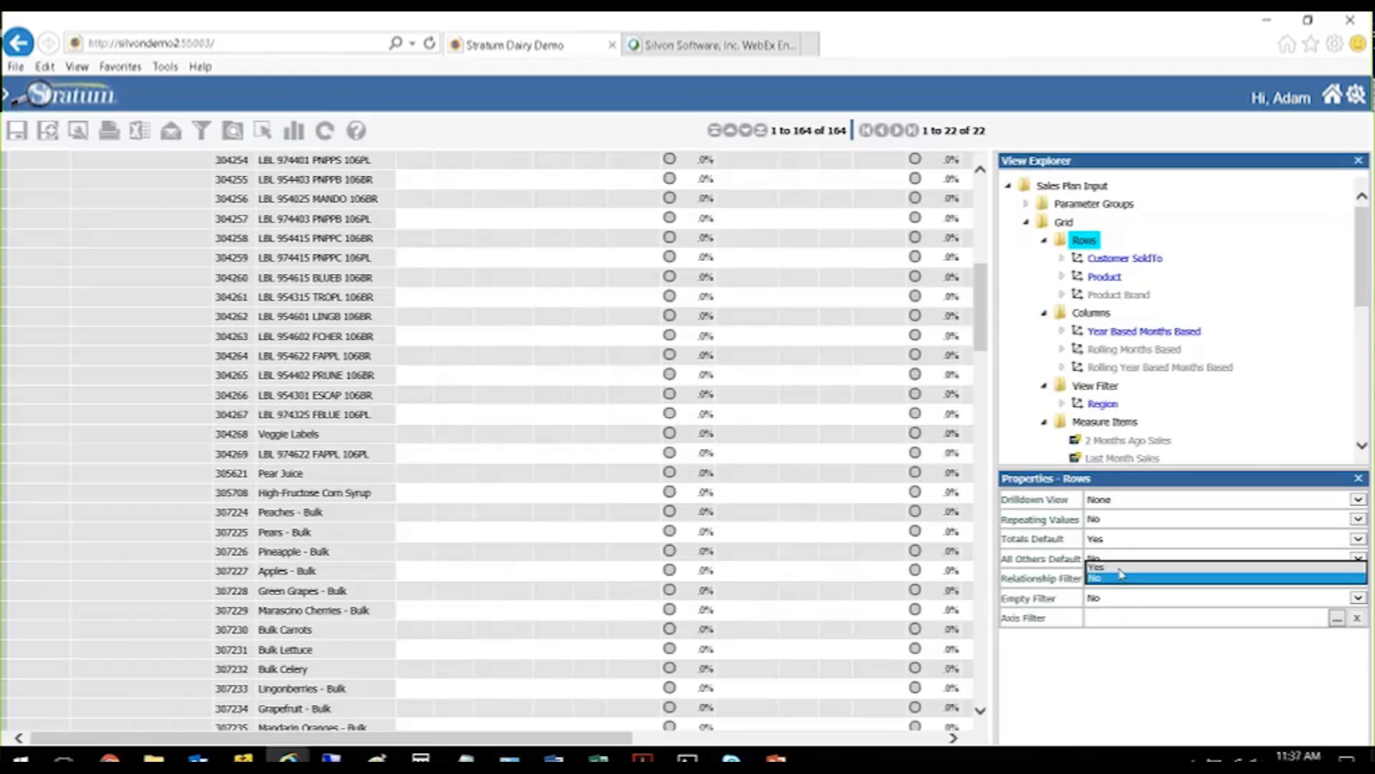
click(1116, 586)
click(1112, 587)
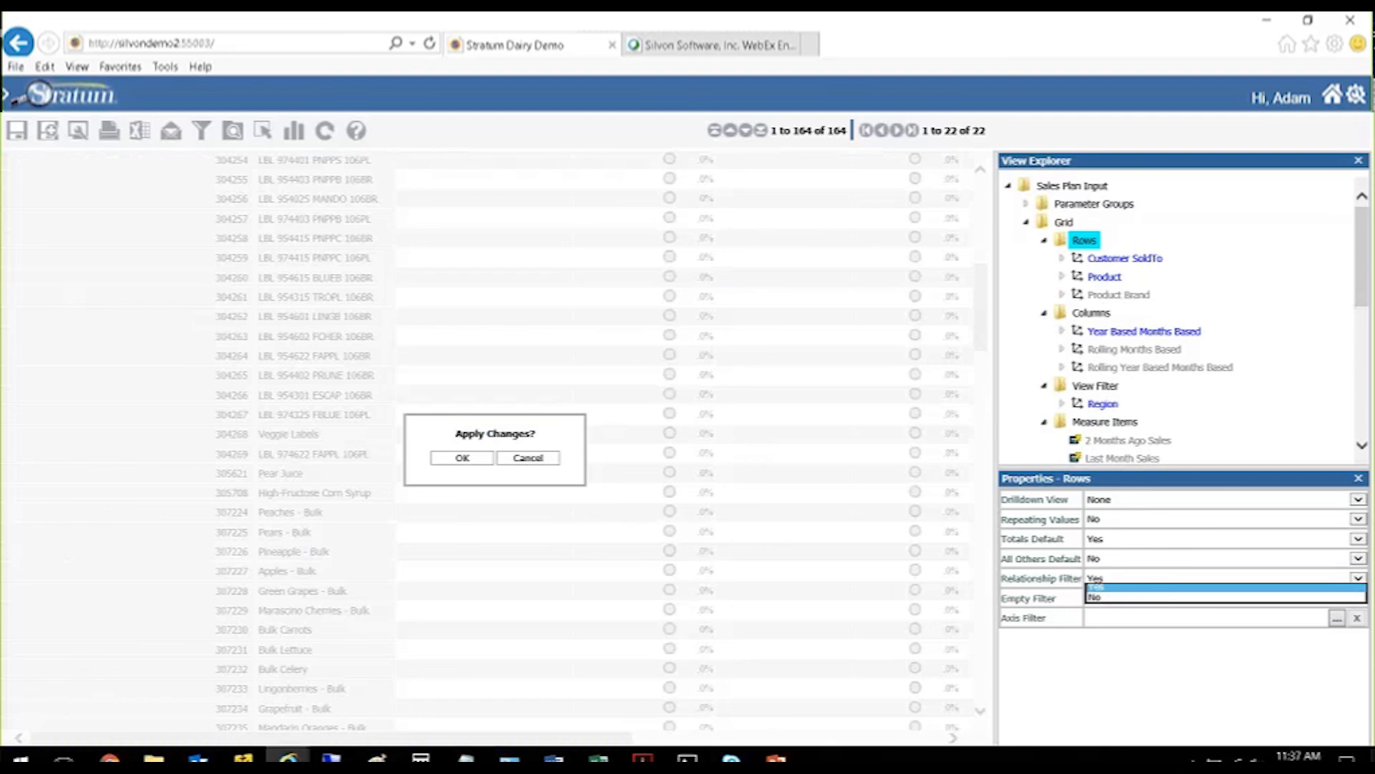
click(463, 458)
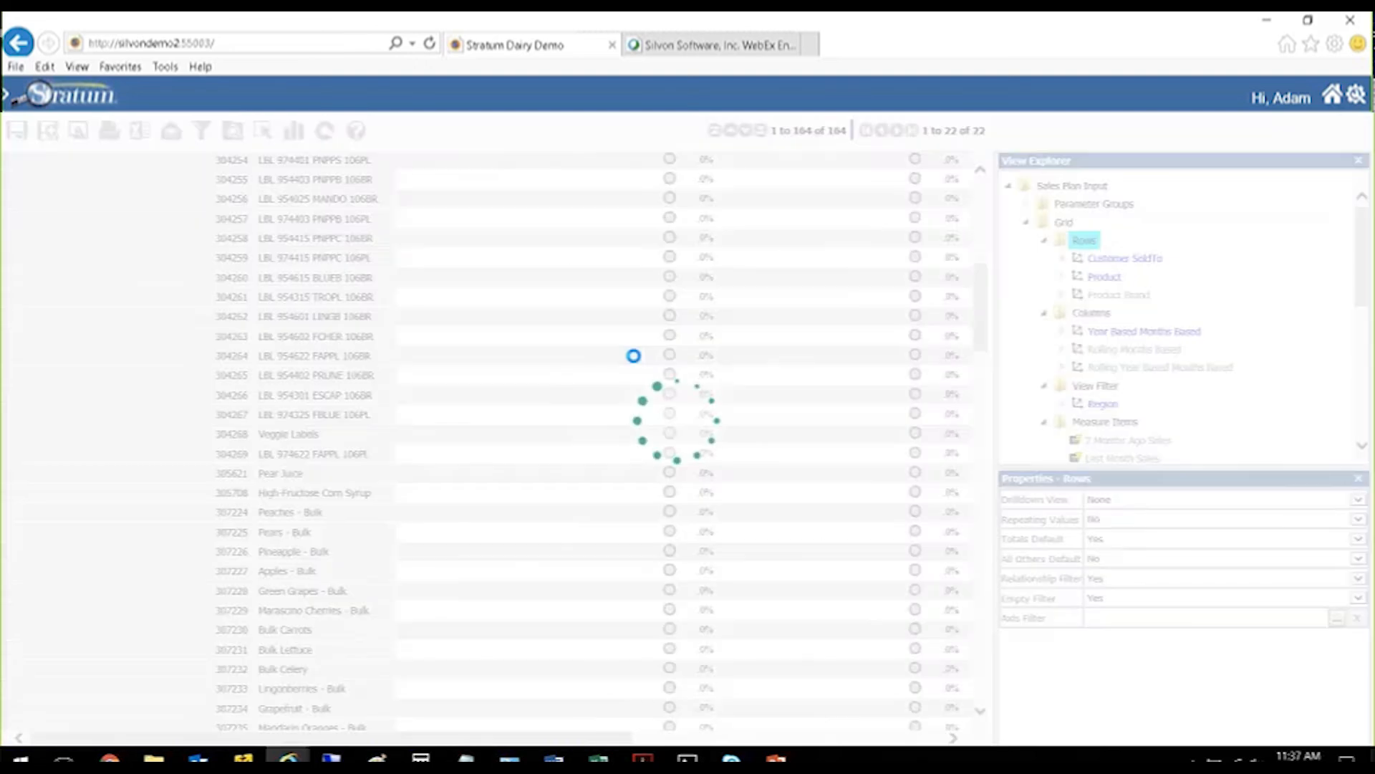
Step: Set the October Sales Adjustment of Navel Oranges to 1000
scroll(635, 361, up, 8)
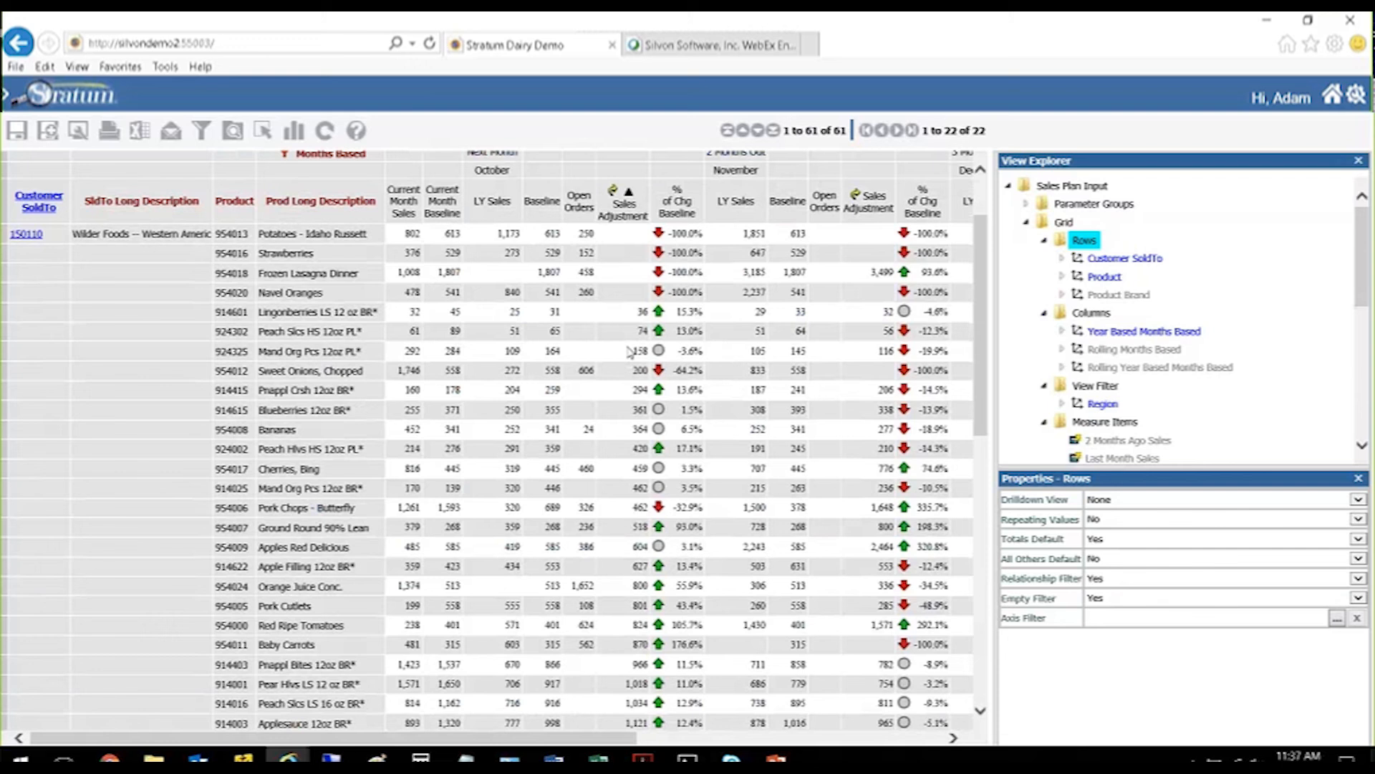
click(621, 292)
drag(621, 292, 645, 293)
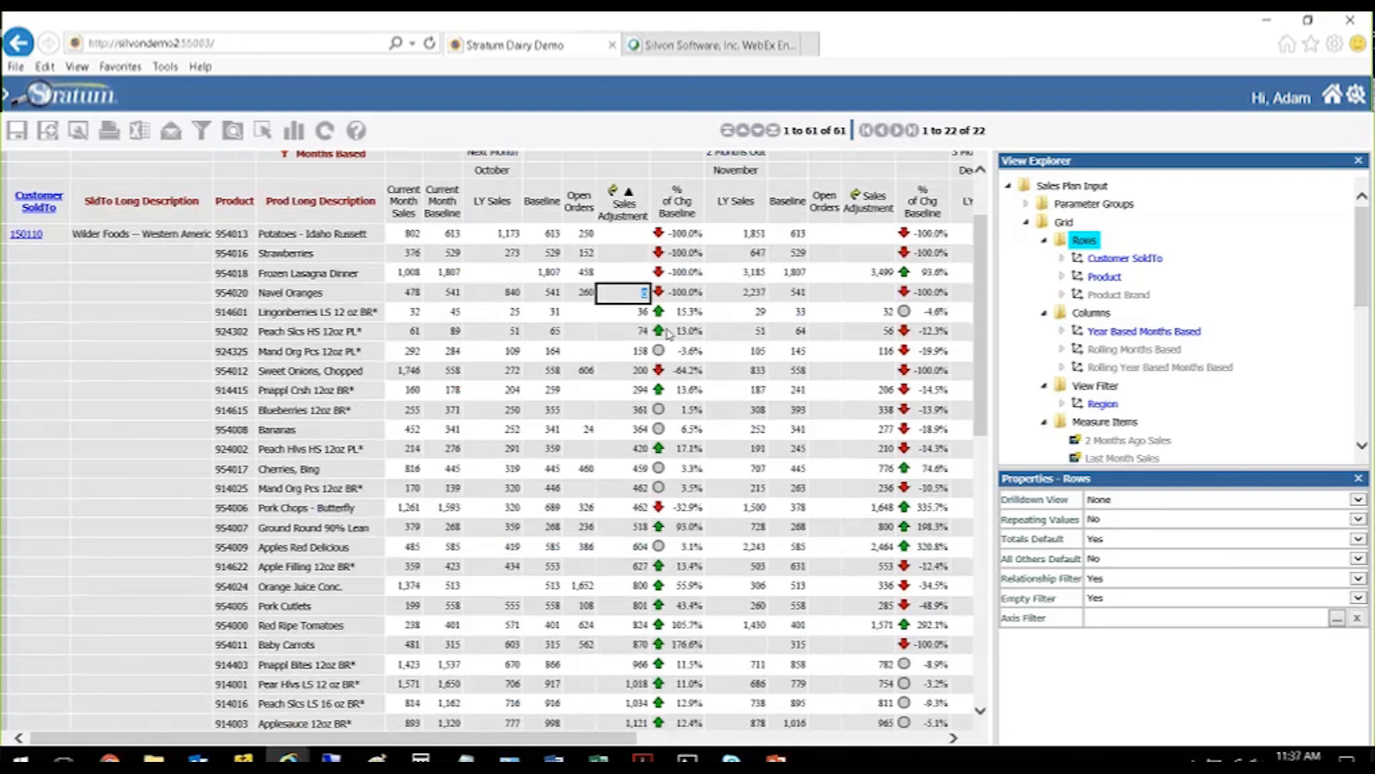
text(1000)
key(Tab)
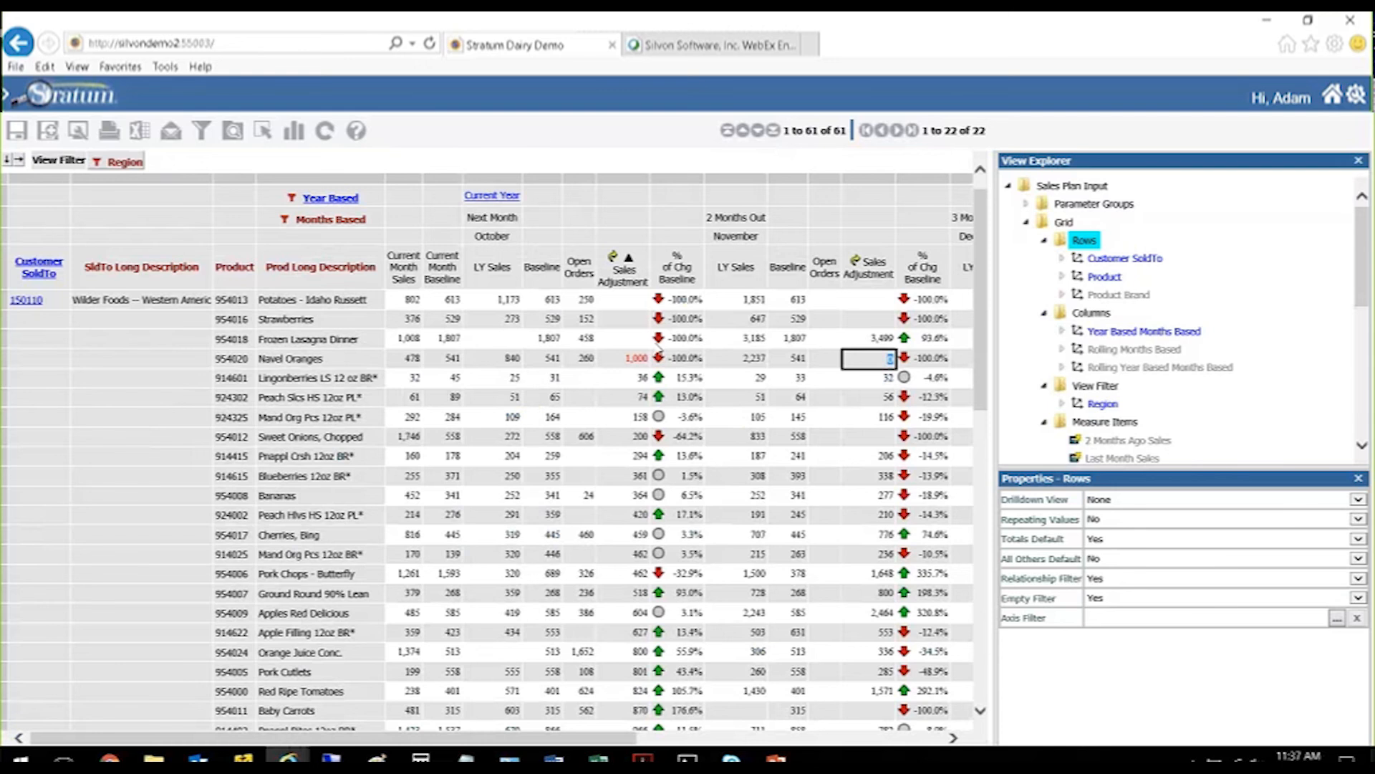
mouse_move(659, 352)
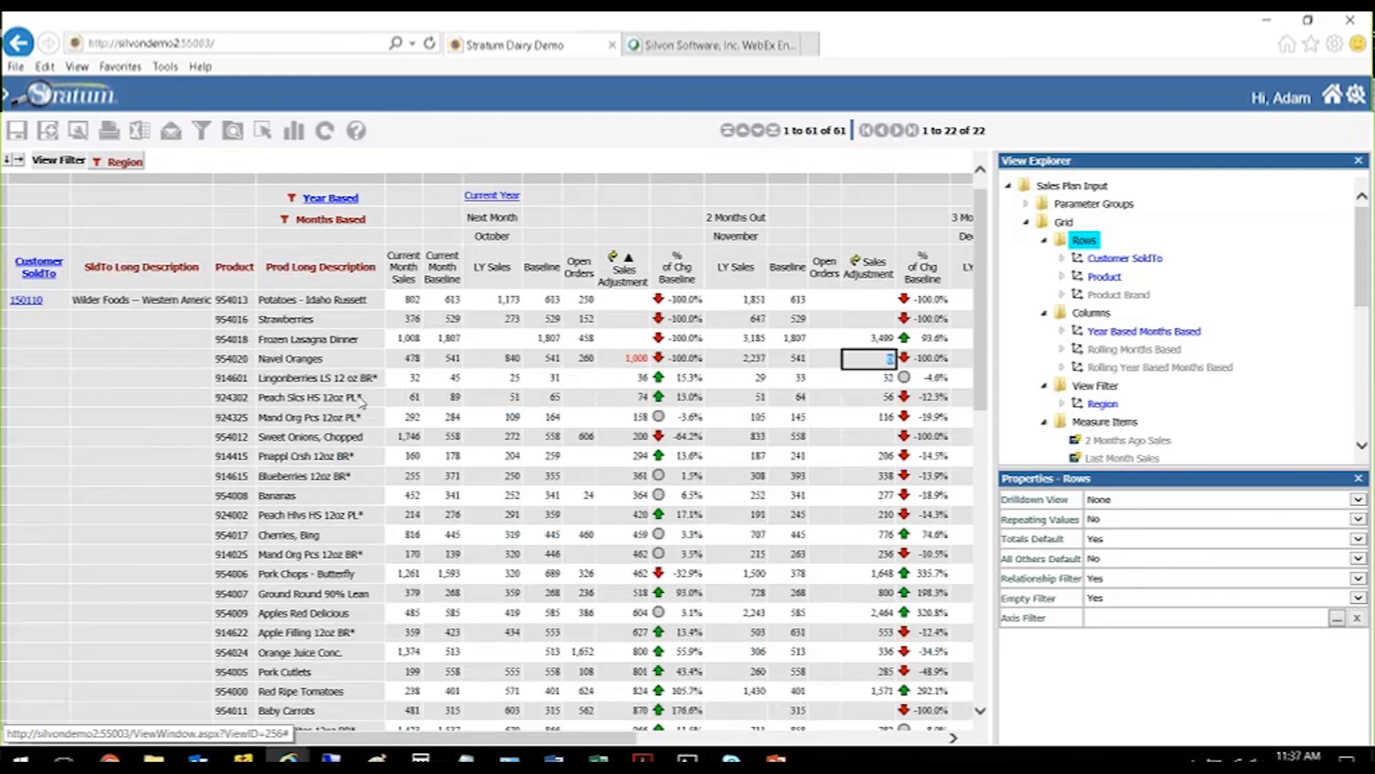
Step: Place Product Brand between Customer SoldTo and Product in the rows, show it, and apply the changes
click(1138, 300)
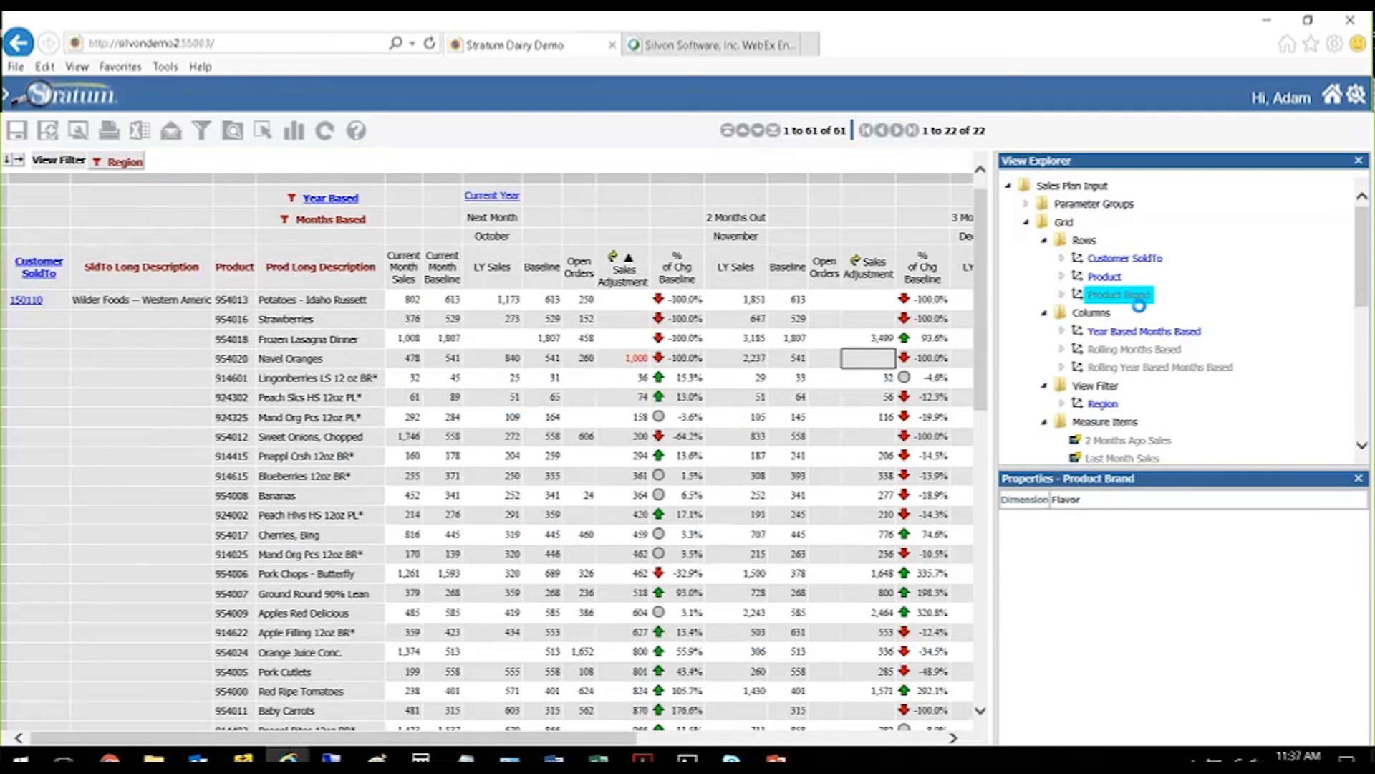
drag(1139, 304, 1121, 271)
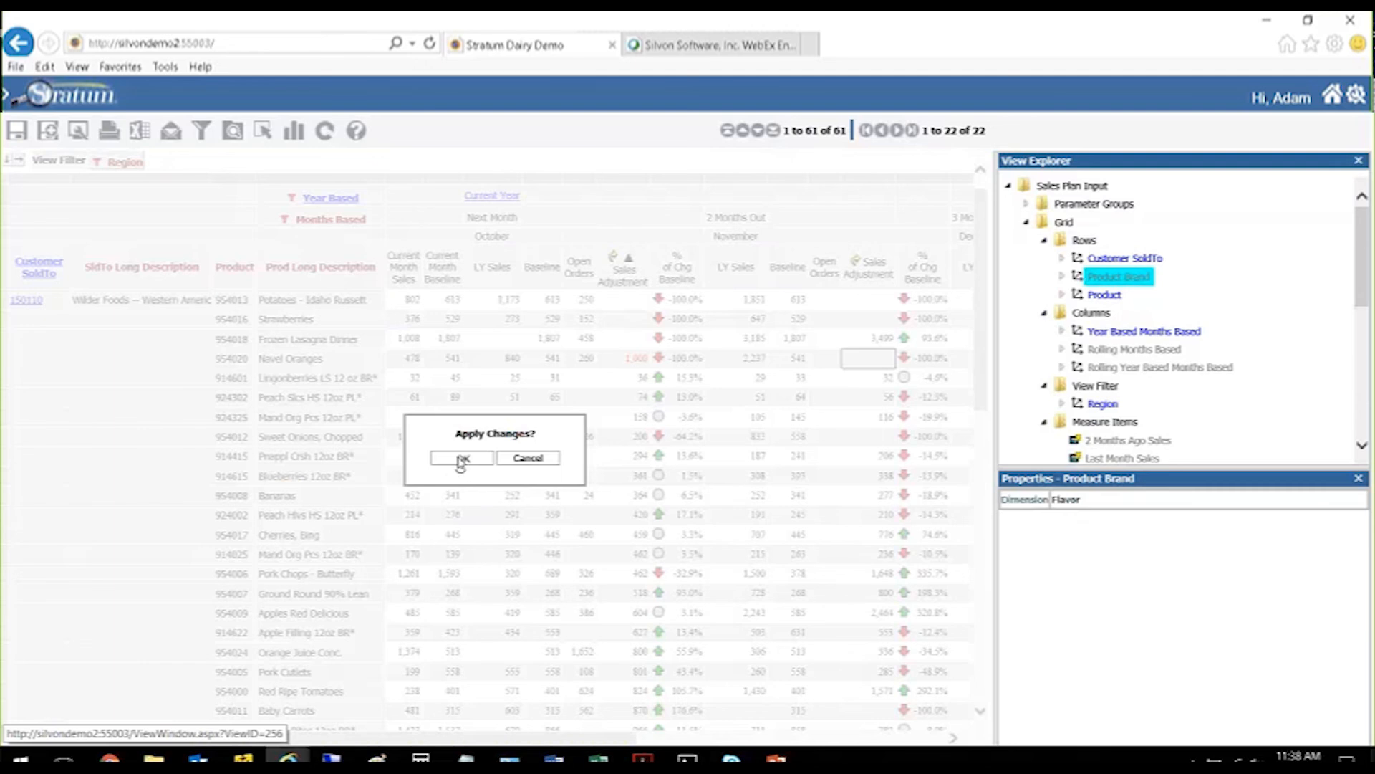
click(460, 461)
click(239, 210)
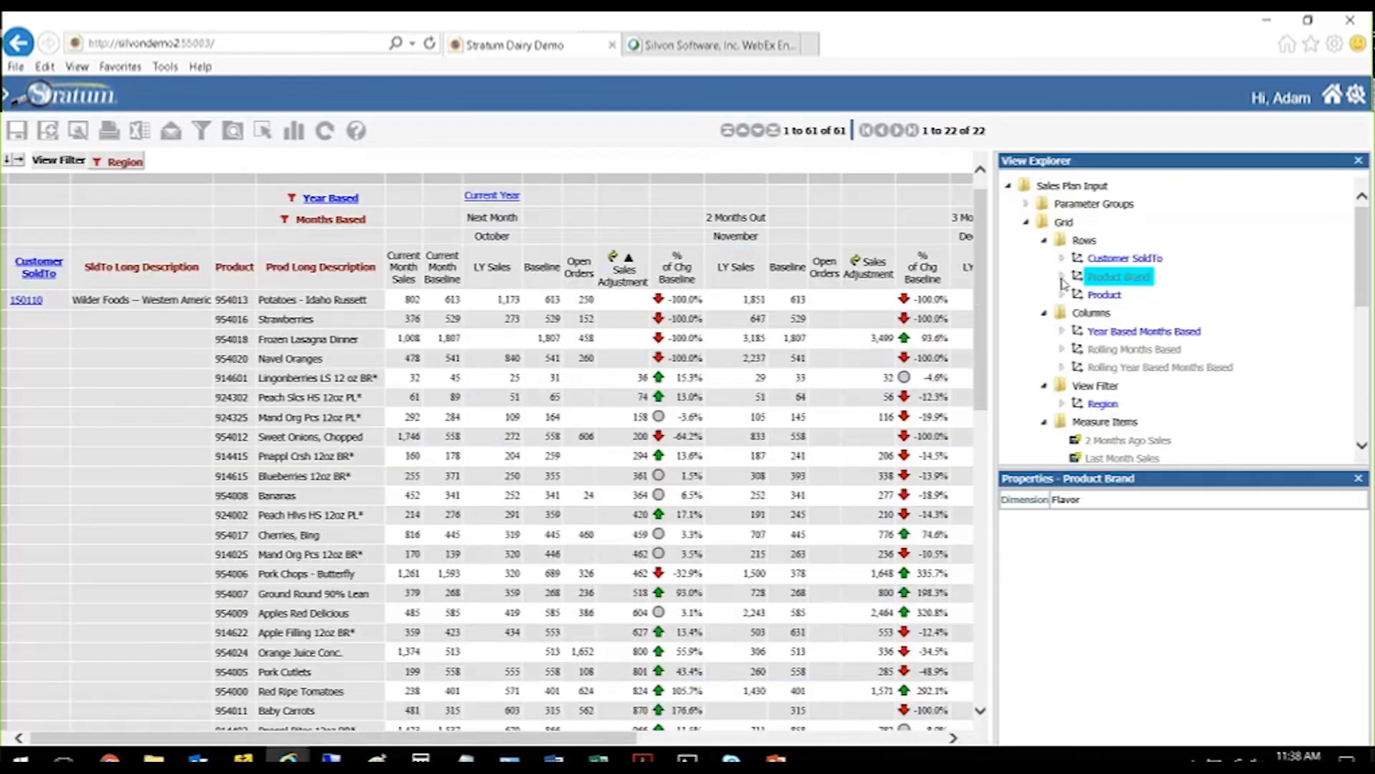
right_click(1114, 280)
click(1045, 309)
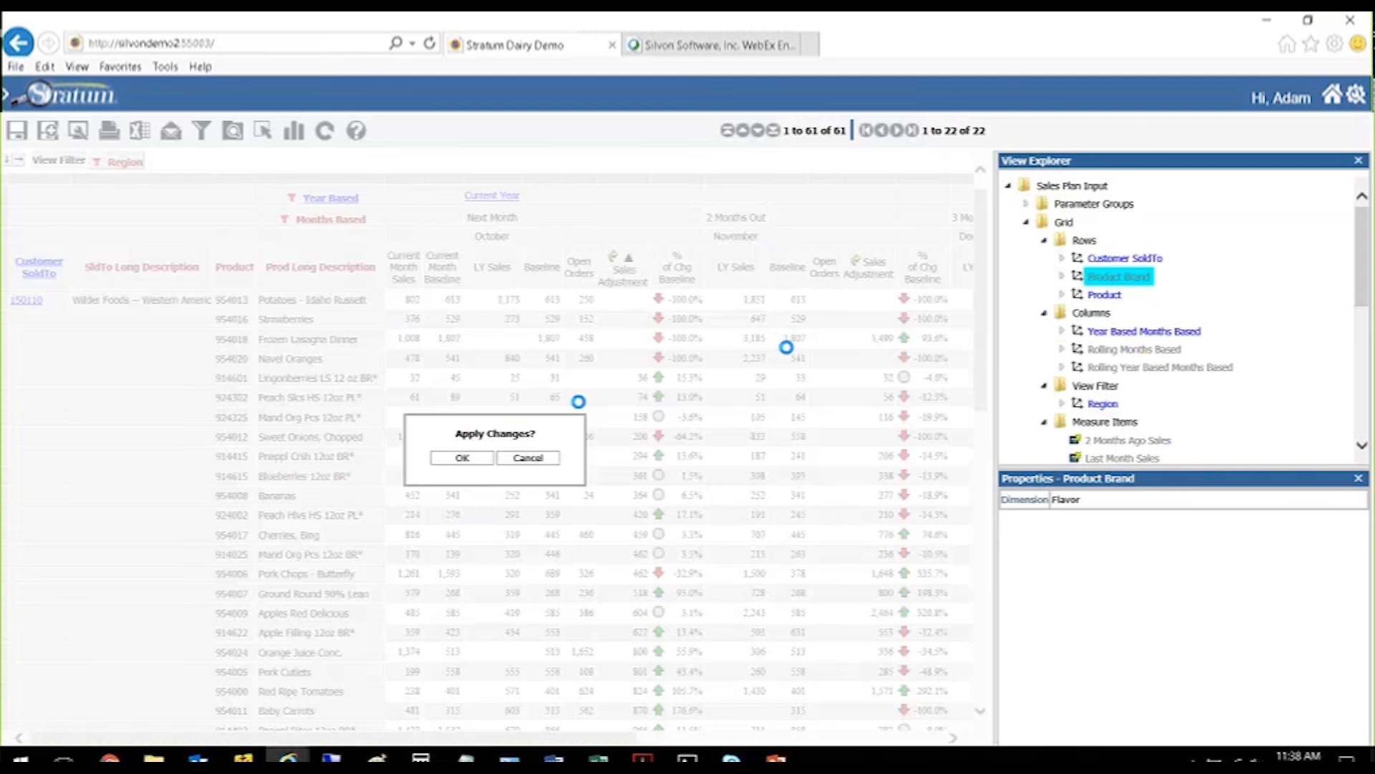
click(460, 459)
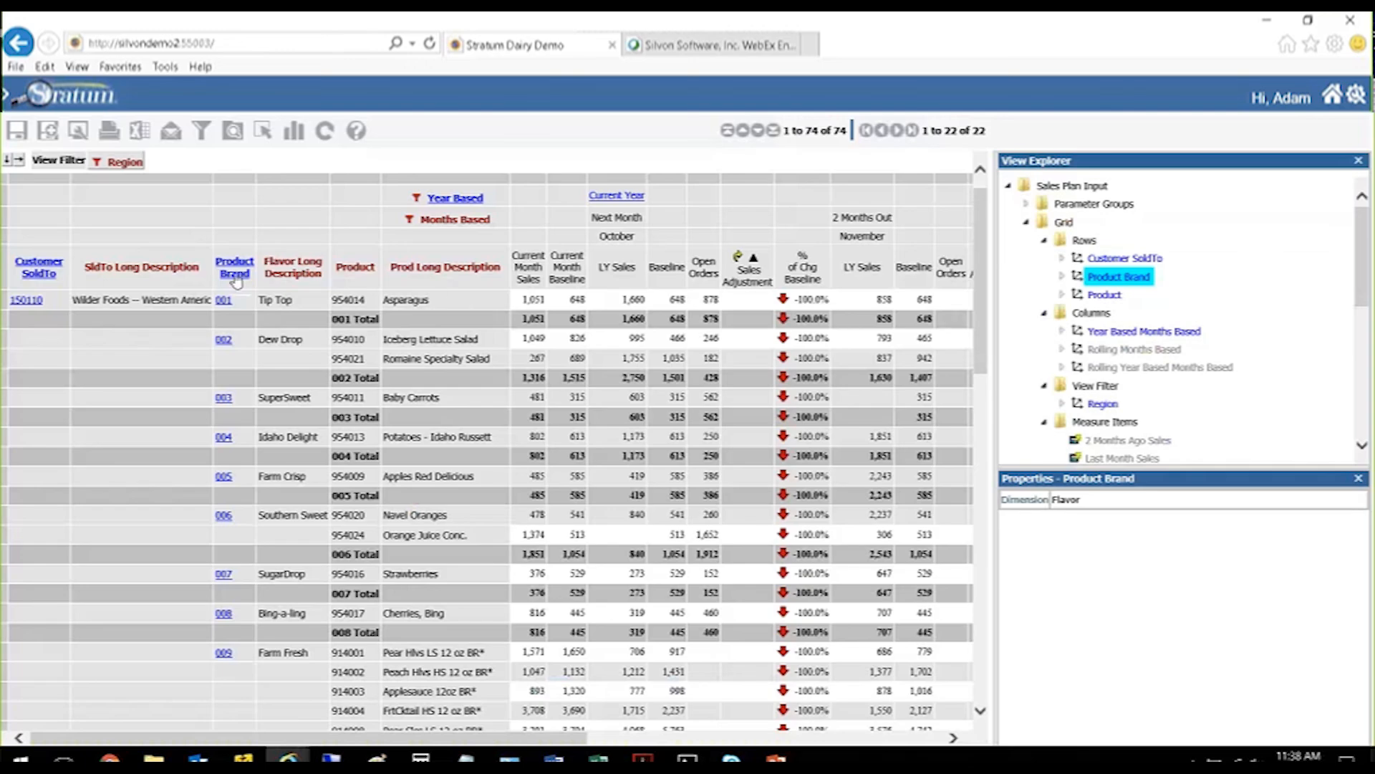
Step: Collapse the rows to Product Brand level and try to edit the blank October Sales Adjustment of Tip Top
click(235, 273)
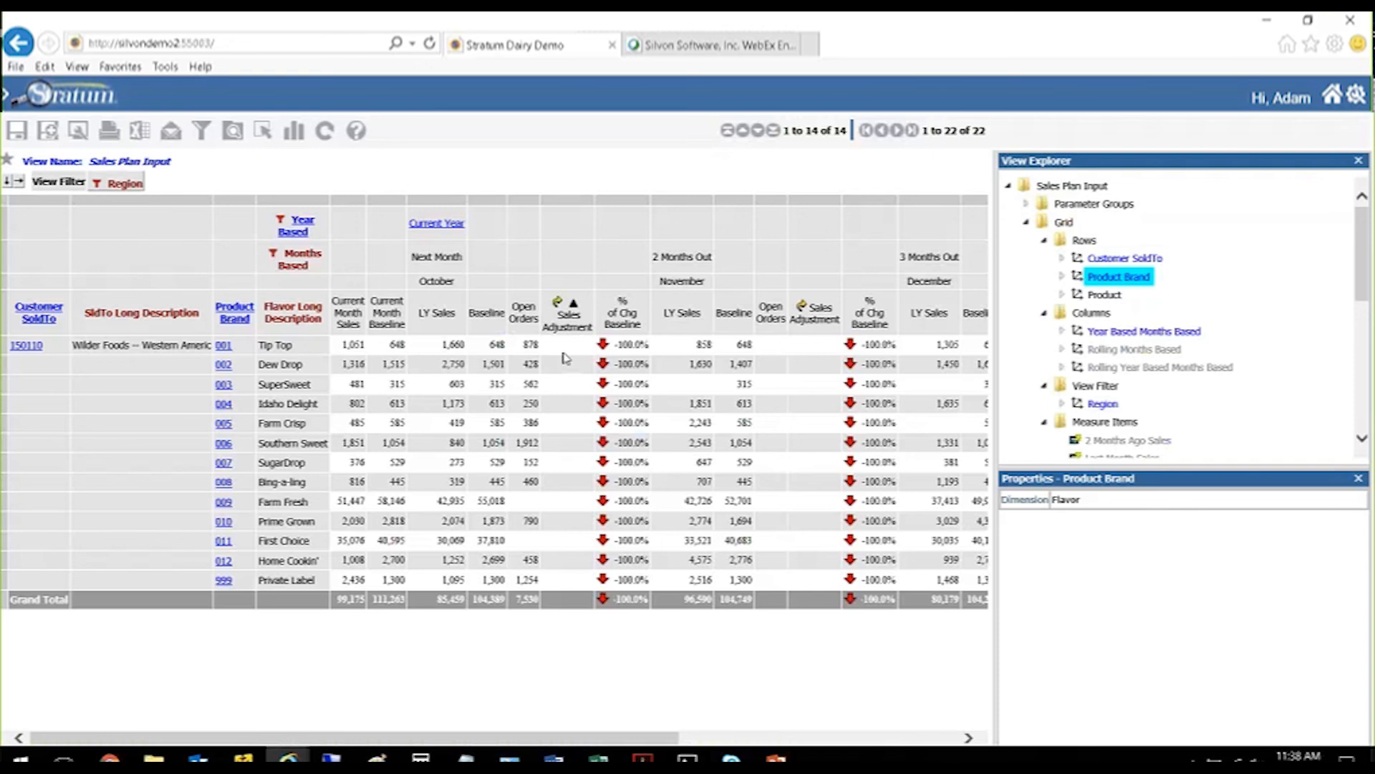
click(564, 352)
click(566, 367)
click(574, 390)
click(565, 349)
click(565, 351)
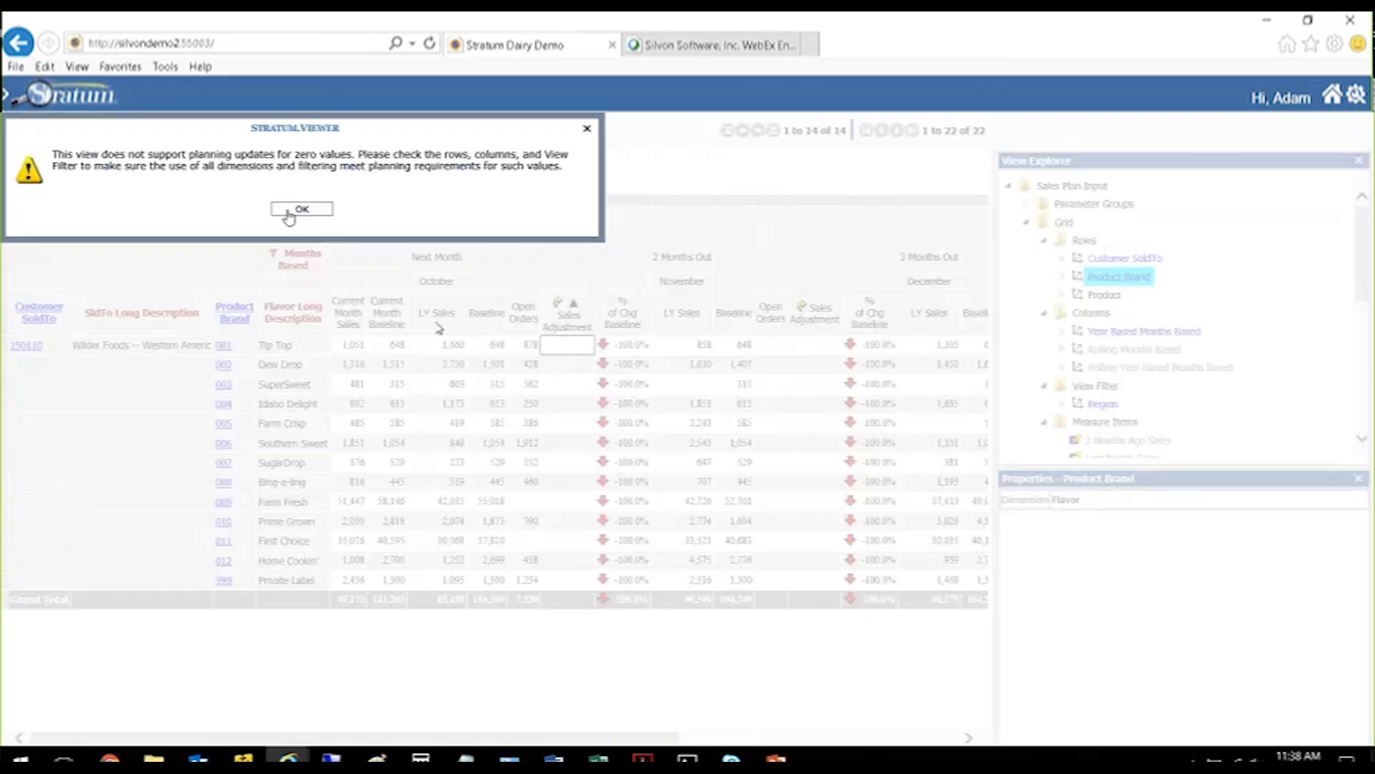
click(305, 210)
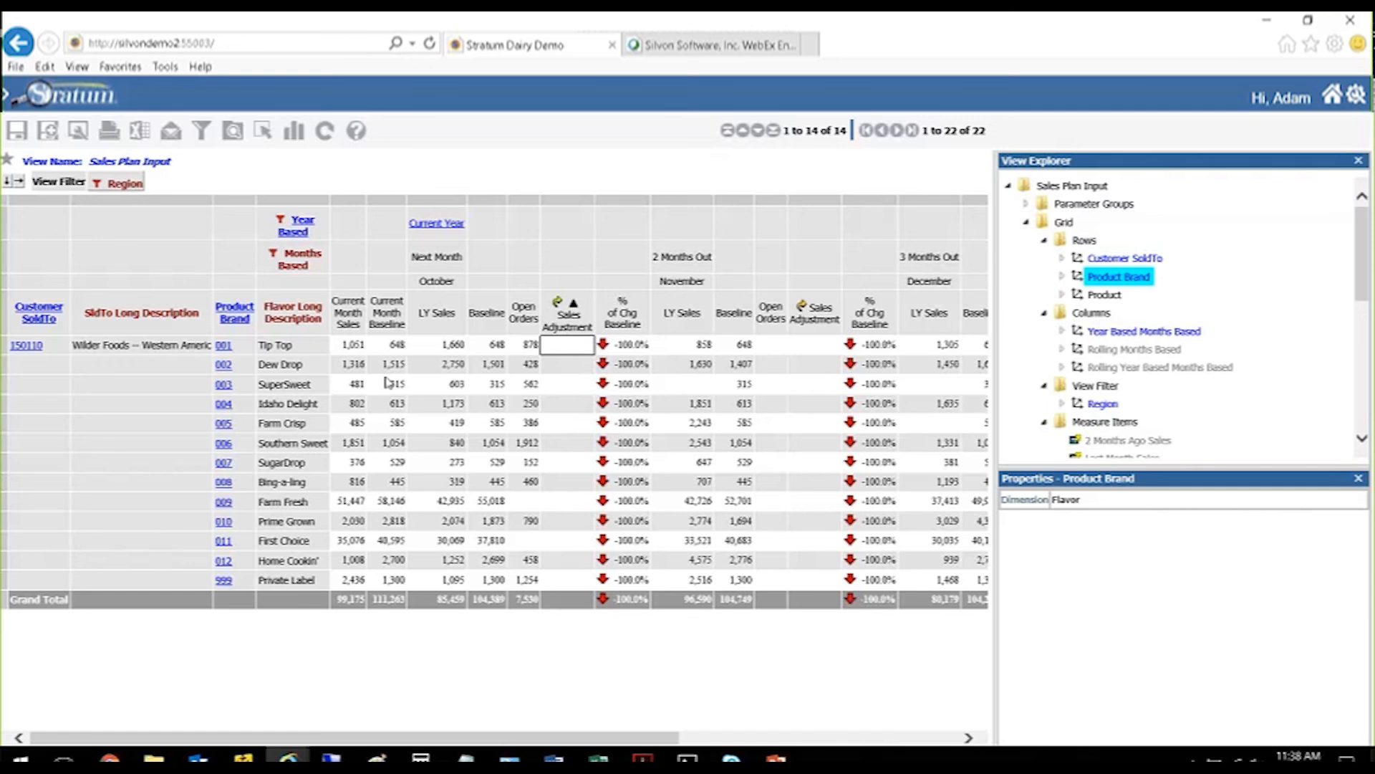
Step: Remove Product Brand from the rows and apply the change
right_click(1109, 281)
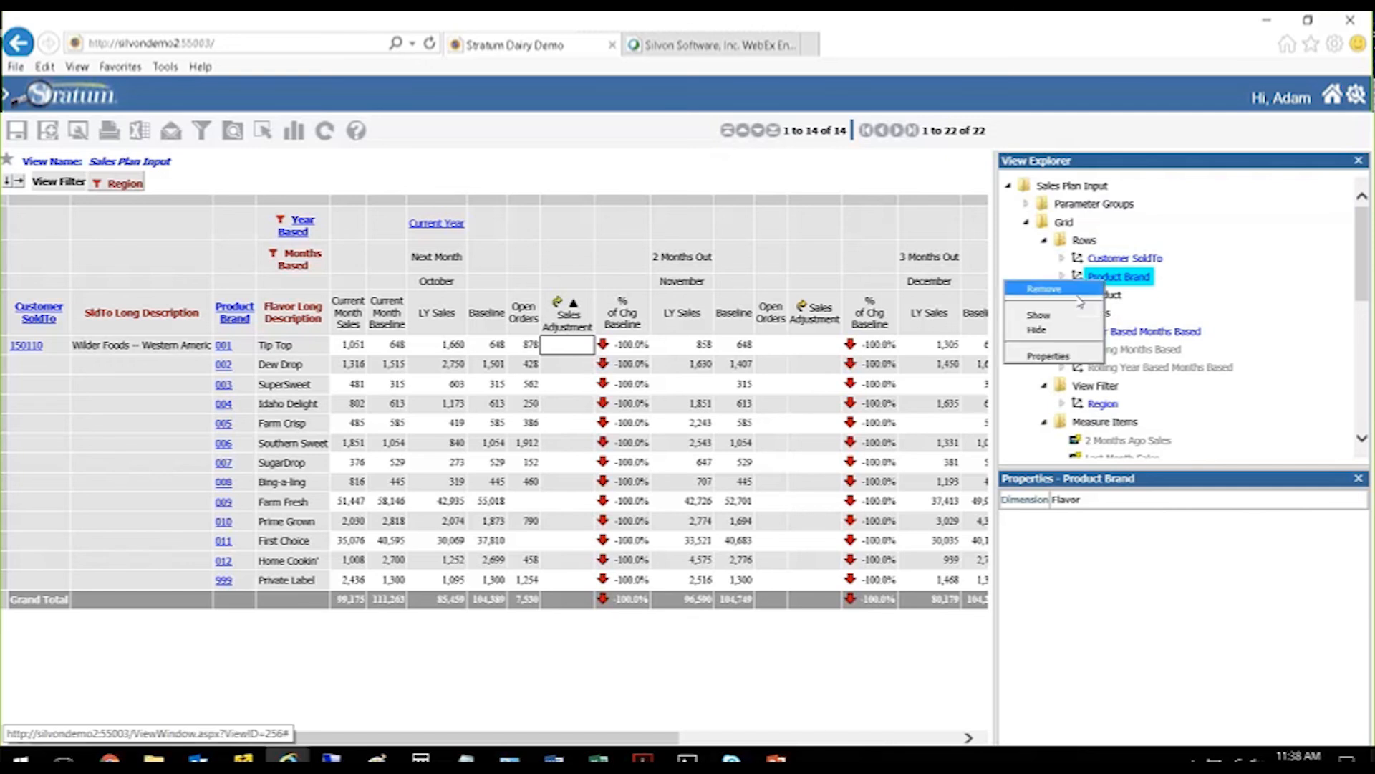
click(1038, 315)
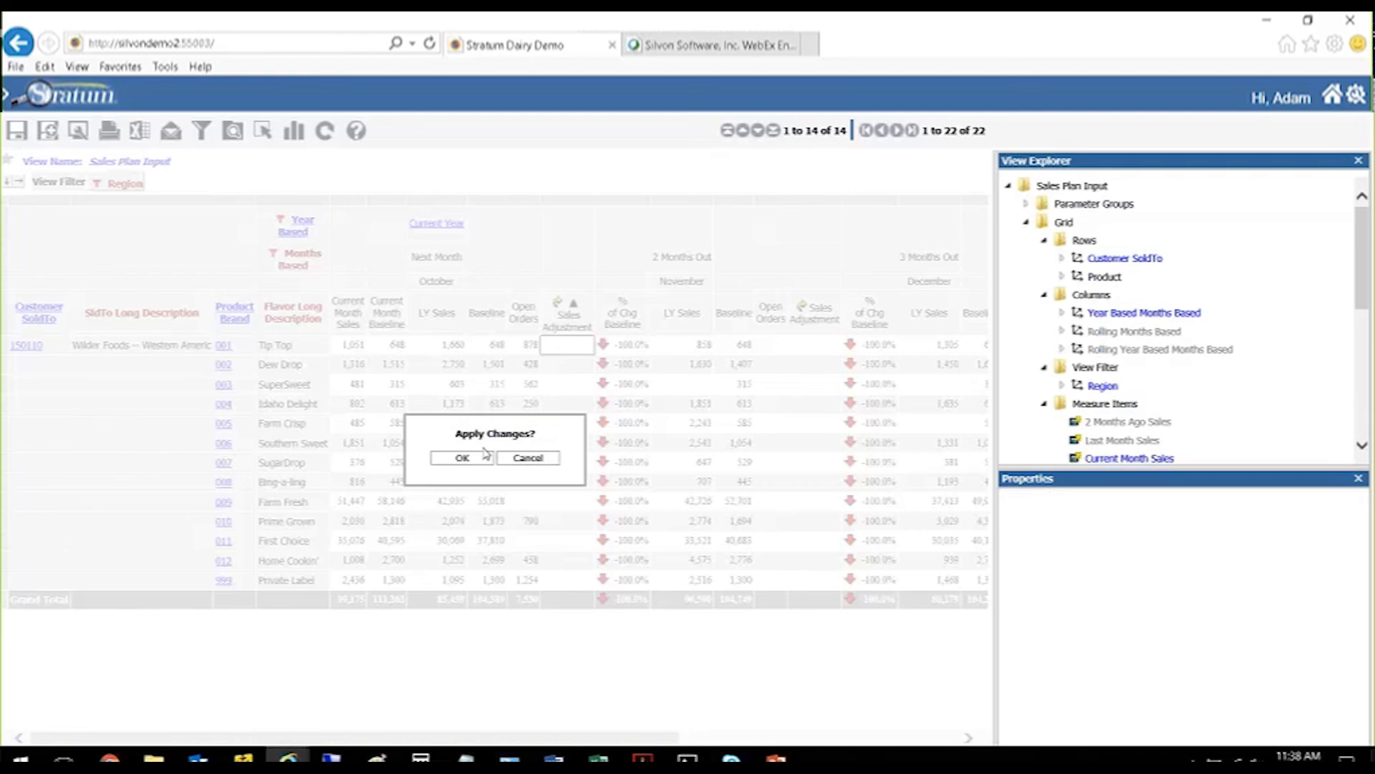
click(462, 457)
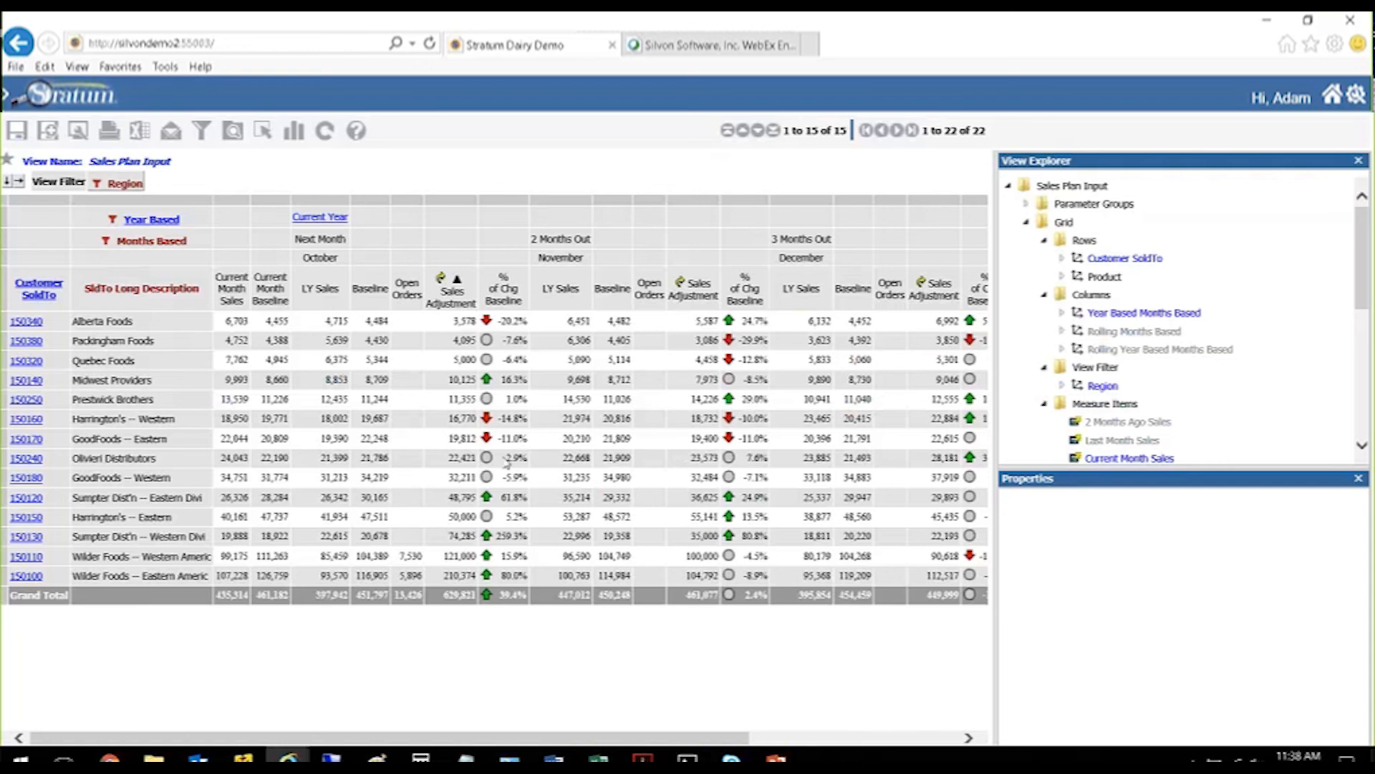
Step: Set the October Sales Adjustment of Olivieri Distributors to 25000 and run the plan update
click(459, 440)
click(450, 444)
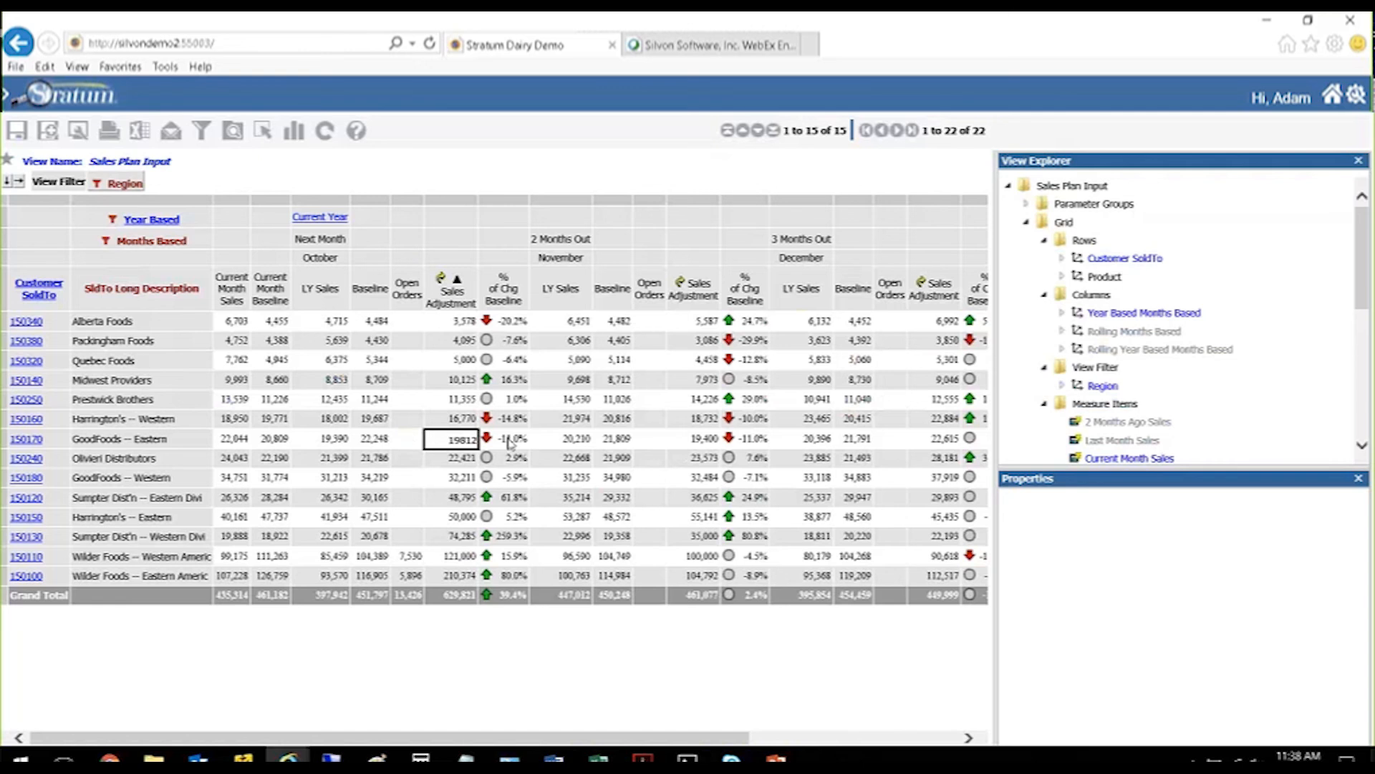
drag(444, 440, 510, 443)
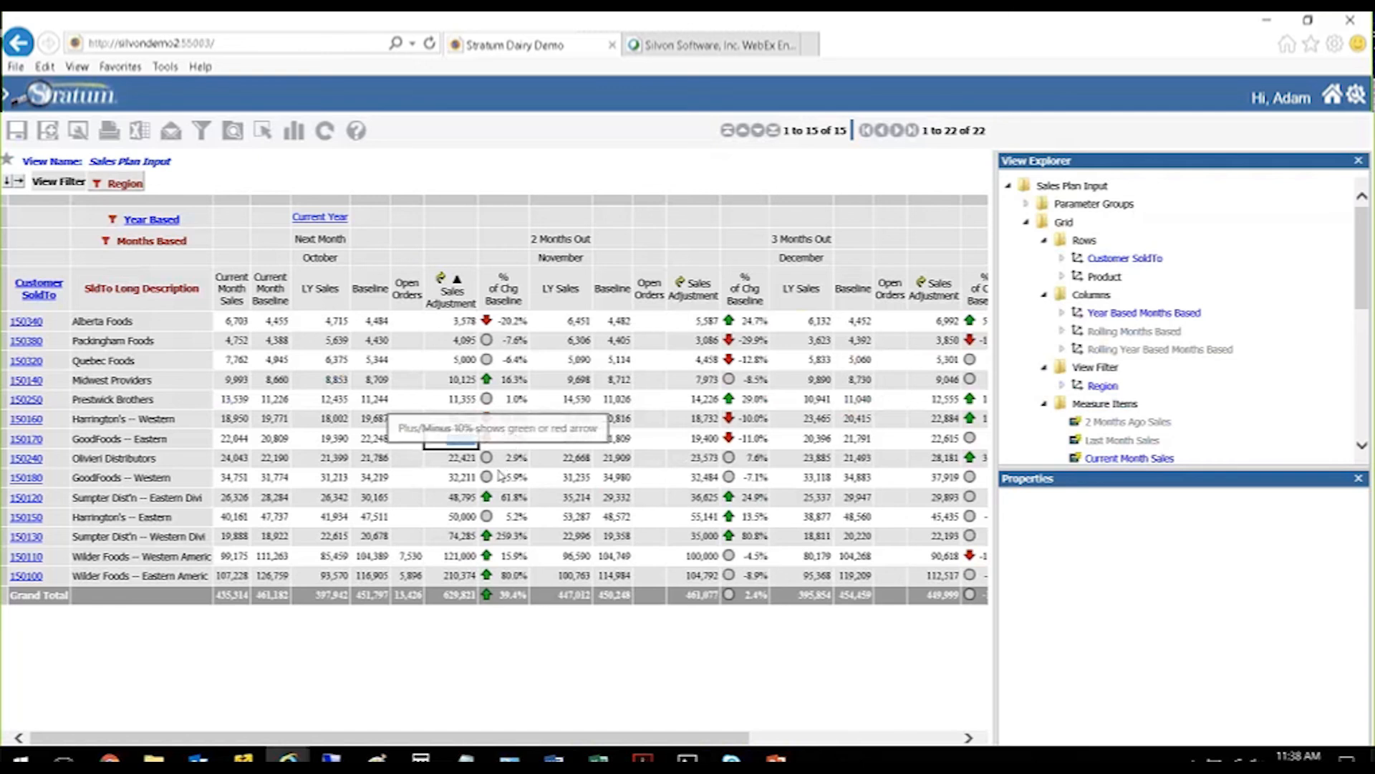
click(448, 459)
double_click(449, 459)
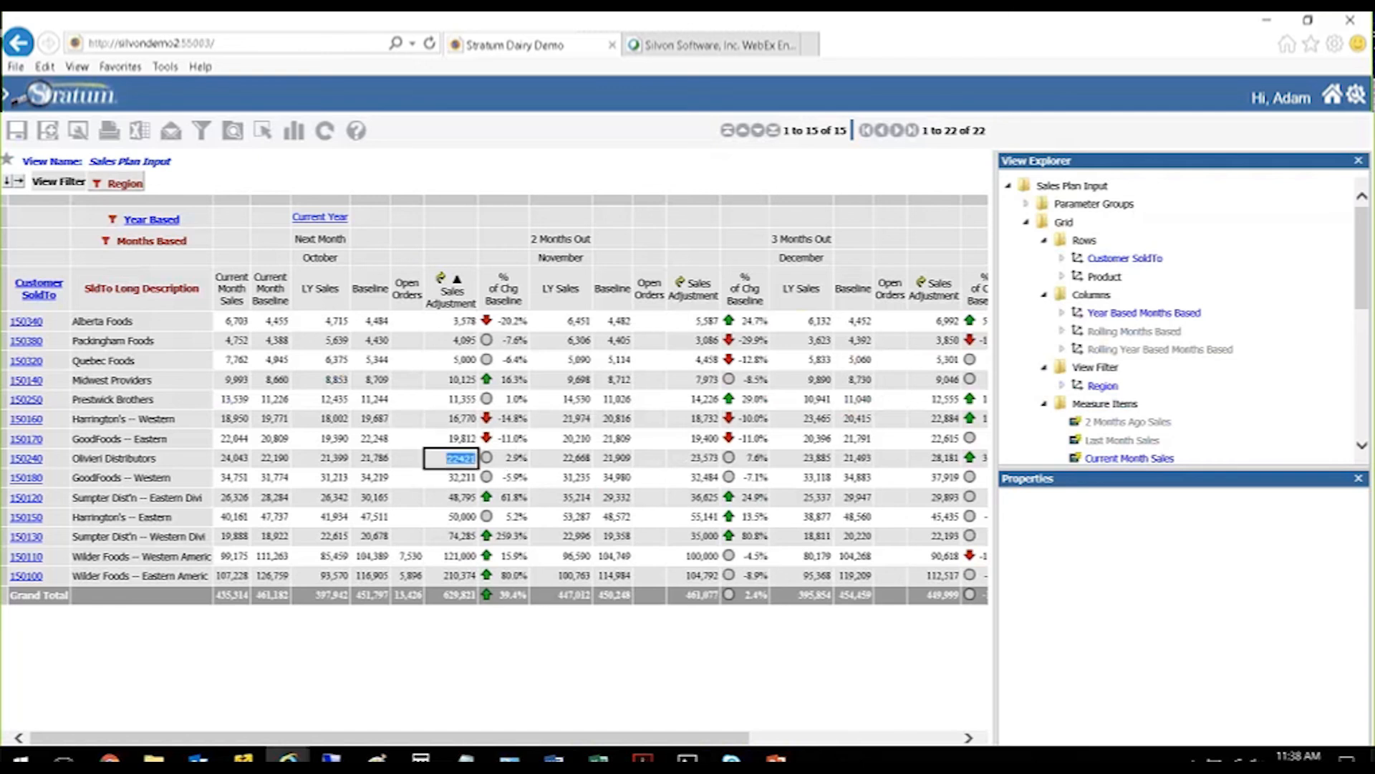
text(2500)
text(0)
key(Tab)
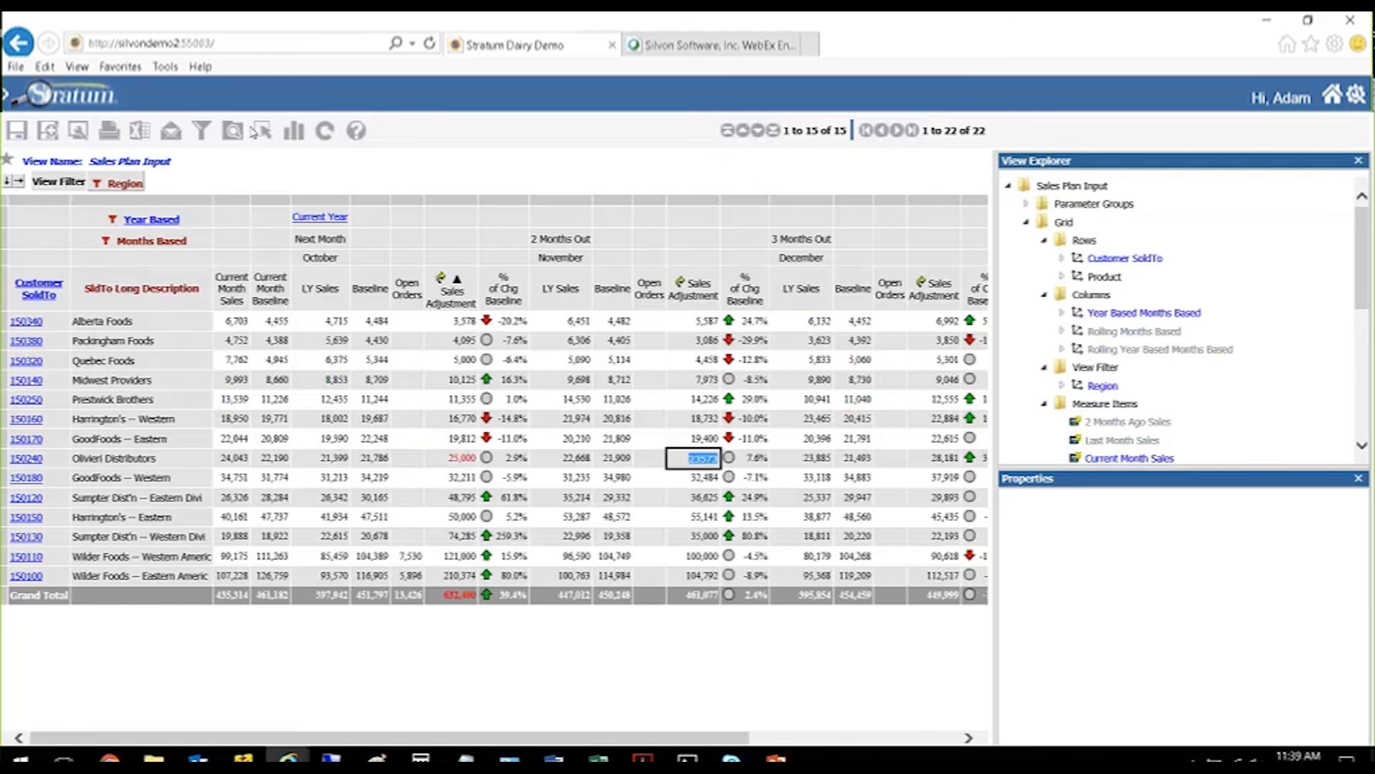
click(326, 133)
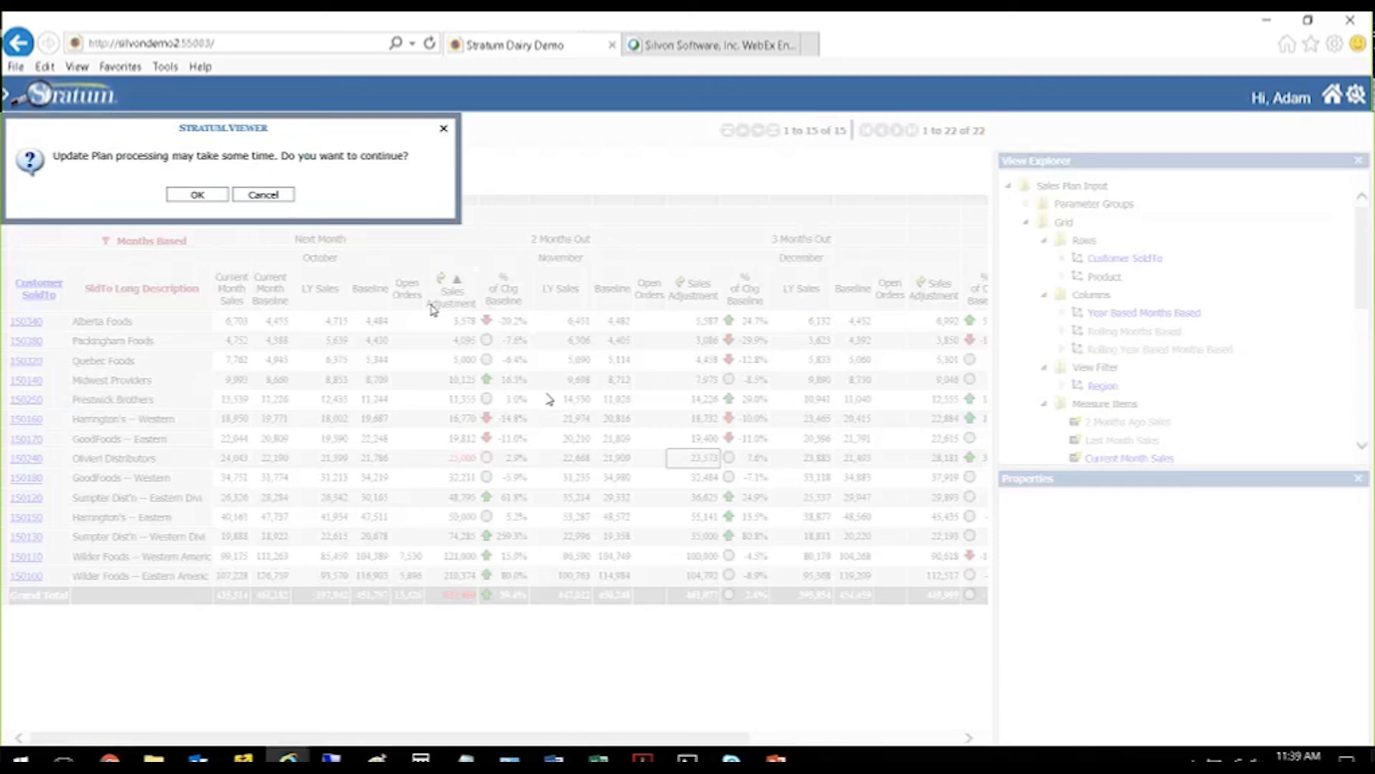
click(215, 195)
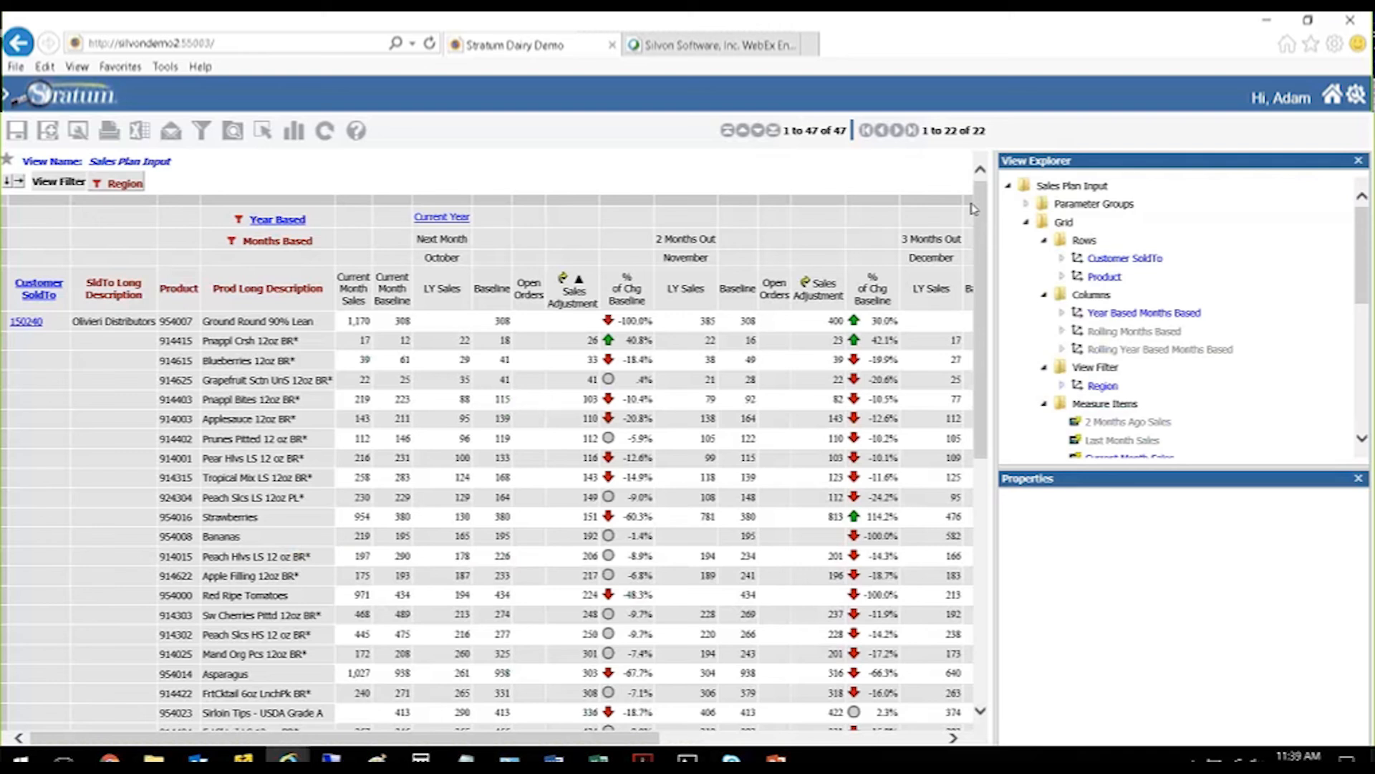
Step: Review the product-level Sales Adjustments of Olivieri Distributors and return to the full customer list
drag(973, 207, 1083, 430)
drag(1086, 270, 1083, 229)
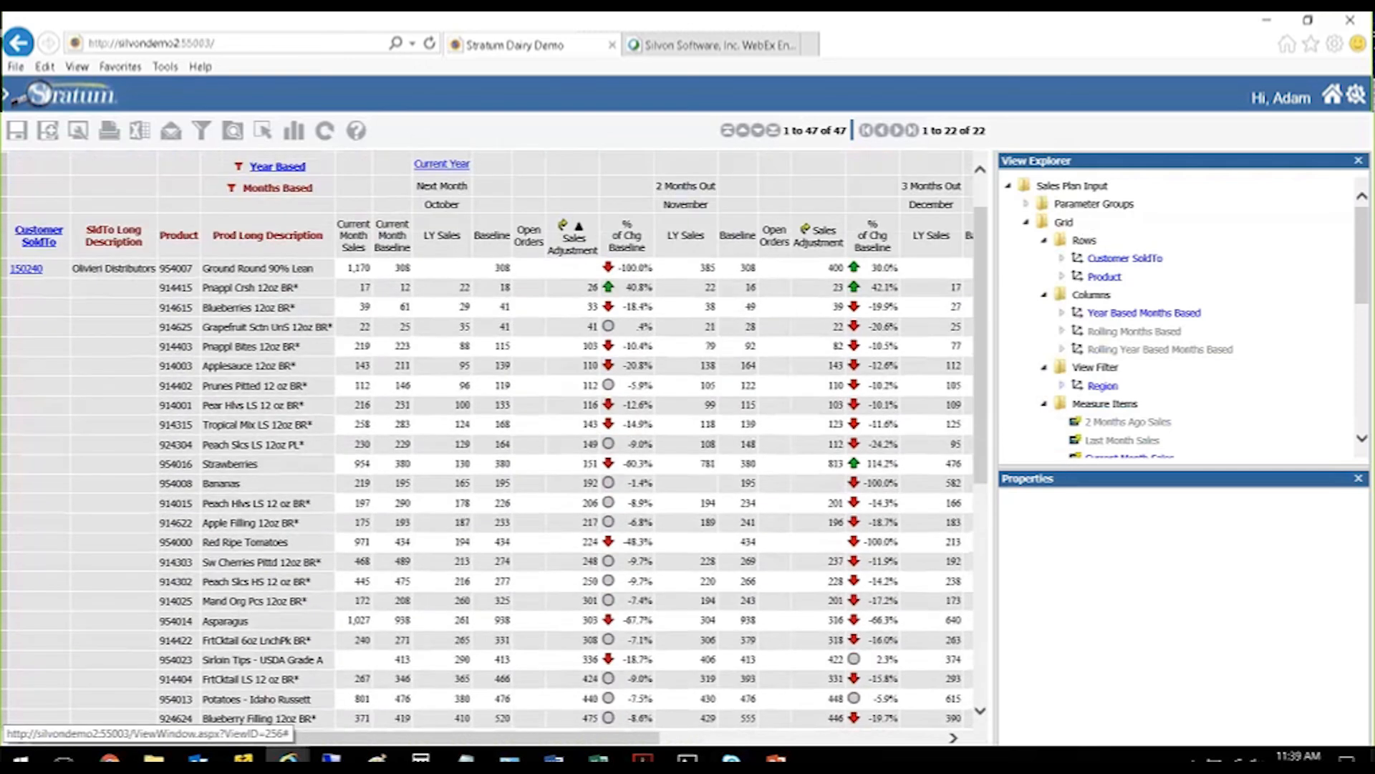
scroll(689, 375, down, 10)
scroll(689, 375, up, 12)
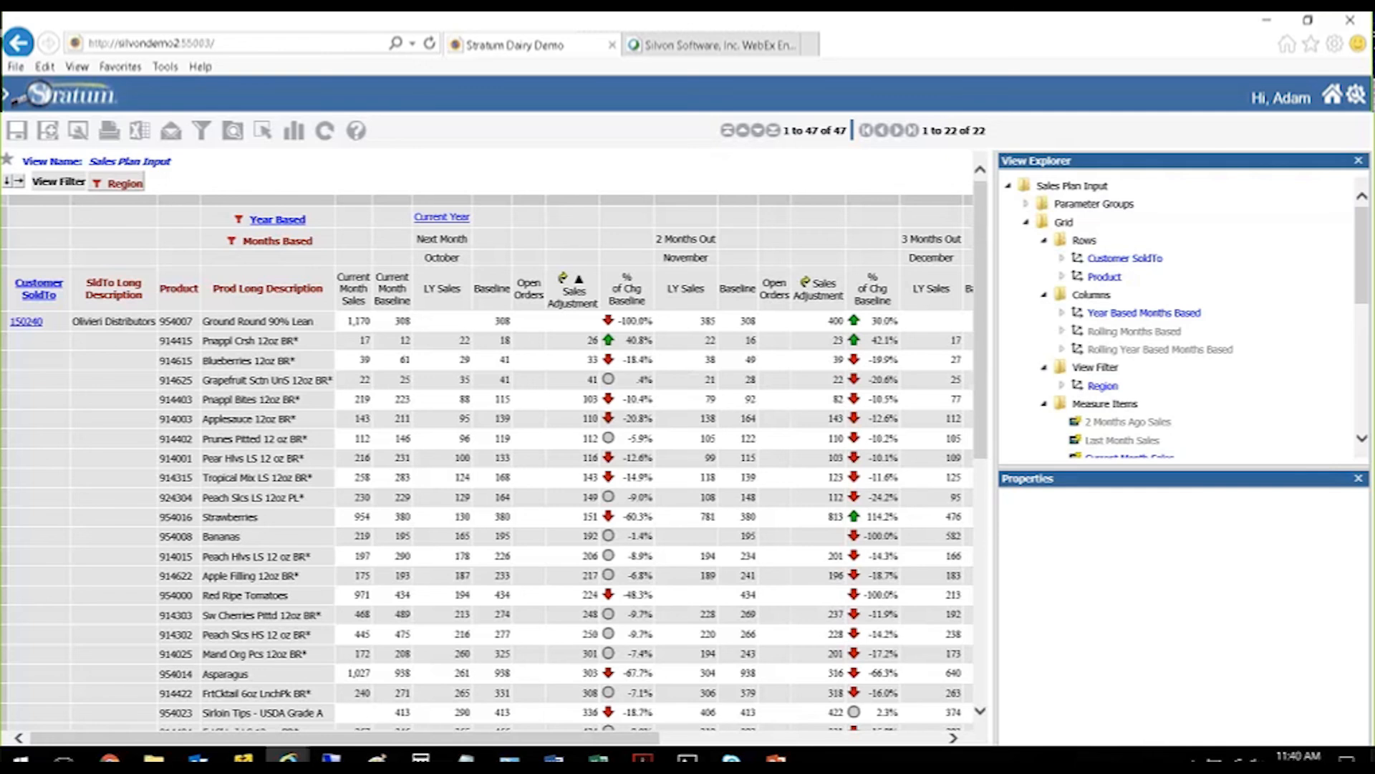
click(33, 320)
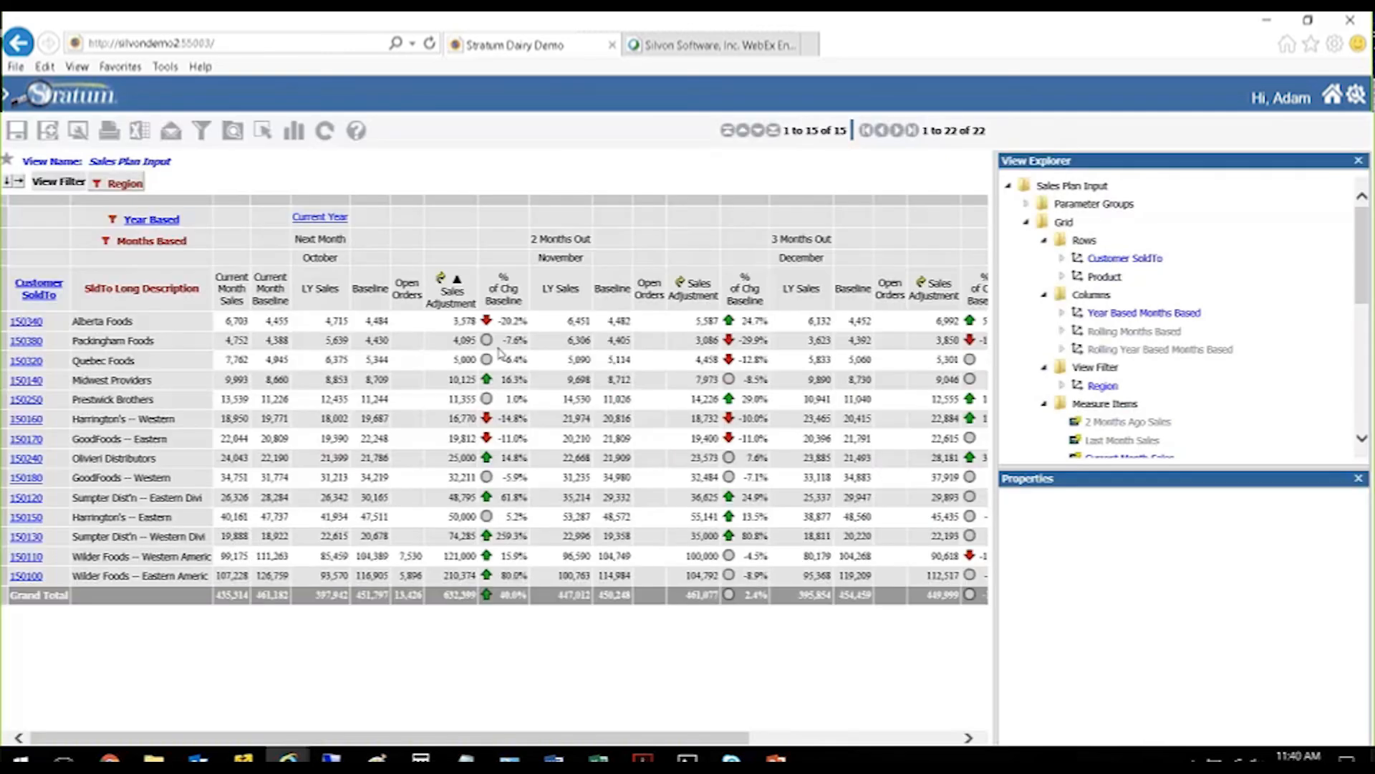
click(451, 341)
click(451, 360)
click(331, 324)
click(578, 363)
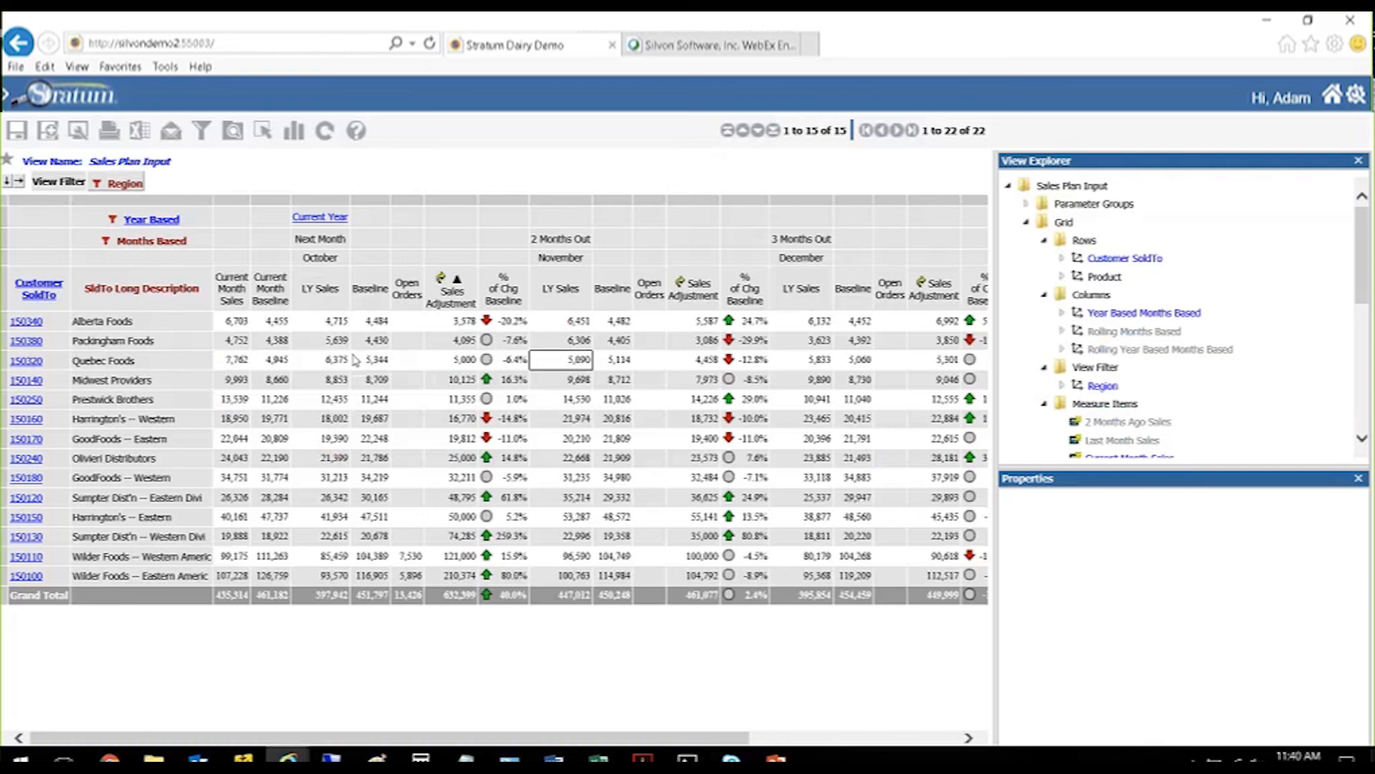